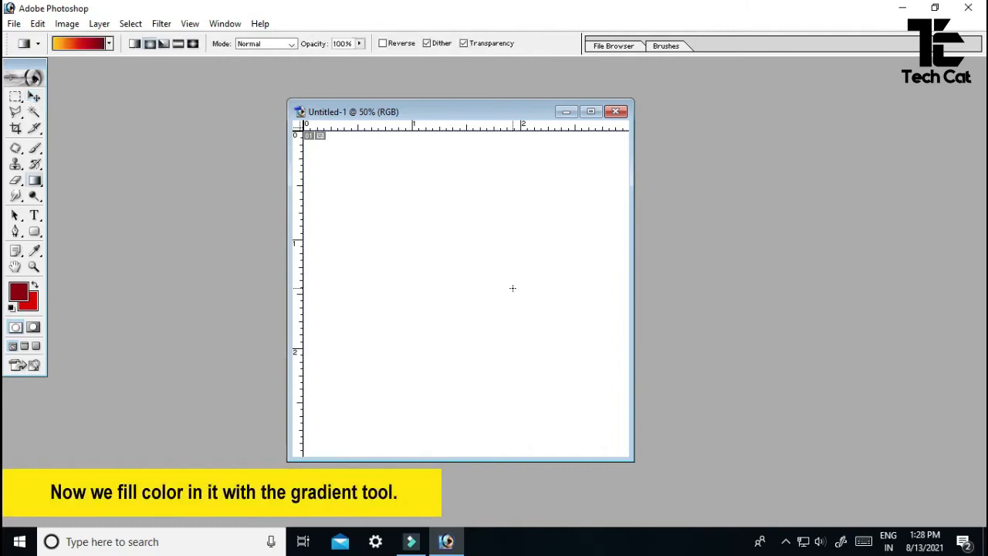
- Fill the canvas with the yellow-to-dark-red radial gradient, running from its upper-left corner to its lower-right corner
left_click_drag(312, 144, 619, 448)
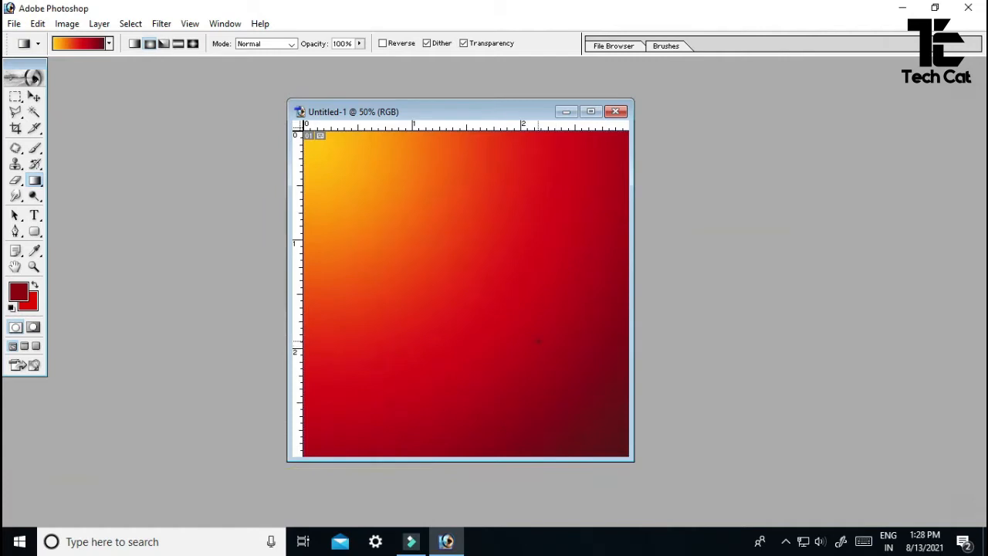
- Draw a large rounded rectangle with a 20 px radius inside the canvas, convert it to a selection and copy it to a new layer
left_click(35, 232)
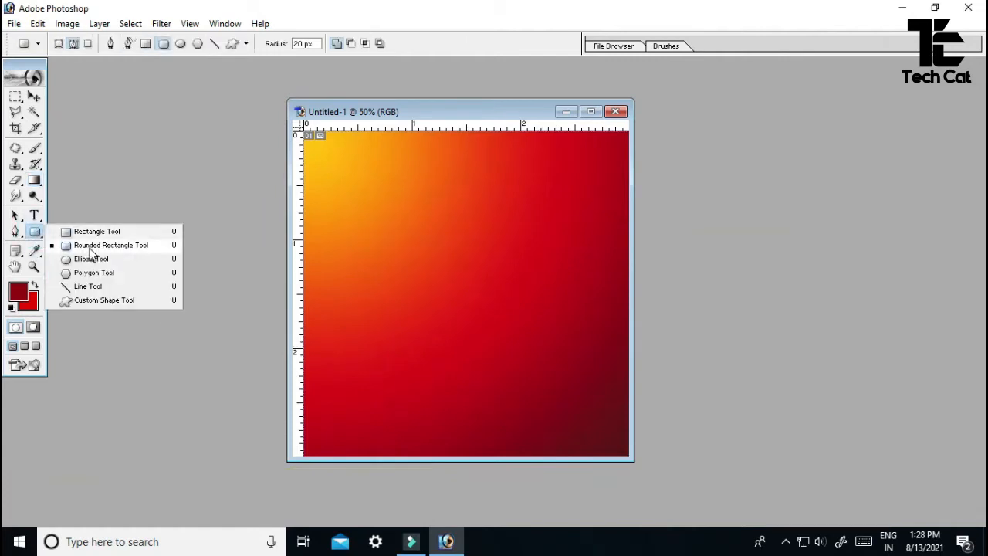
left_click(91, 246)
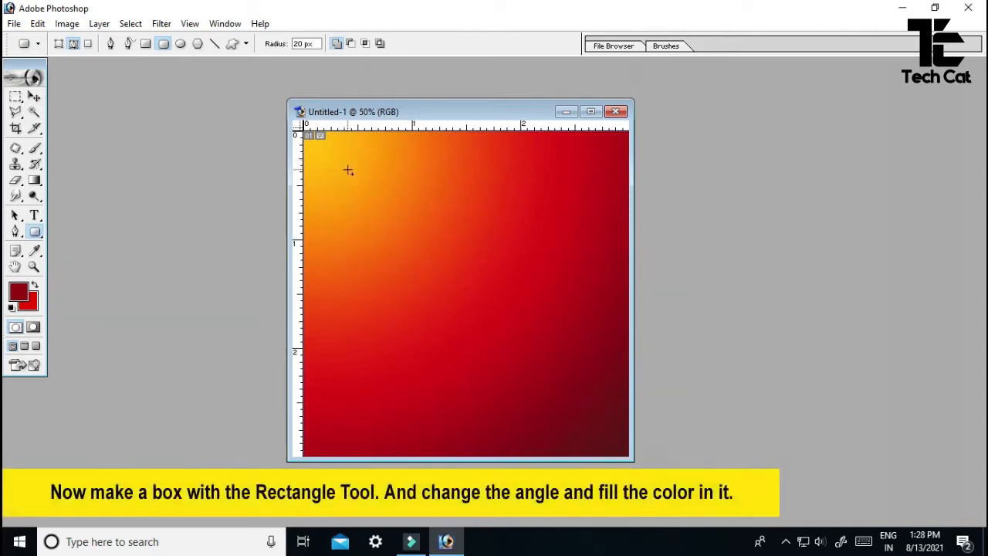
left_click_drag(348, 170, 582, 414)
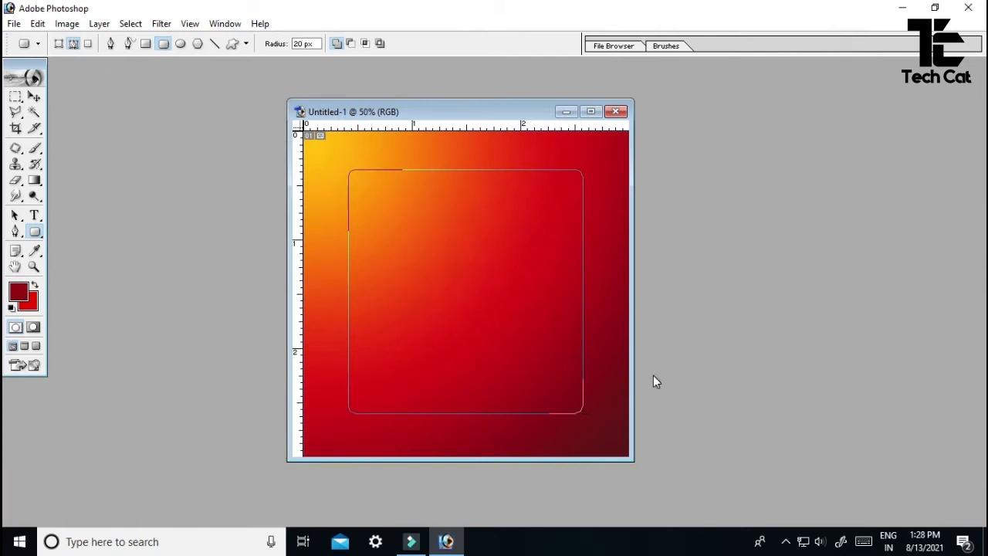
key("ctrl+Return")
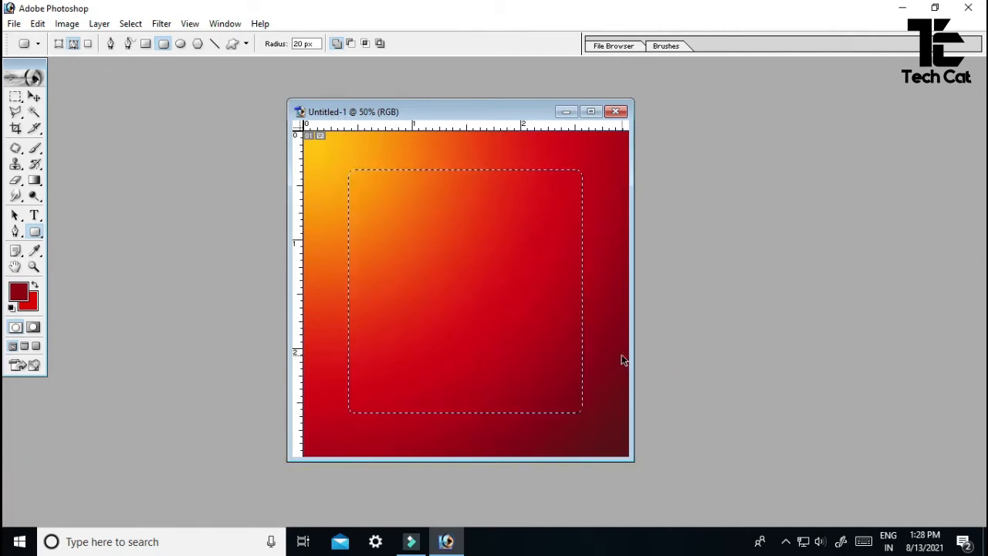
key("ctrl+j")
- Load the rounded box as a selection and fill it with the radial gradient from its bottom centre upward, then deselect it
key("alt+s")
key("o")
key("Return")
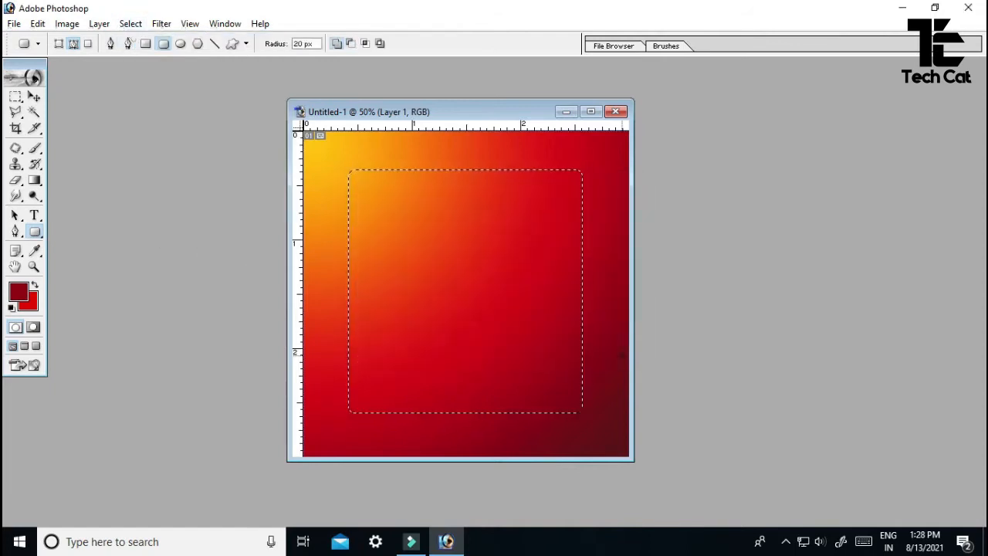
key("g")
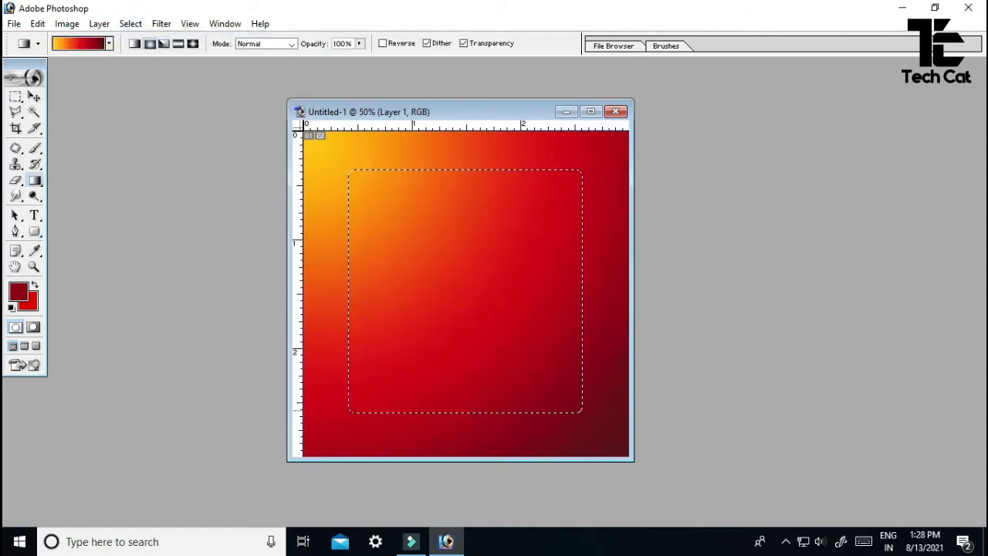
left_click_drag(468, 413, 468, 199)
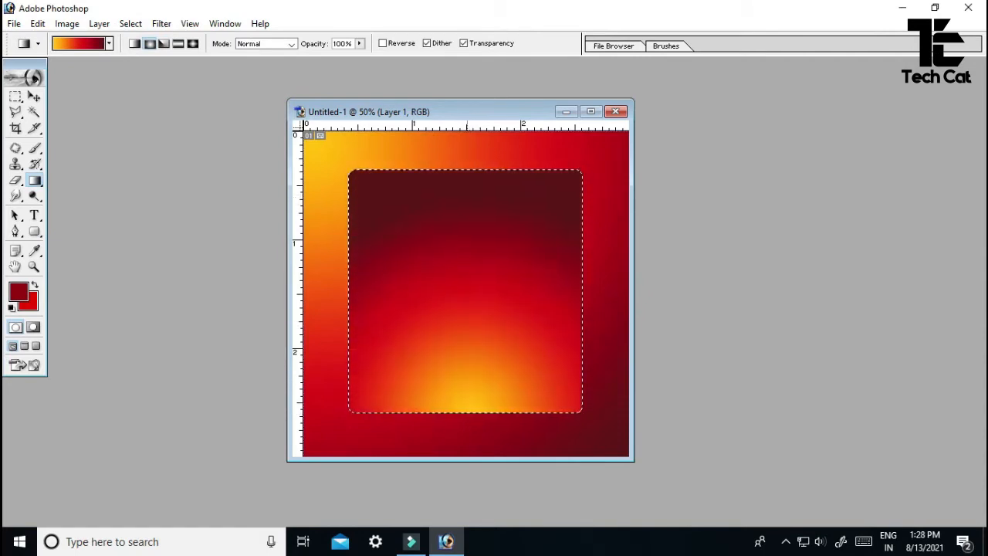
key("ctrl+d")
- Make the rounded box's layer active and load its outline as a selection
key("v")
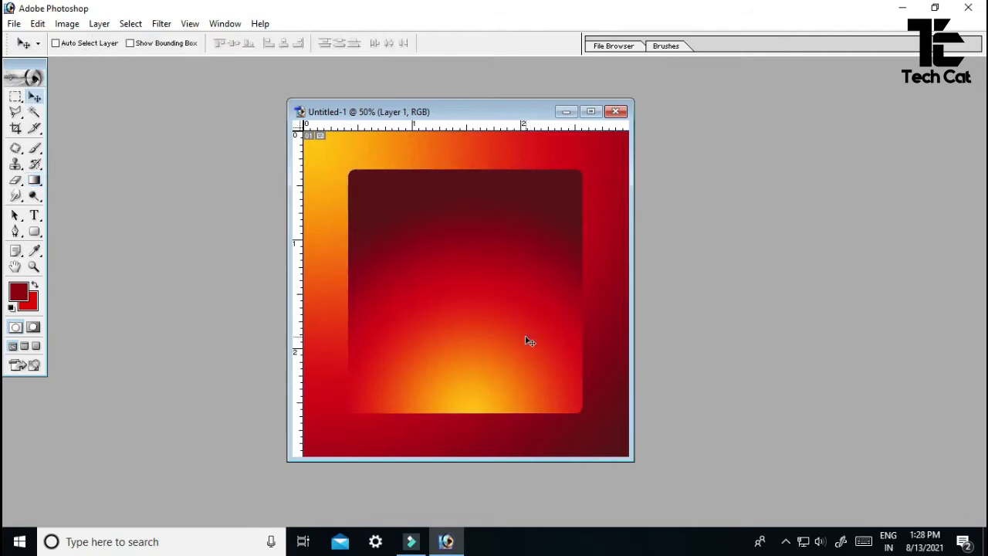
right_click(525, 340)
left_click(558, 345)
key("alt+s")
key("l")
key("Return")
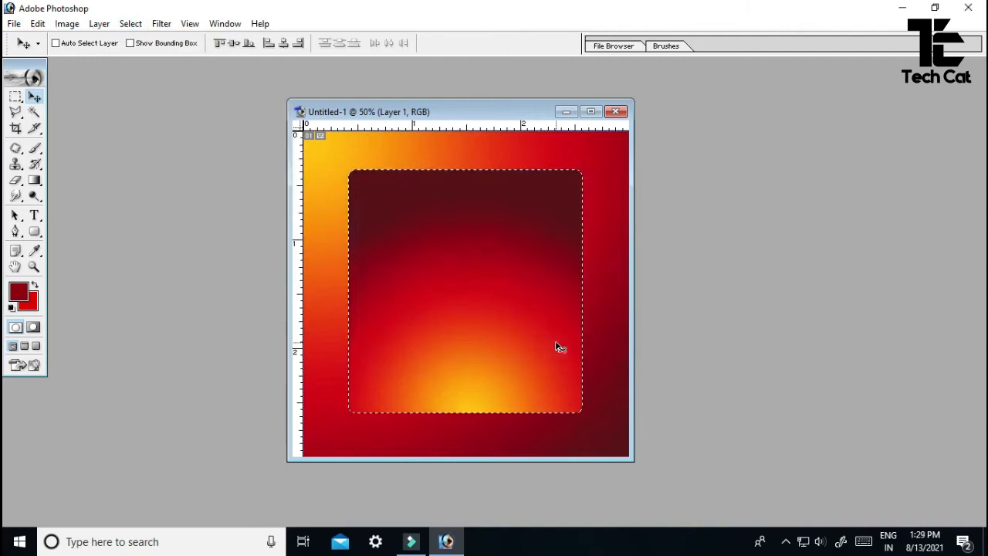
- Open the file PIZZA IMAGE from the PSD folder
double_click(783, 287)
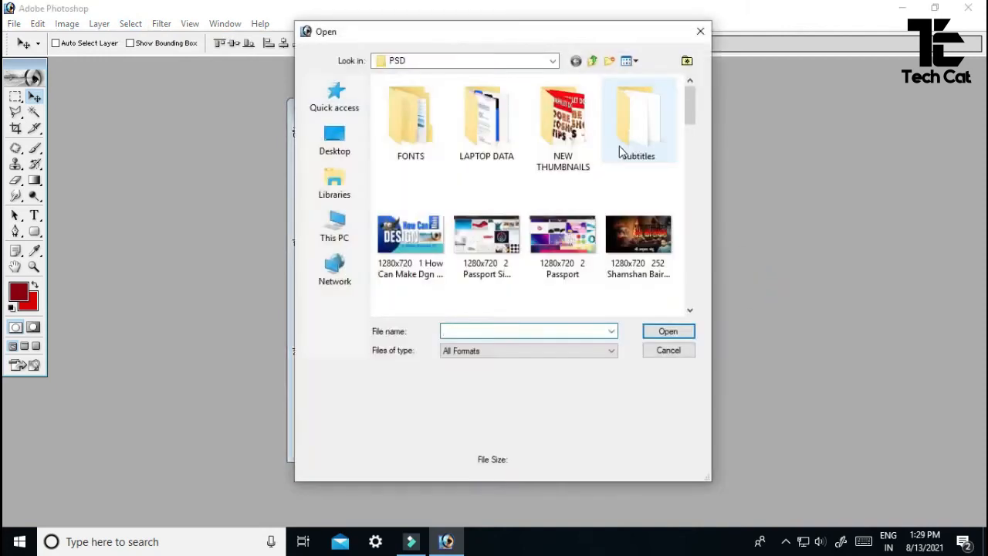
left_click_drag(695, 115, 701, 247)
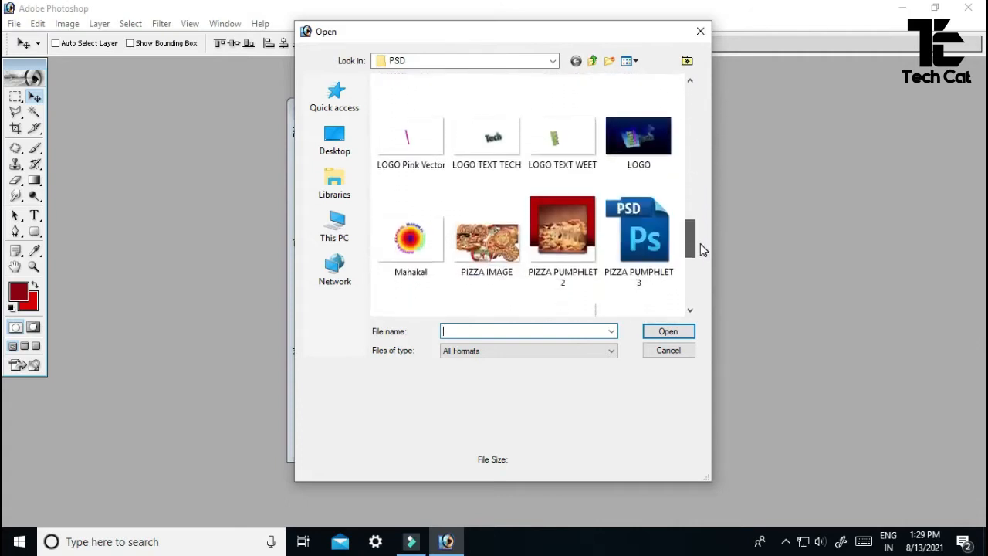
left_click(512, 261)
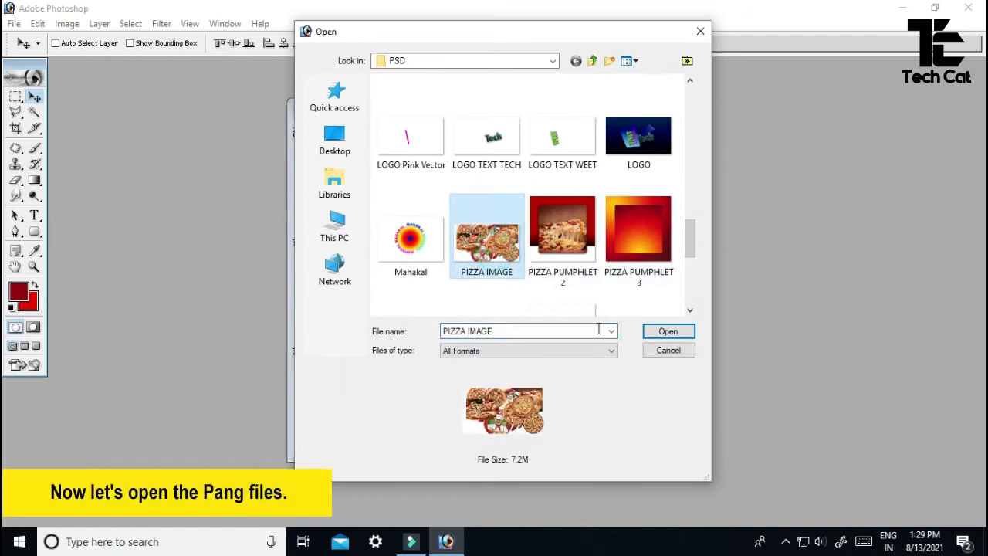
left_click(665, 331)
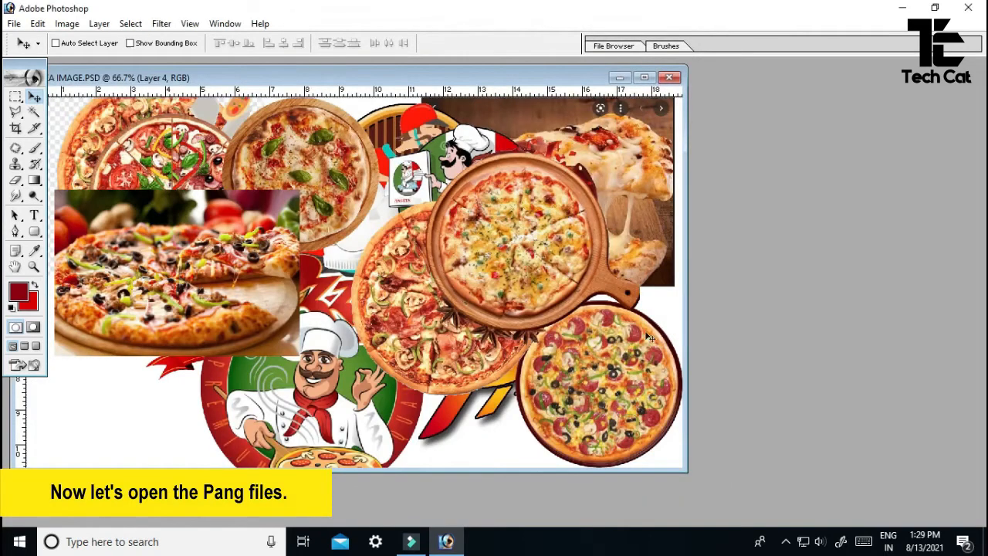
- Select the contents of Layer 4, the rectangular pizza photo on the left of the collage, and cut them out
right_click(193, 286)
left_click(214, 289)
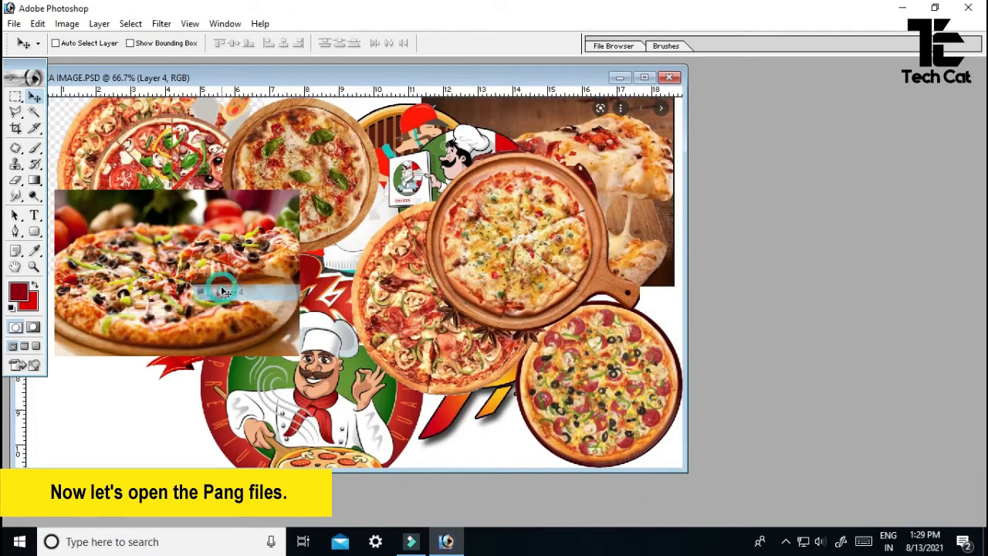
key("alt+s")
key("l")
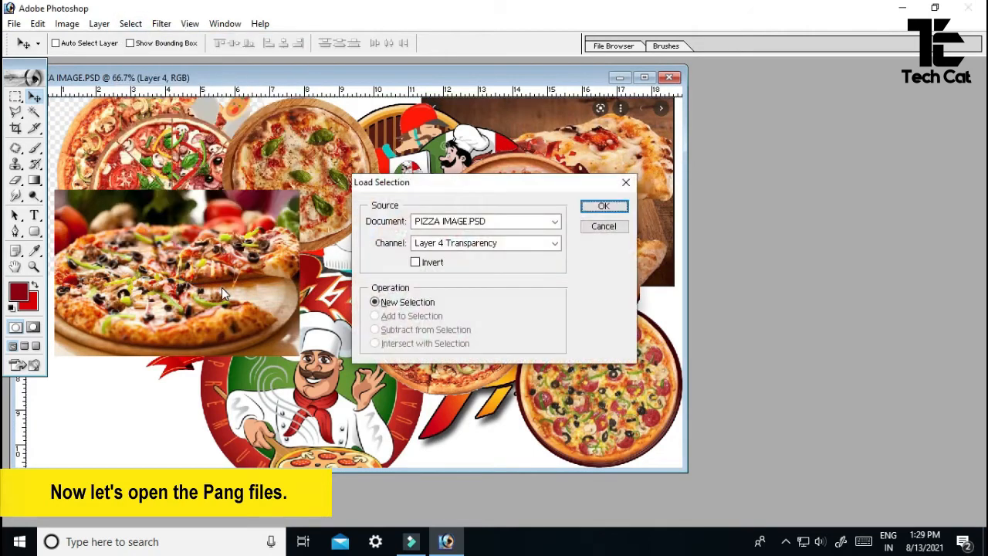
key("Return")
key("ctrl+x")
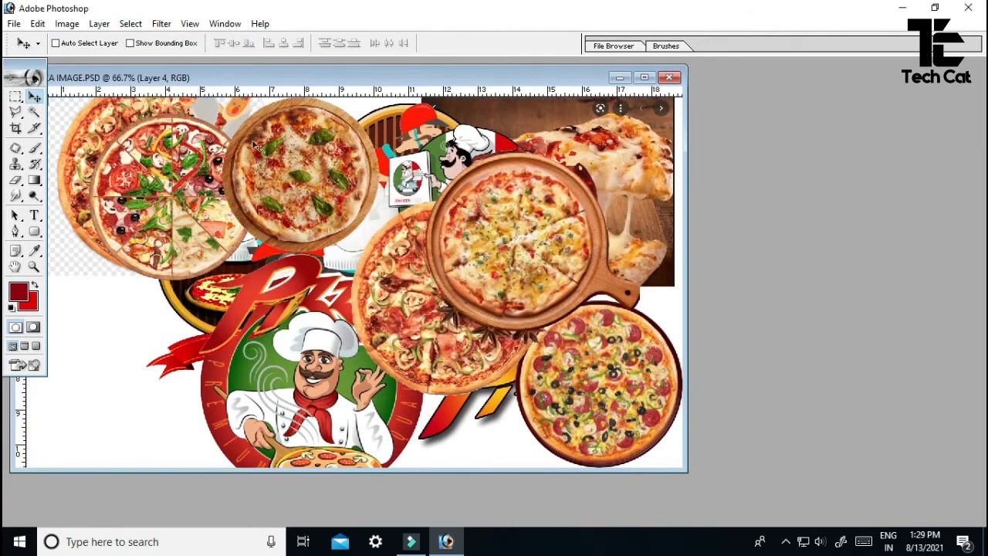
- Paste the pizza photo into the rounded box's selection, scale it to the box's width and move it down to the lower edge
left_click(619, 77)
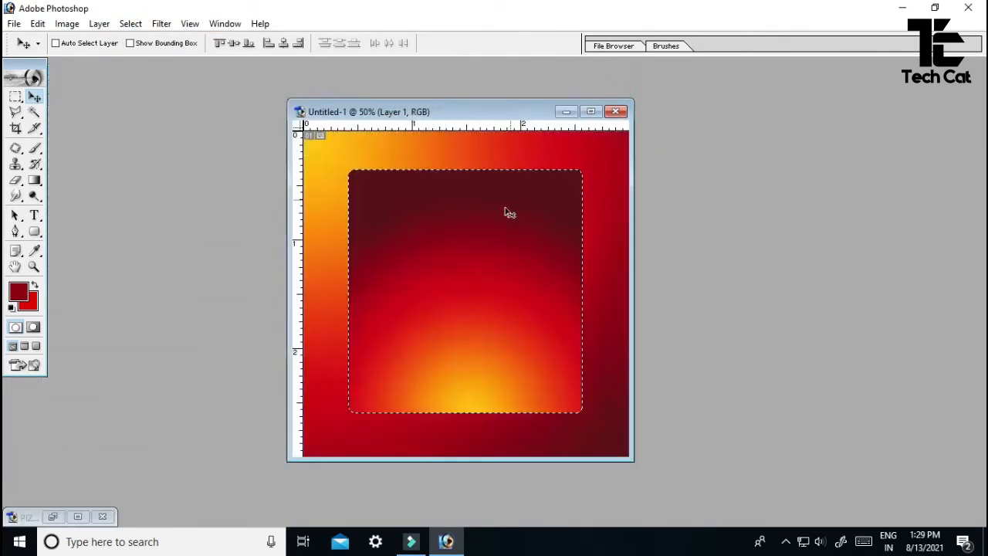
key("ctrl+v")
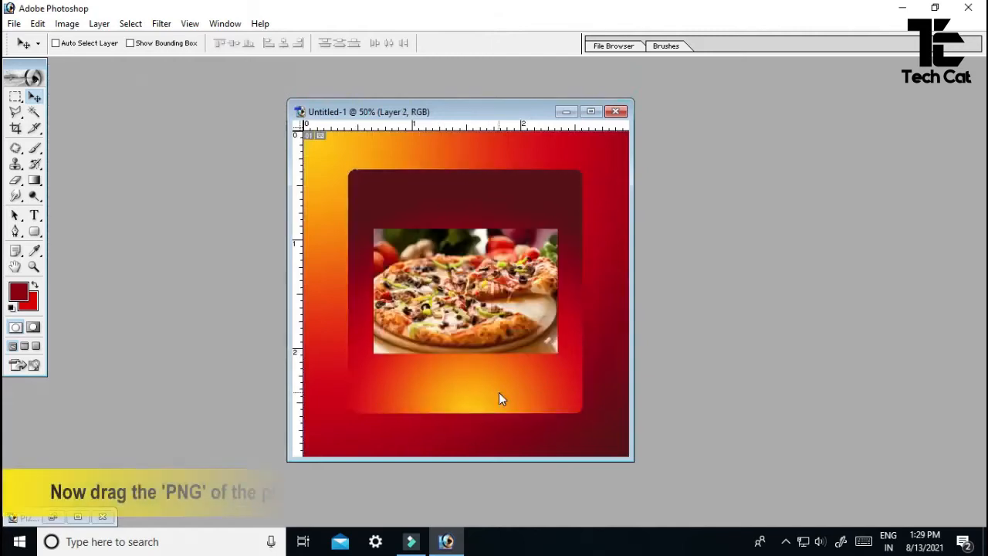
key("ctrl+t")
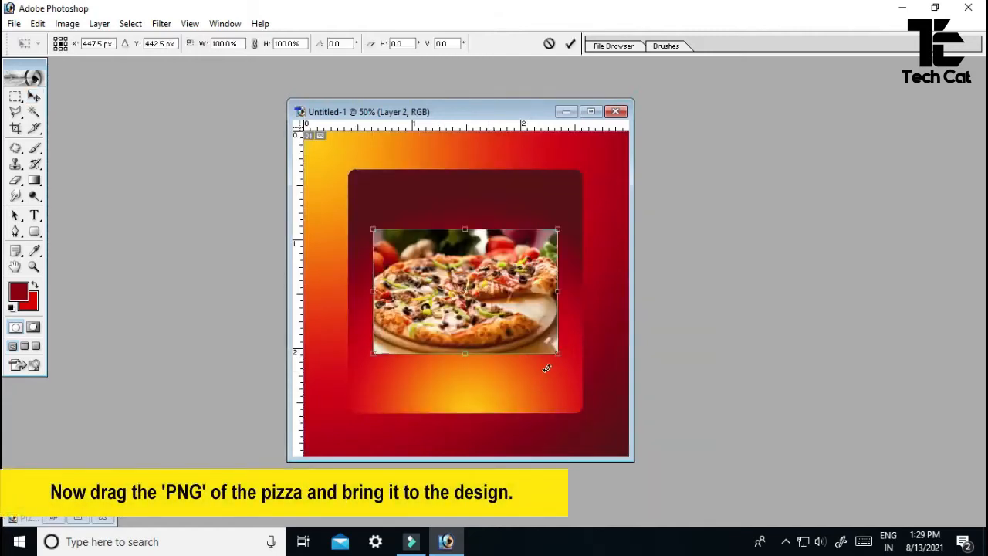
left_click_drag(560, 358, 573, 382)
left_click_drag(536, 330, 536, 372)
key("Return")
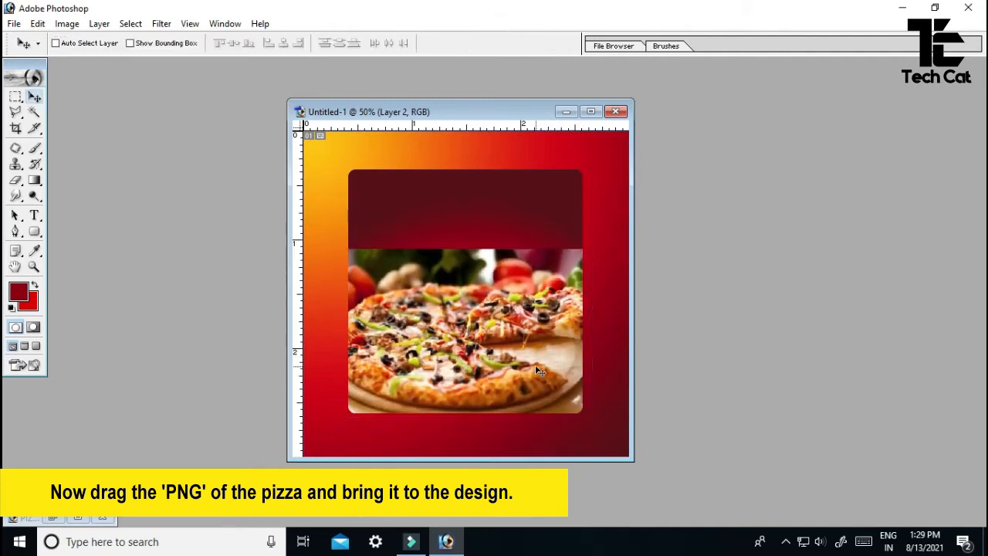
- Duplicate the pizza photo within the rounded box, placing the copy slightly above the original
right_click(490, 334)
left_click(505, 345)
left_click_drag(503, 348, 502, 320)
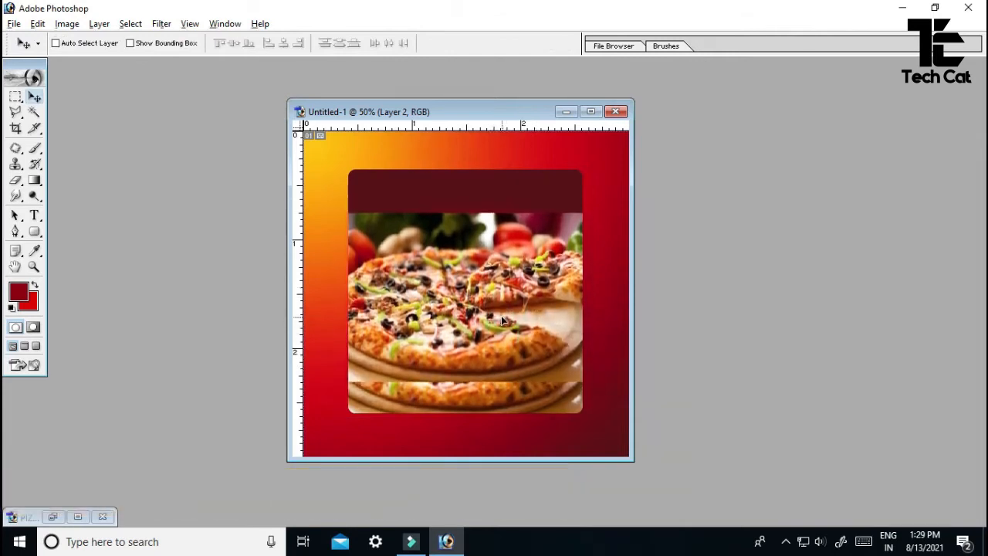
- Apply a Motion Blur with a 90° angle and 58 pixels distance to the duplicated pizza photo
key("alt+t")
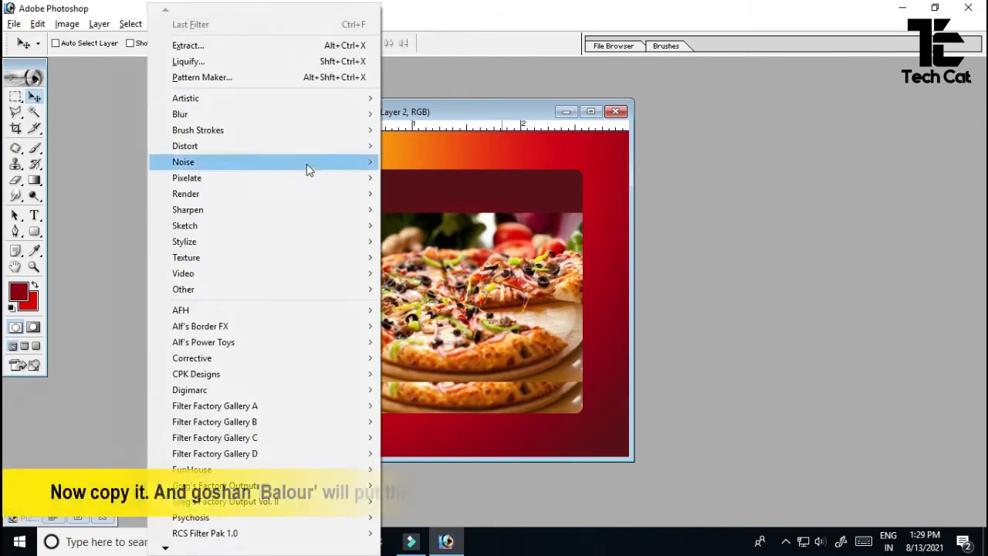
mouse_move(324, 115)
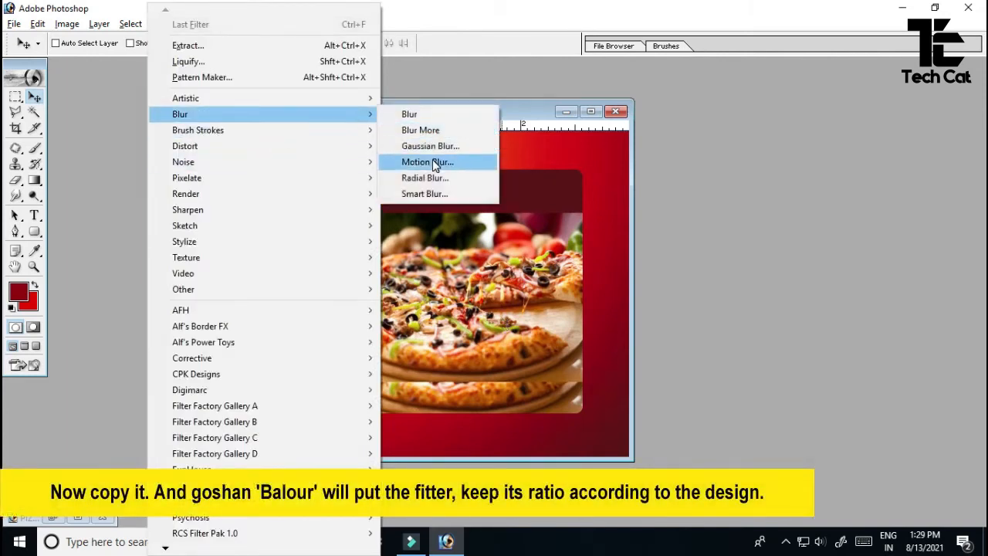
left_click(427, 162)
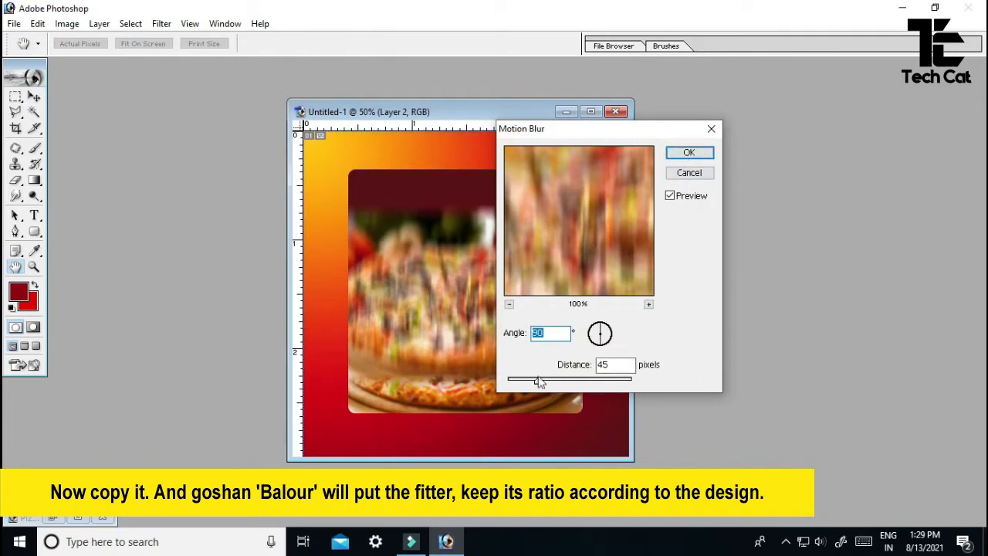
left_click_drag(539, 381, 544, 380)
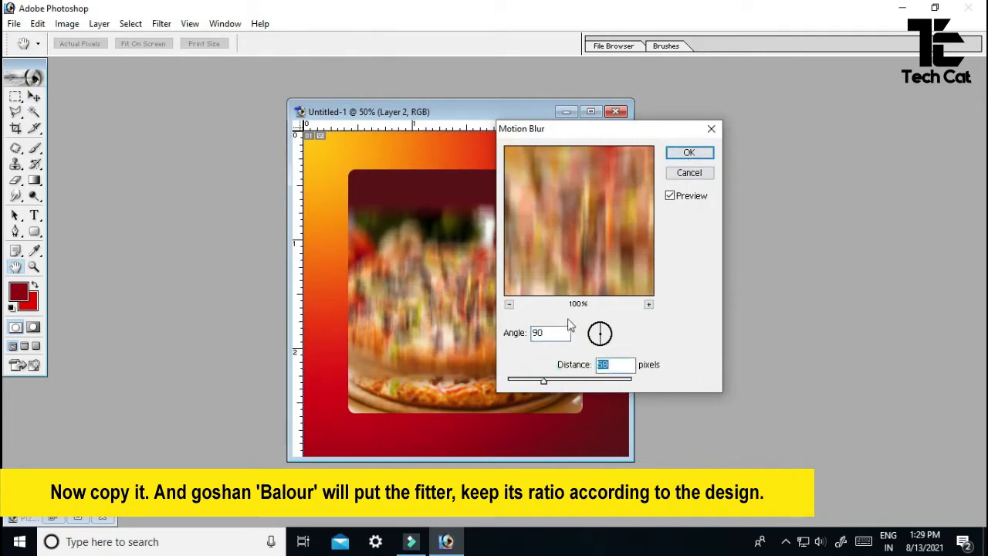
left_click(687, 156)
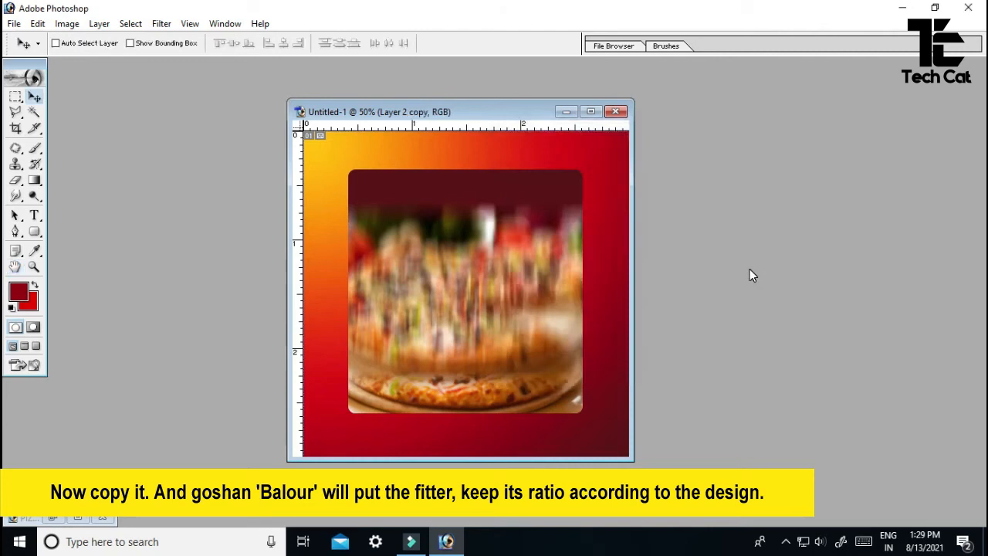
- Send the blurred pizza copy behind the sharp photo and shift it slightly upward
key("ctrl+[")
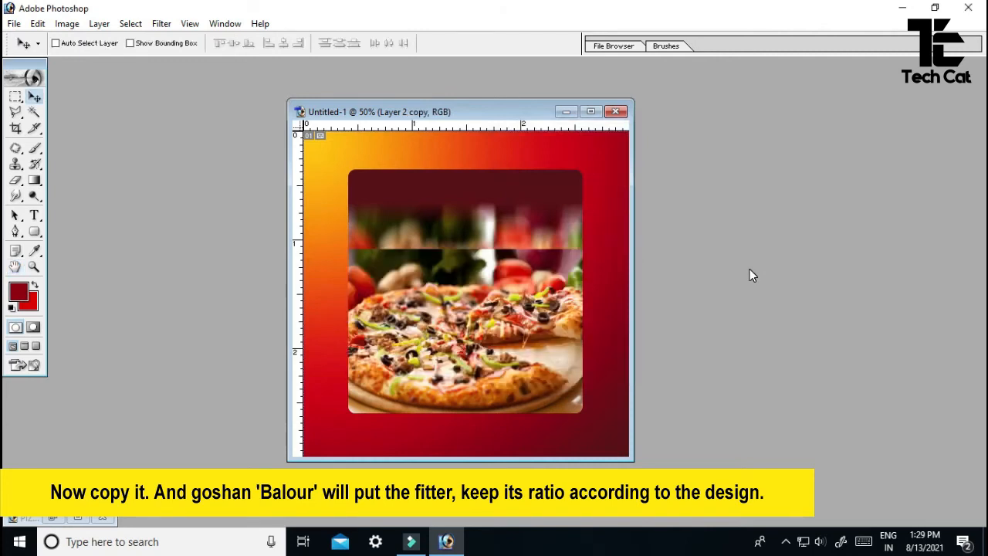
right_click(466, 230)
left_click(475, 235)
left_click_drag(485, 220, 480, 230)
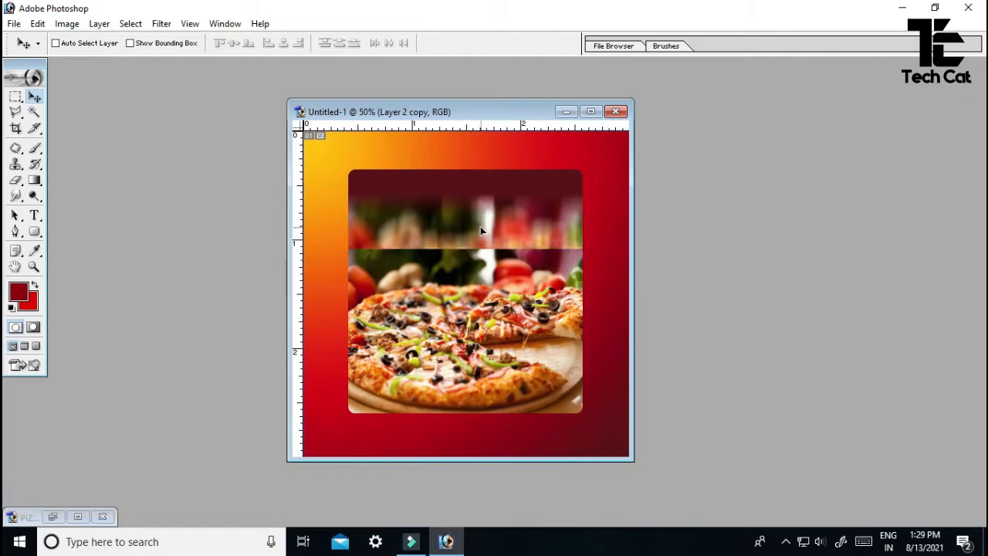
- Apply a Gaussian Blur with a 4.9 pixel radius to the blurred pizza copy
key("alt+t")
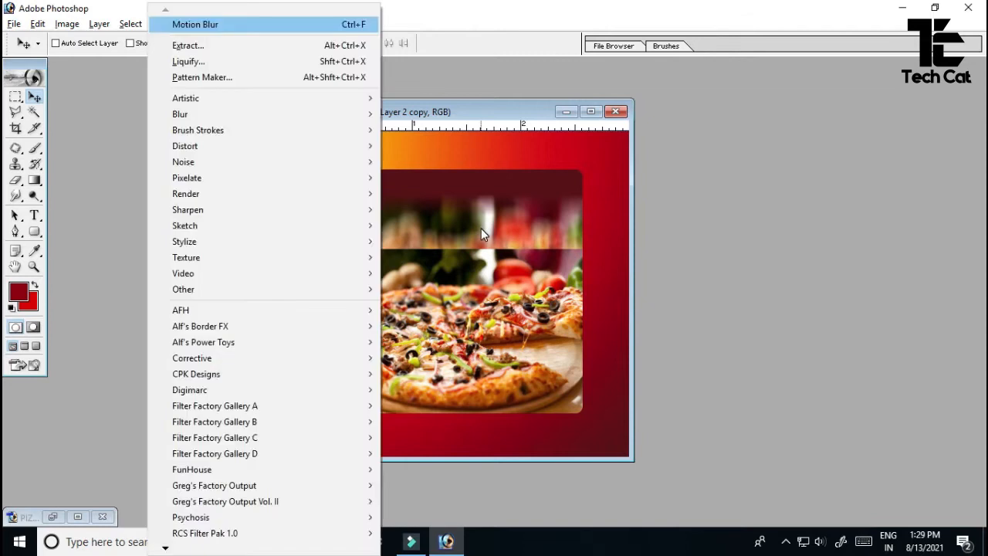
mouse_move(268, 114)
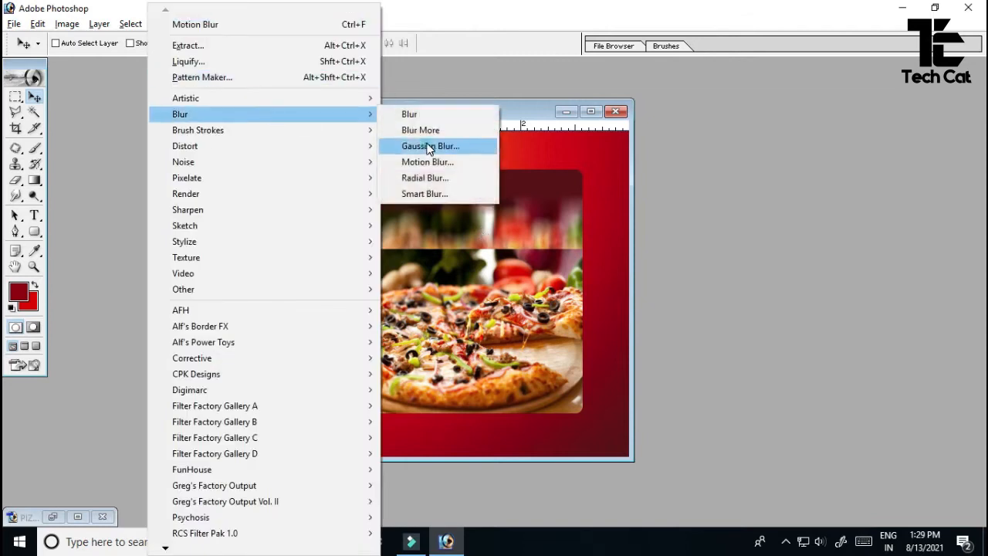
left_click(429, 146)
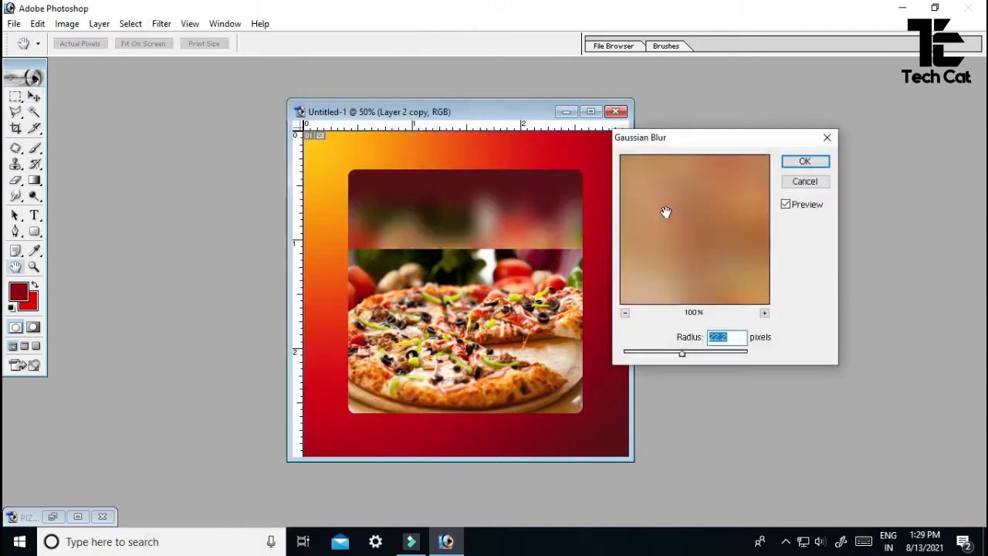
left_click(652, 353)
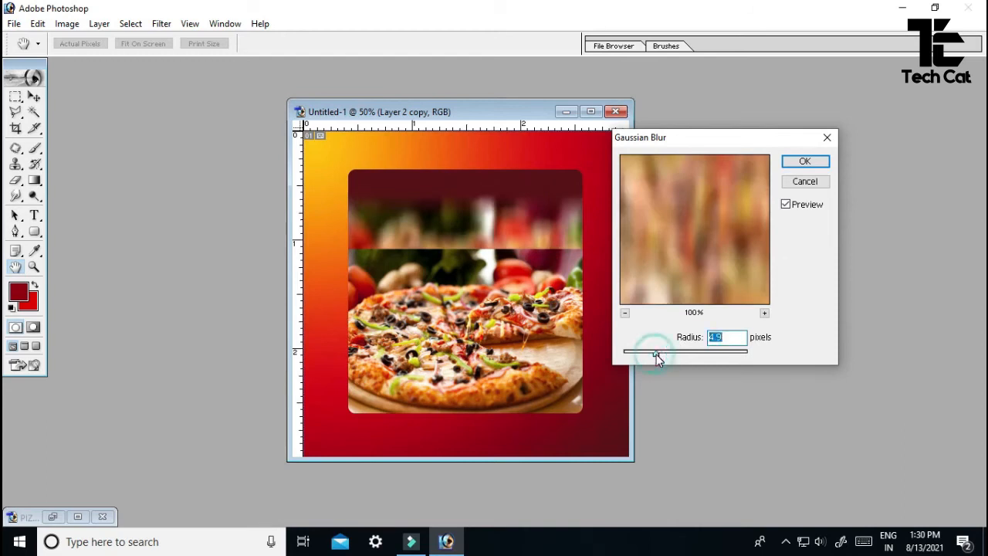
left_click(806, 162)
- Erase the hard upper edge of the sharp pizza photo with a soft 175-pixel Eraser to blend it into the blurred copy
key("v")
right_click(461, 322)
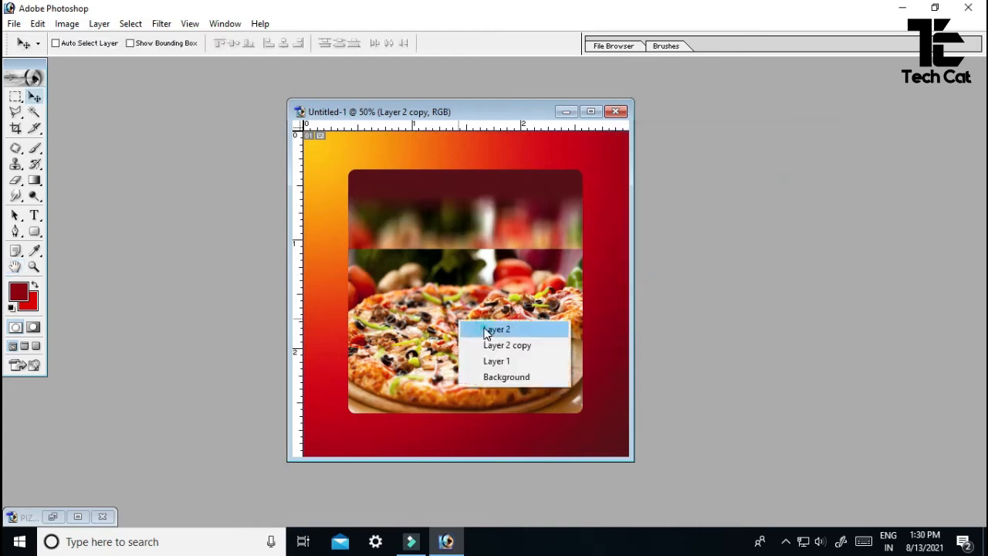
left_click(487, 330)
key("e")
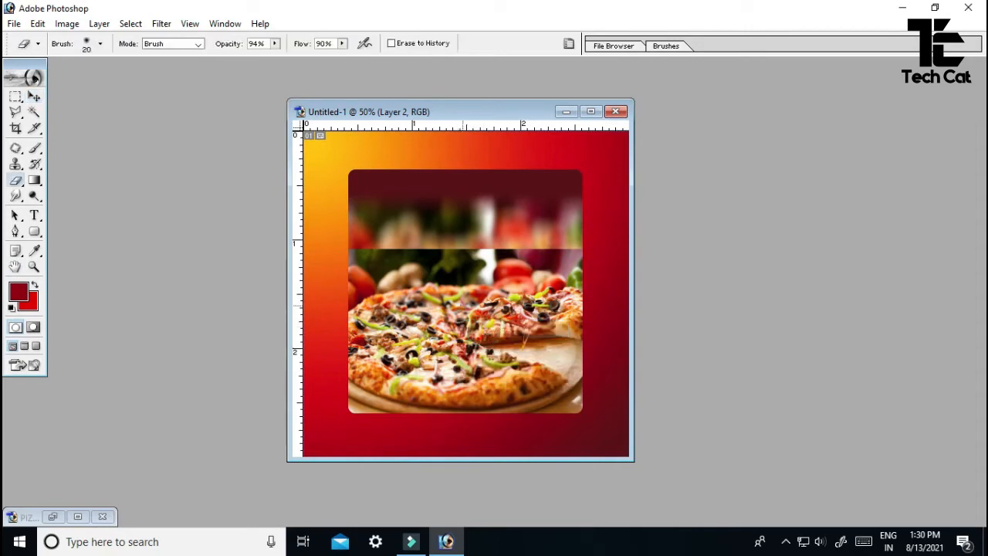
key("bracketright")
key("bracketright")
key("bracketright")
key("bracketright")
key("bracketright")
key("bracketright")
key("bracketright")
key("bracketright")
key("bracketright")
key("bracketright")
key("bracketright")
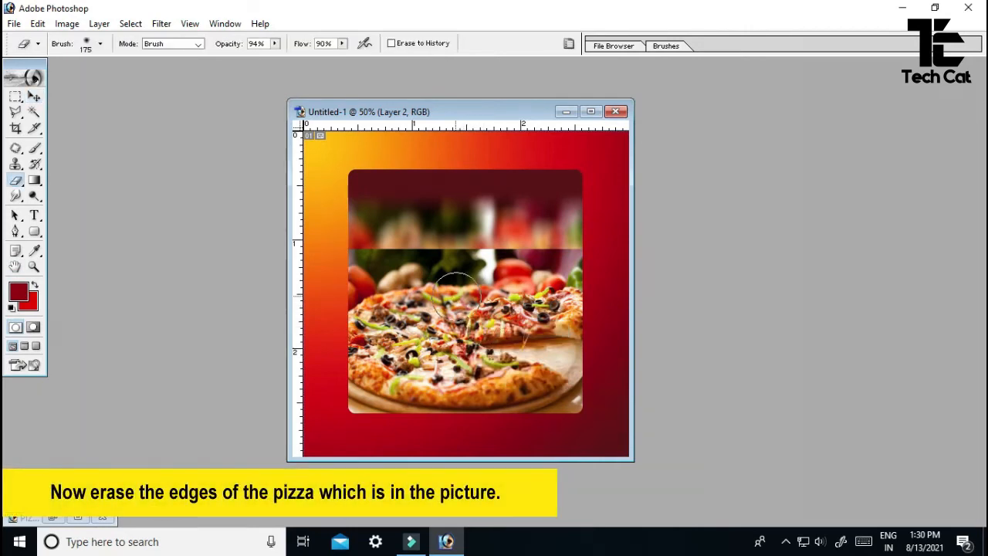
left_click(370, 235)
left_click(369, 235)
left_click(381, 236)
left_click(399, 235)
mouse_move(400, 236)
left_mouse_down()
mouse_move(450, 234)
mouse_move(404, 228)
mouse_move(485, 237)
mouse_move(468, 245)
mouse_move(506, 222)
mouse_move(526, 222)
mouse_move(502, 229)
mouse_move(559, 238)
mouse_move(493, 225)
mouse_move(566, 237)
mouse_move(591, 230)
mouse_move(567, 239)
mouse_move(524, 215)
left_mouse_up()
left_click(410, 217)
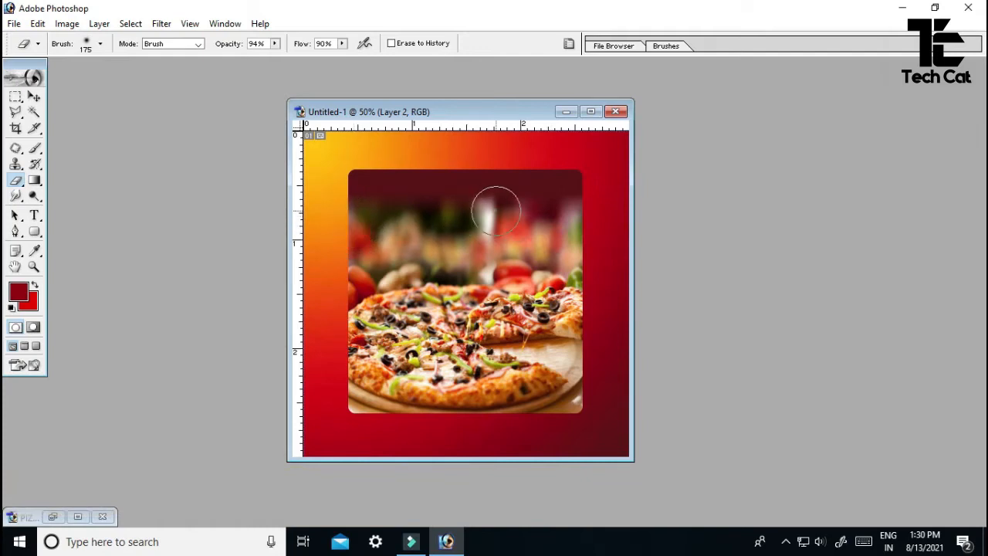
- Fade the blurred pizza copy into the dark red box behind it
key("v")
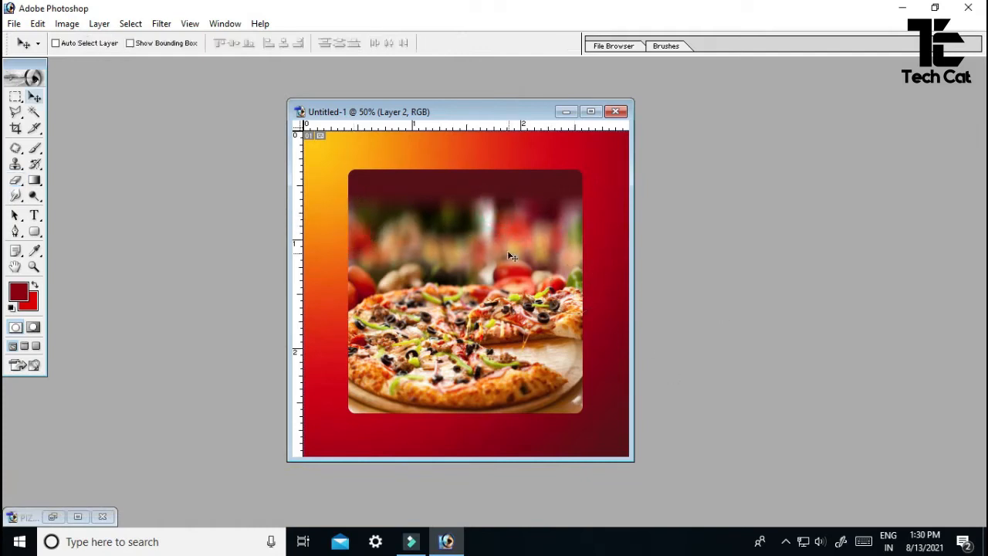
right_click(463, 242)
left_click(485, 251)
key("ctrl+f")
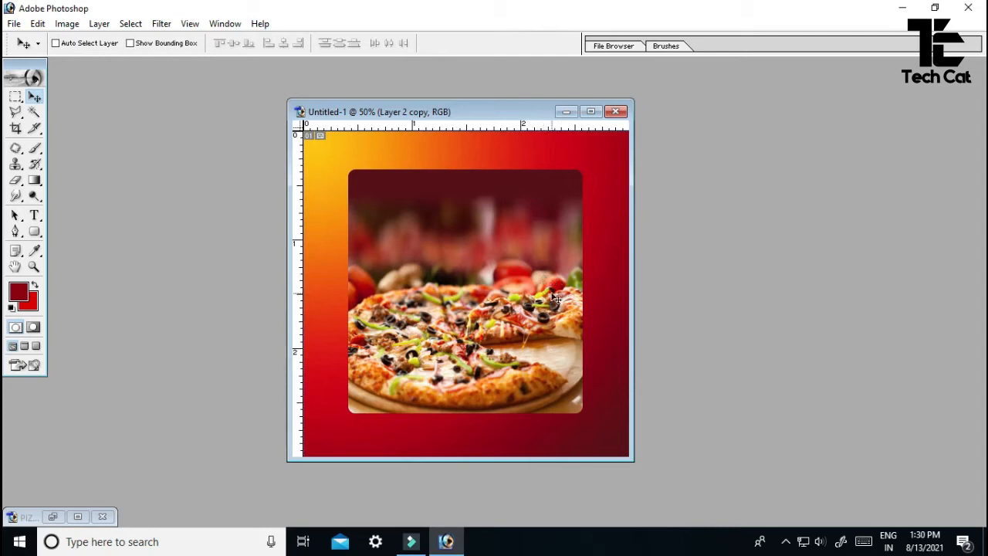
- Preview the whole design in full-screen mode and return to the standard window
key("f")
key("f")
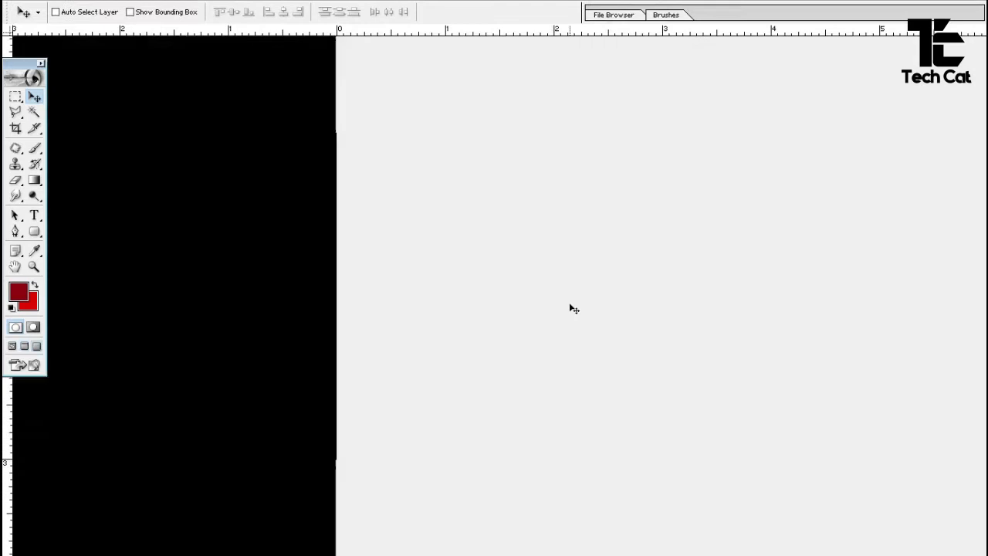
key("f")
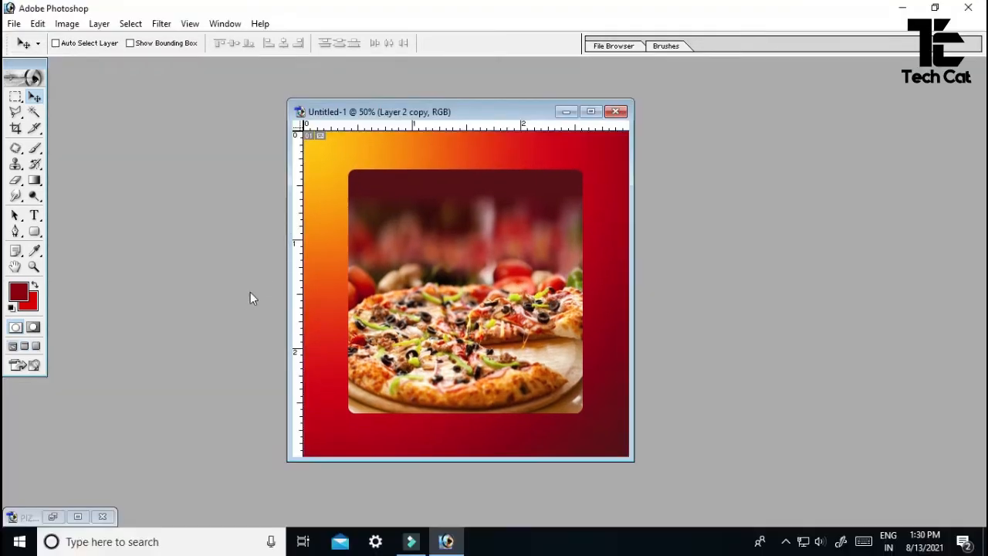
key("f")
key("f")
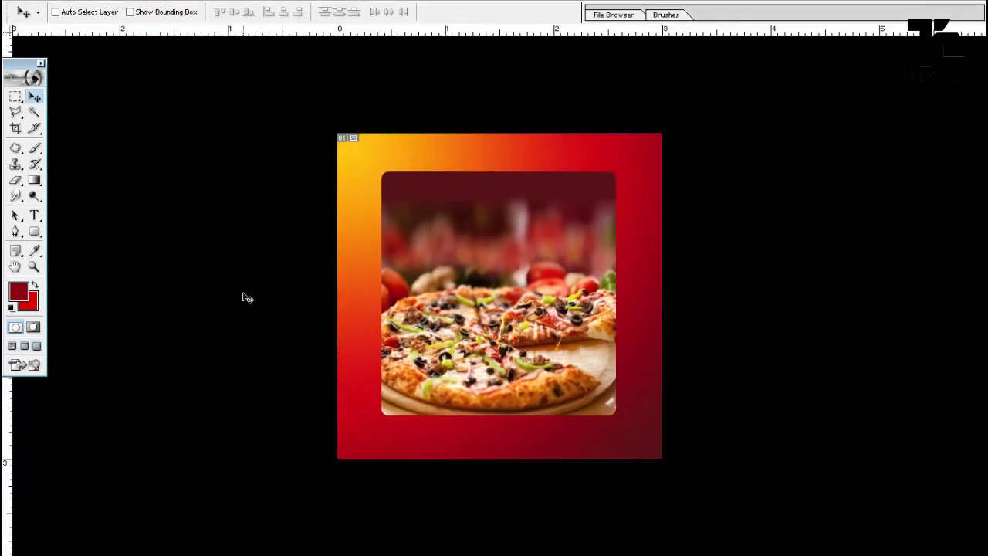
key("f")
- Copy the Pizza lettering from the pizza images document into the upper part of the pamphlet's rounded box
key("ctrl+o")
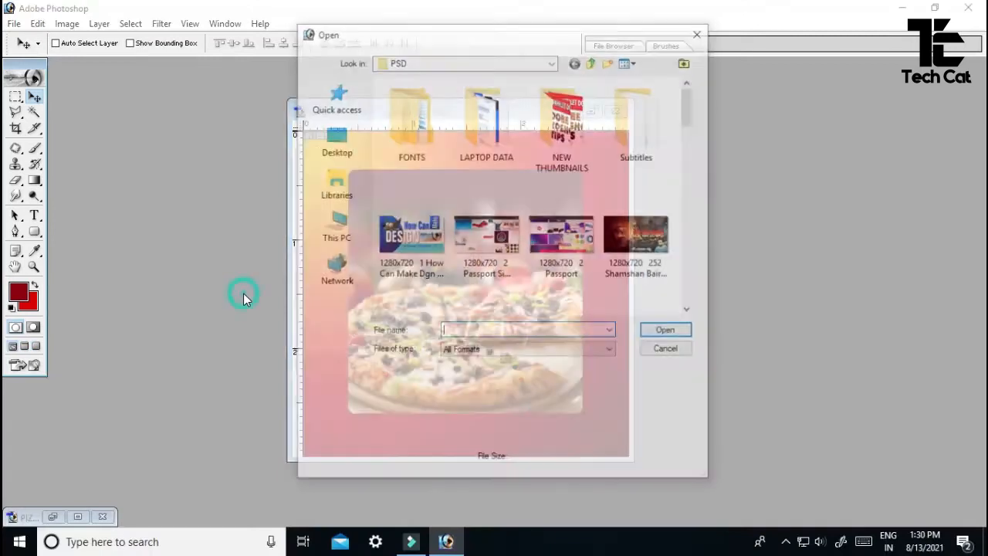
left_click(677, 353)
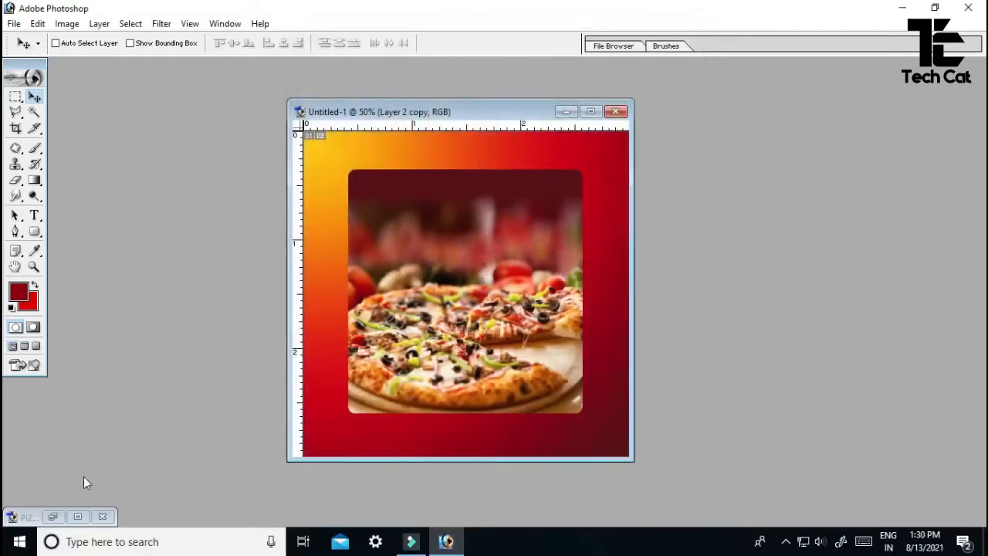
left_click(54, 518)
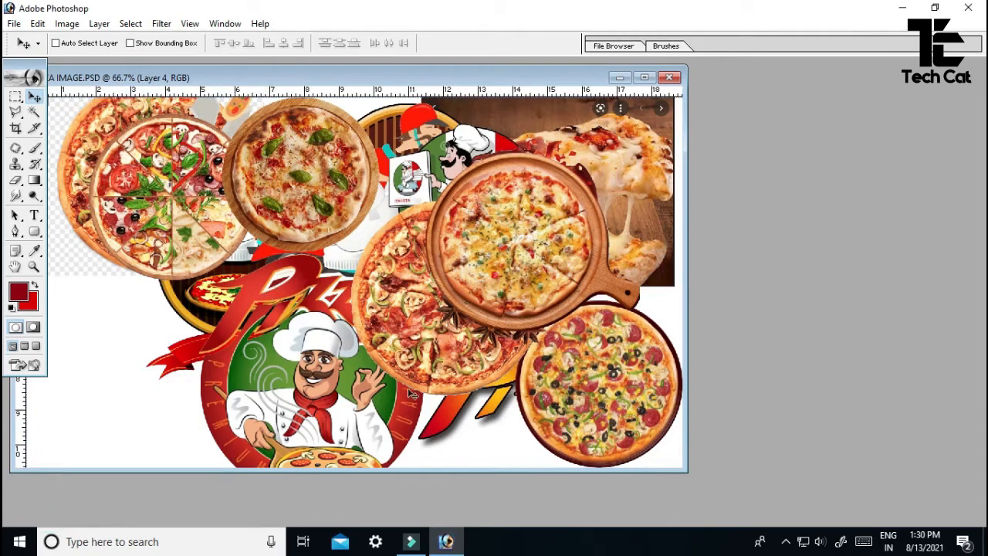
right_click(444, 422)
left_click(478, 426)
left_click_drag(580, 74, 246, 160)
left_click_drag(153, 495, 430, 214)
- Enlarge the Pizza lettering to about 129.3% and centre it above the pizza in the rounded box
key("f")
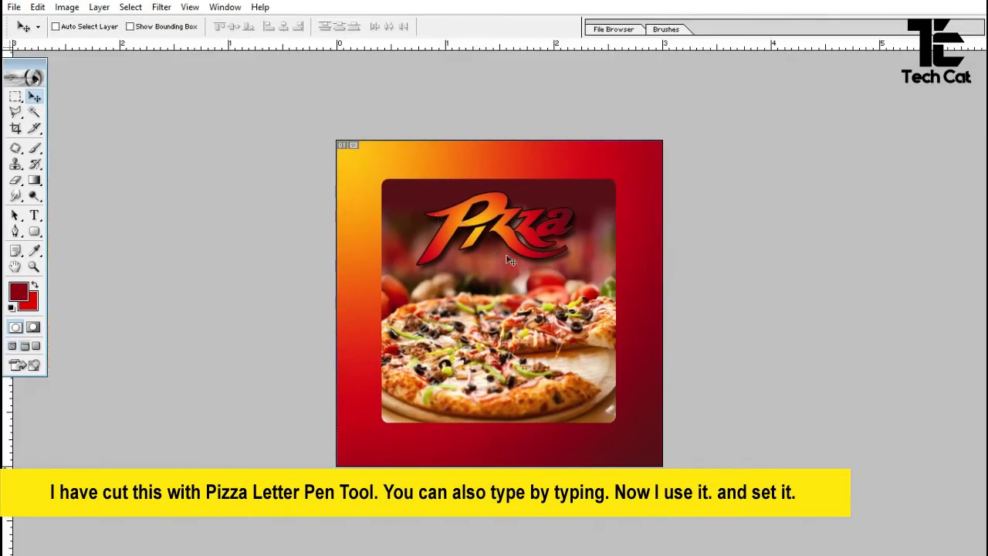
key("ctrl+t")
left_click_drag(572, 267, 594, 283)
left_click_drag(548, 258, 544, 275)
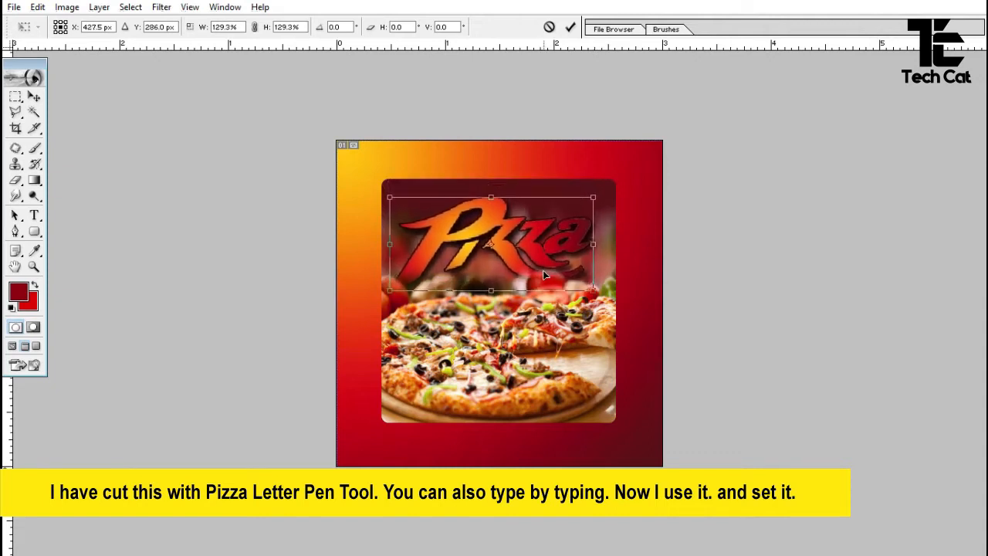
key("Return")
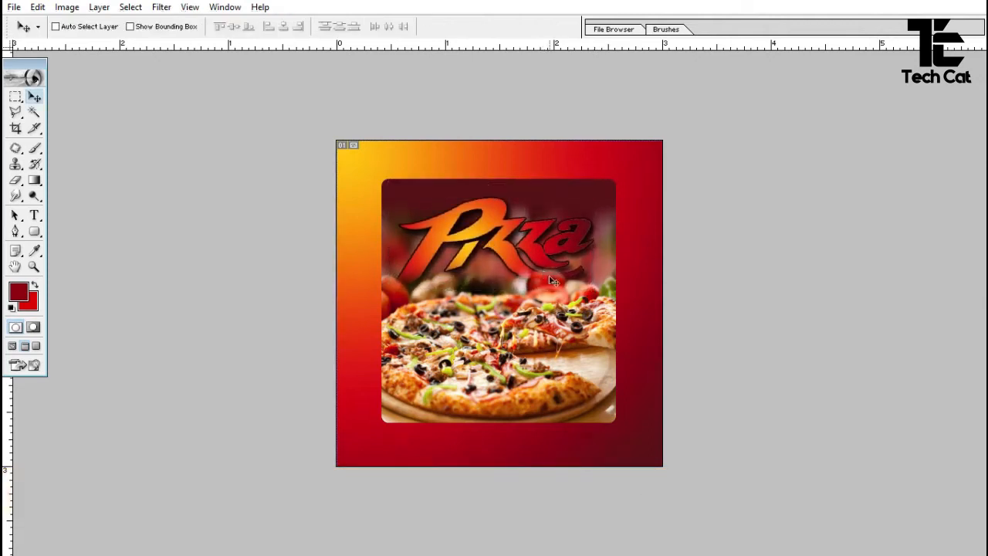
left_click_drag(542, 260, 543, 262)
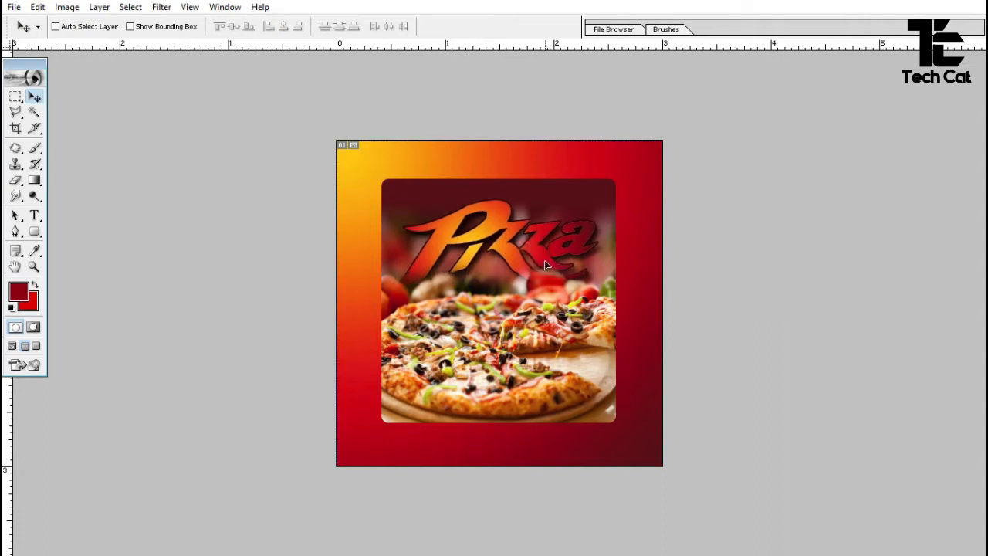
- Brighten the Pizza lettering with Levels, setting the midtone input to 1.44 and the white input to 205
key("alt+i")
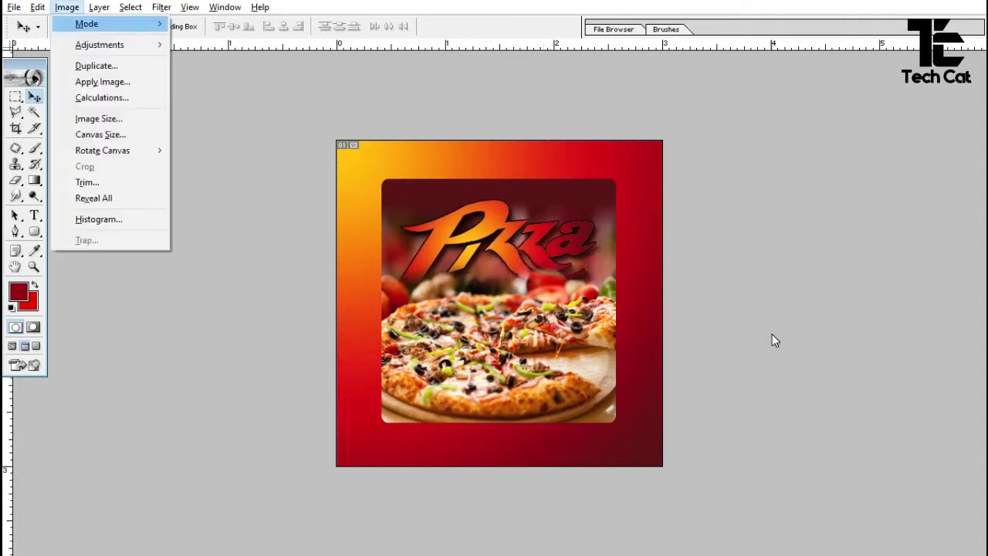
key("a")
key("l")
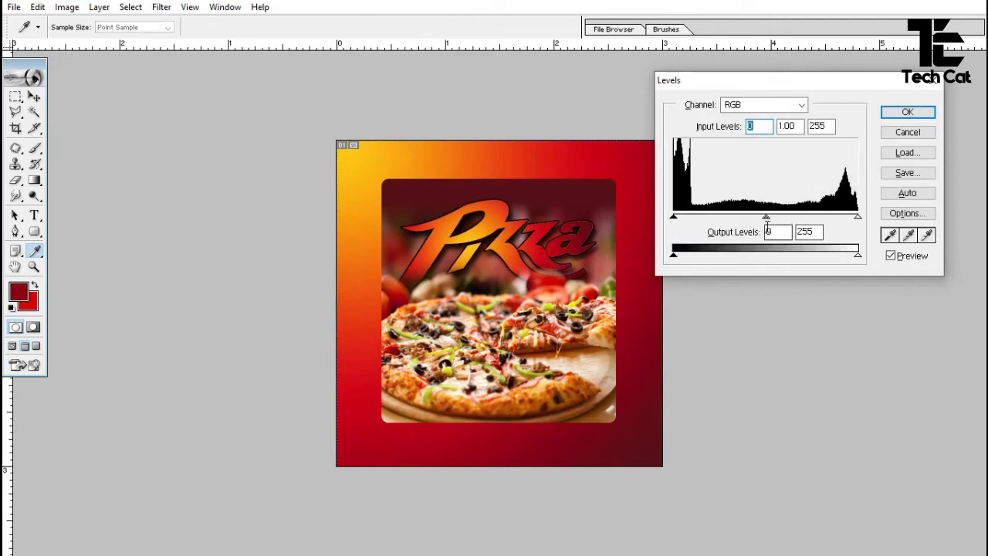
left_click_drag(766, 220, 741, 219)
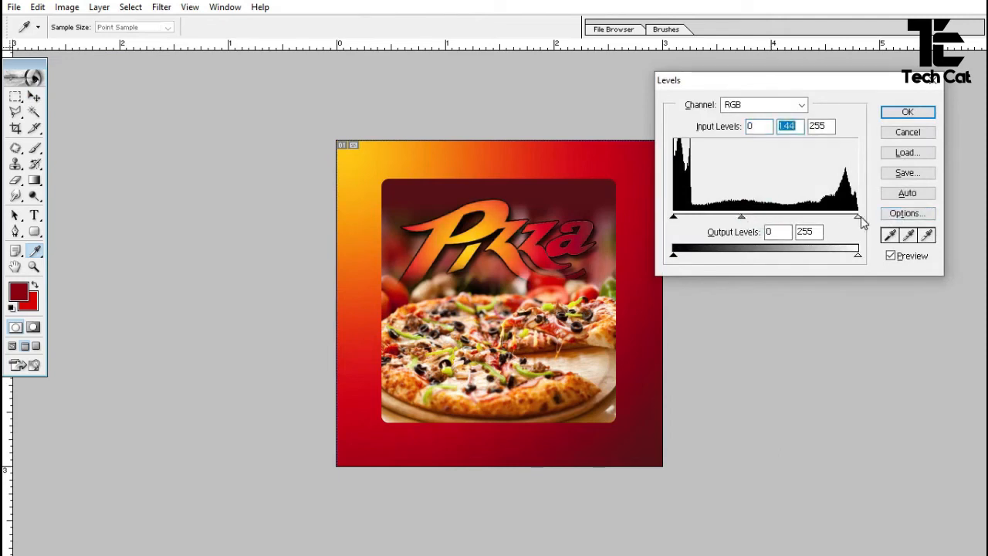
left_click_drag(857, 218, 824, 222)
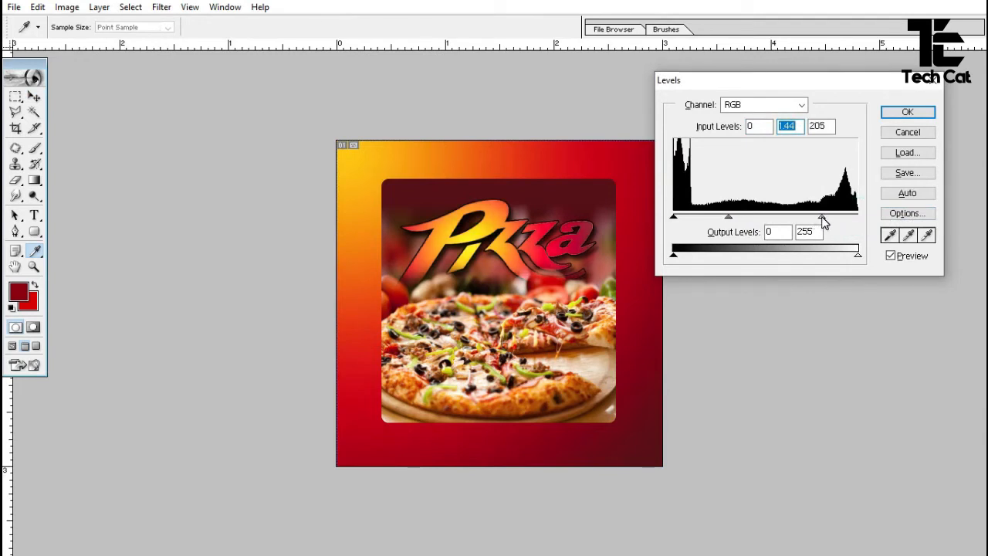
left_click(908, 112)
key("v")
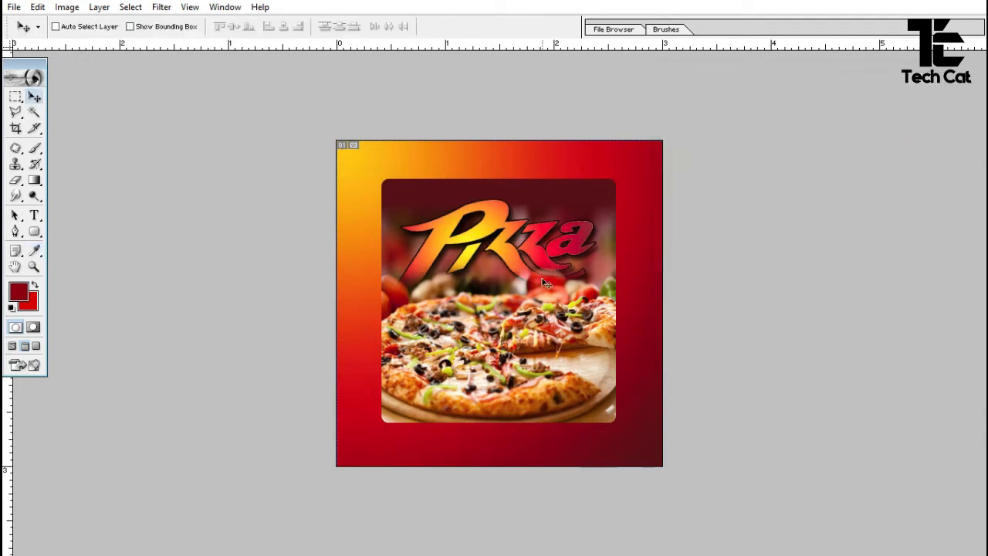
- Add the text "Delicius" above the end of the Pizza lettering in the Bunch Blossoms font at 12.73 pt
key("t")
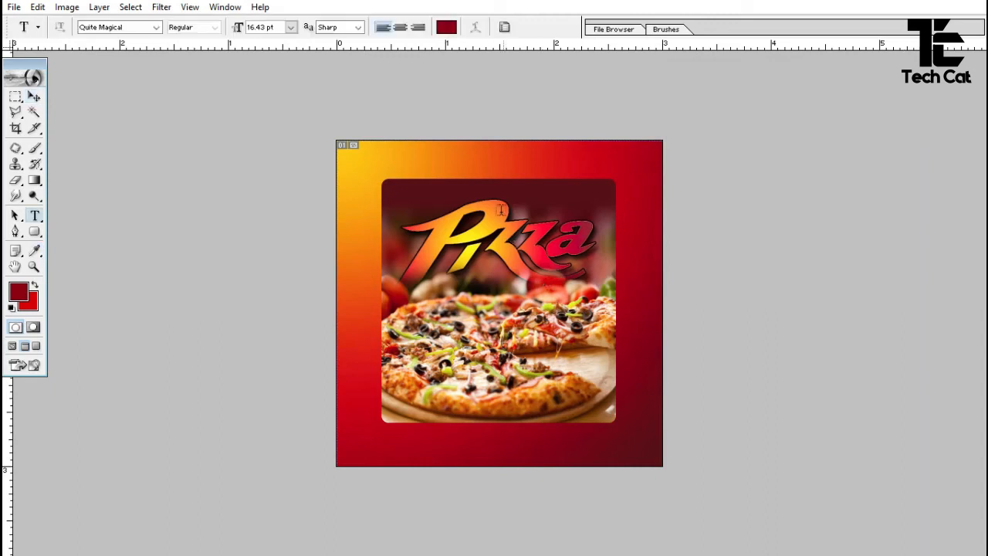
left_click(483, 188)
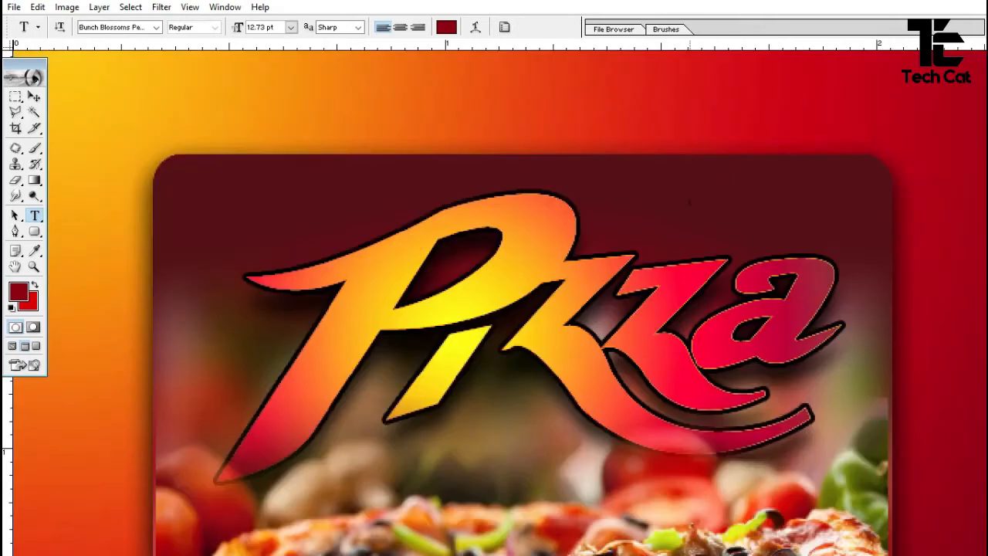
left_click(627, 205)
type("pel")
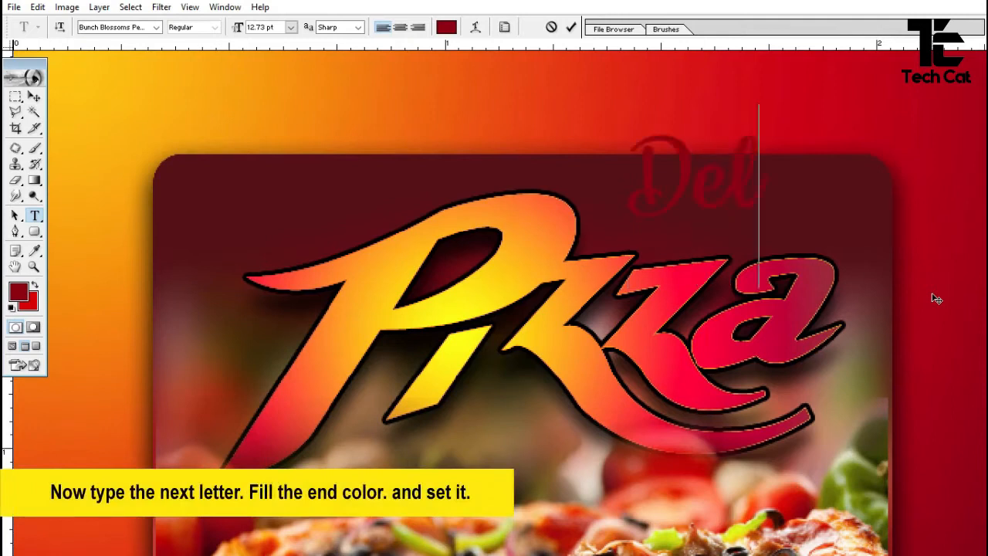
type("icius")
- Recolour the "Delicius" text with the orange FF871E sampled from the Pizza lettering
left_click_drag(911, 173, 479, 165)
left_click(449, 28)
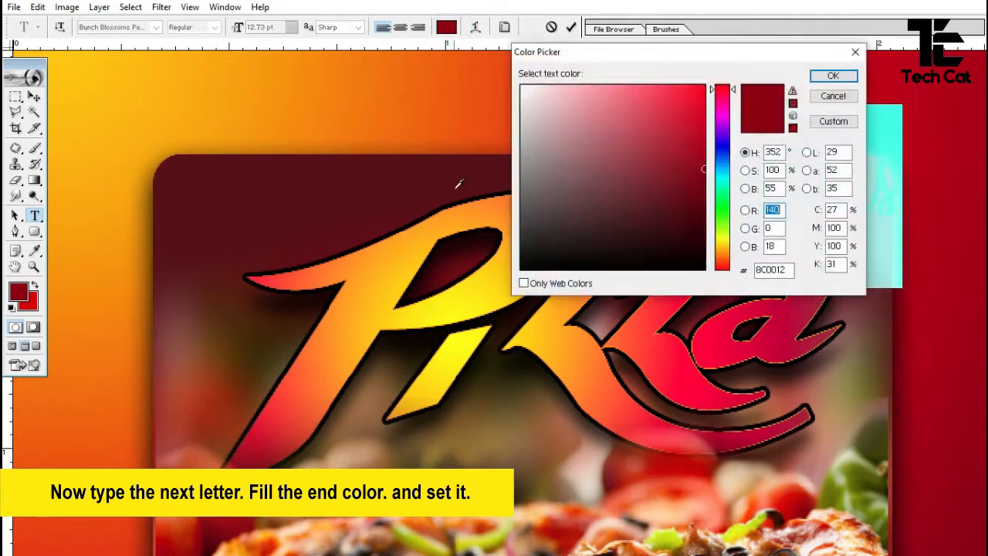
left_click(506, 202)
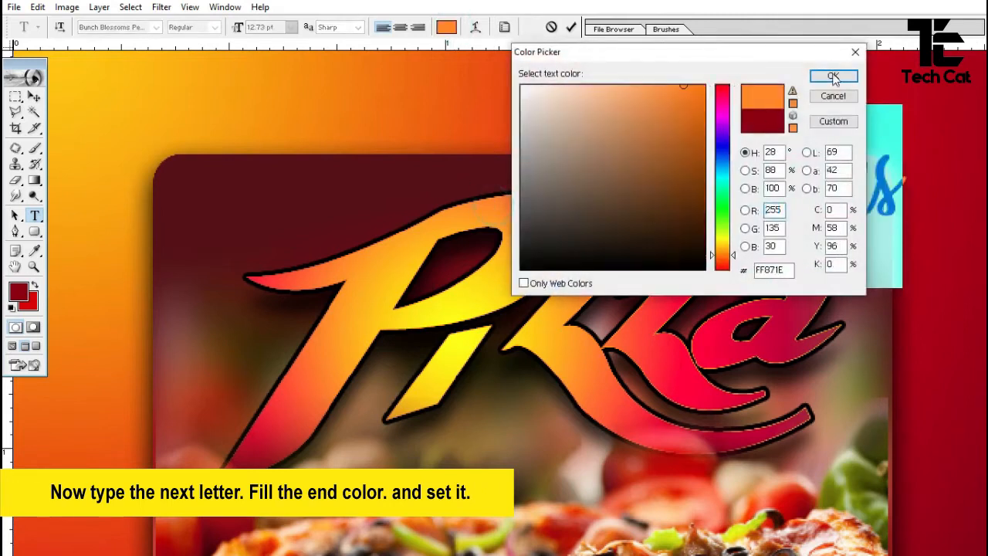
left_click(833, 75)
left_click(570, 27)
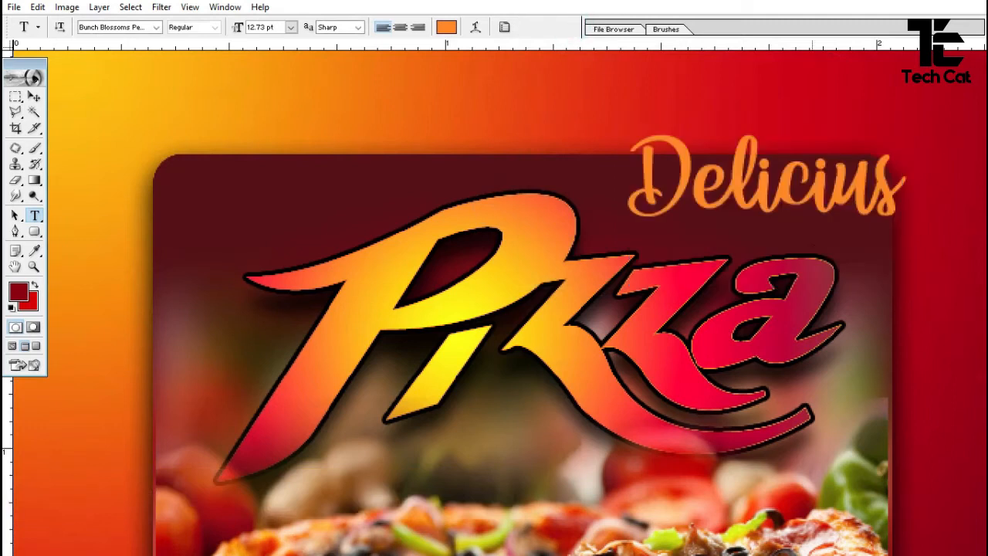
- Give the "Delicius" text a drop shadow without a stroke, using a 130° angle, 8 px distance and 5 px size
key("alt+l")
key("y")
key("n")
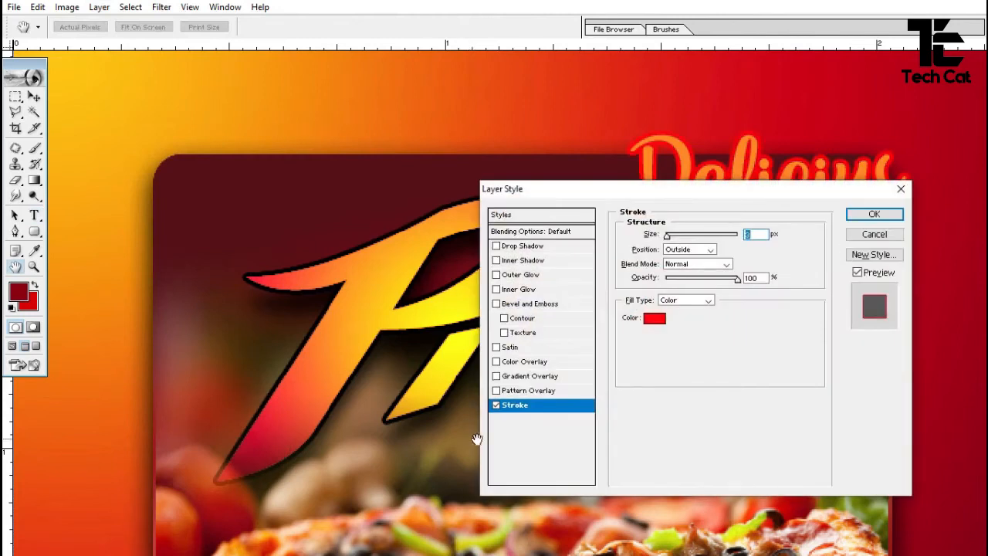
left_click(496, 404)
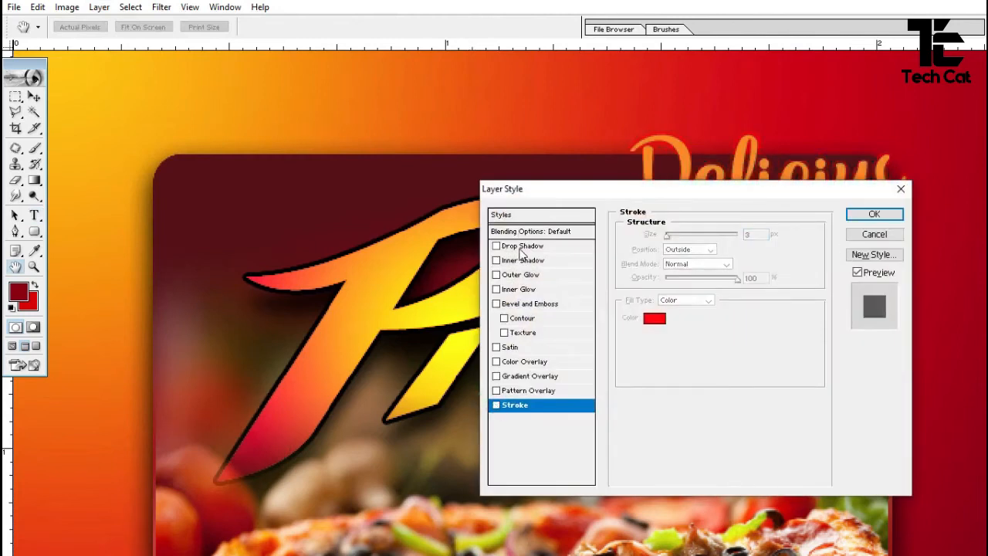
left_click(531, 246)
left_click_drag(639, 190, 266, 210)
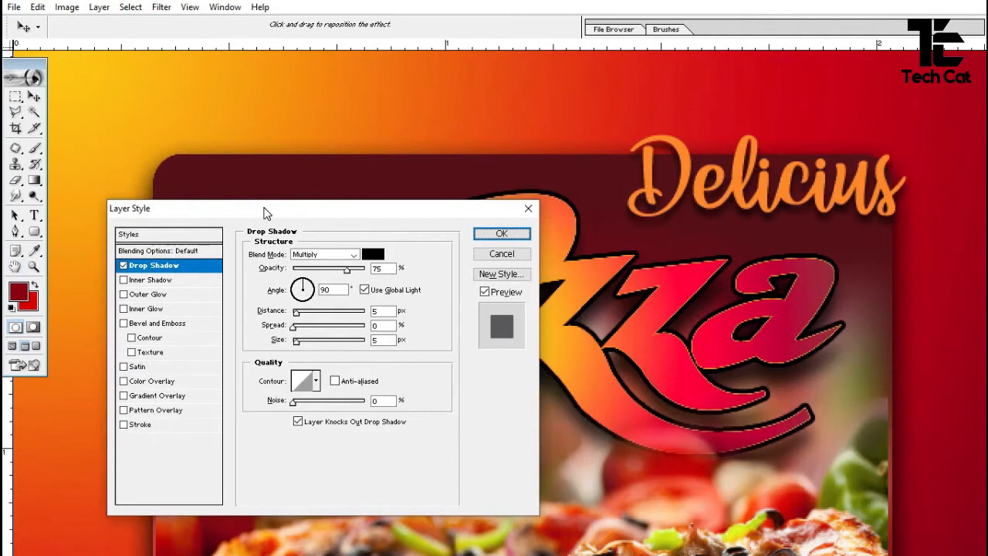
left_click_drag(298, 311, 293, 328)
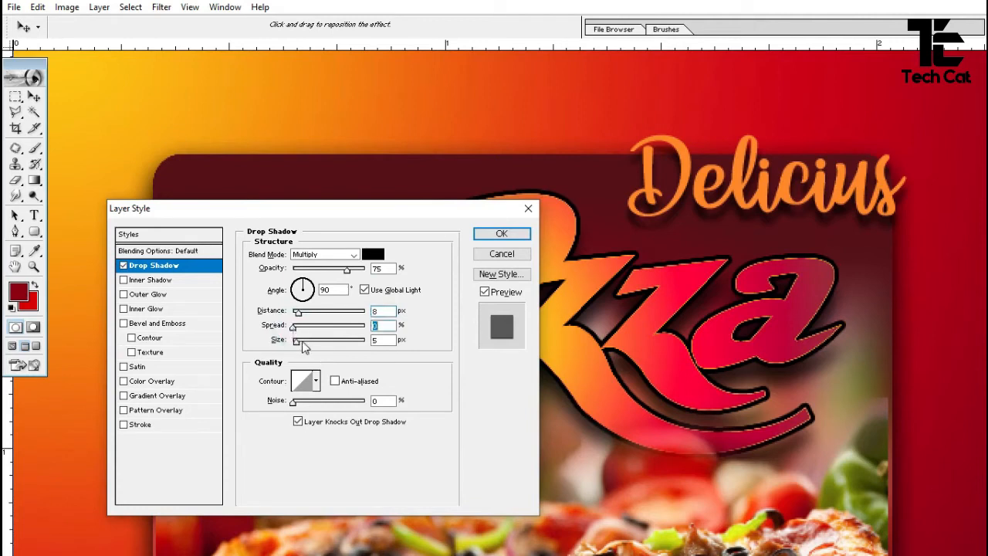
left_click_drag(296, 342, 299, 349)
double_click(331, 290)
type("130")
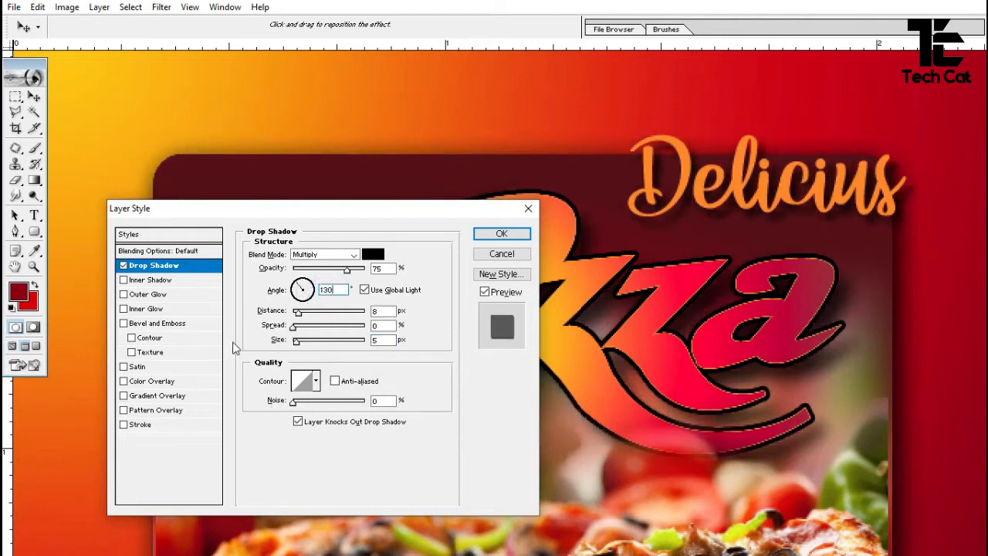
left_click(508, 233)
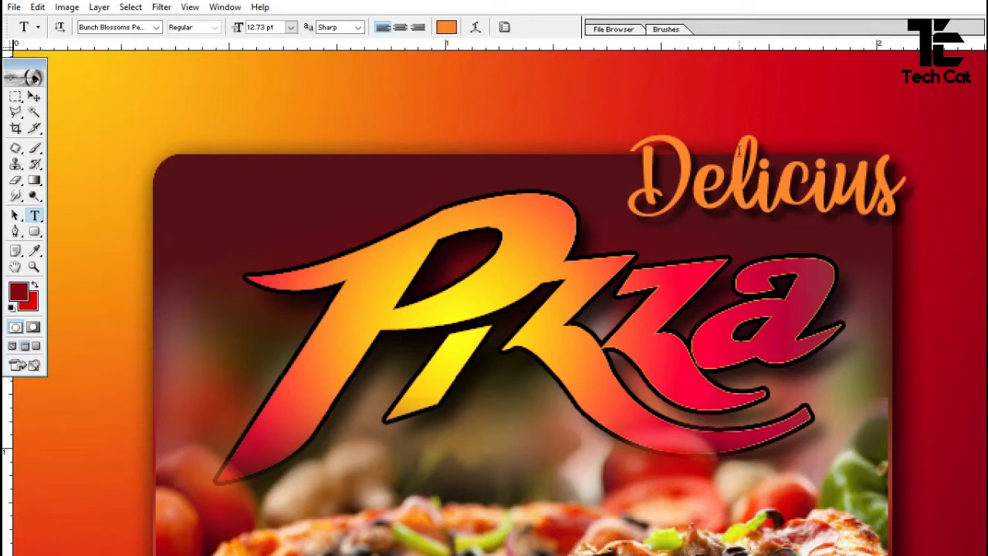
- Move the "Delicius" text inside the rounded box, just above the last letters of the Pizza lettering
key("v")
left_click_drag(722, 193, 690, 213)
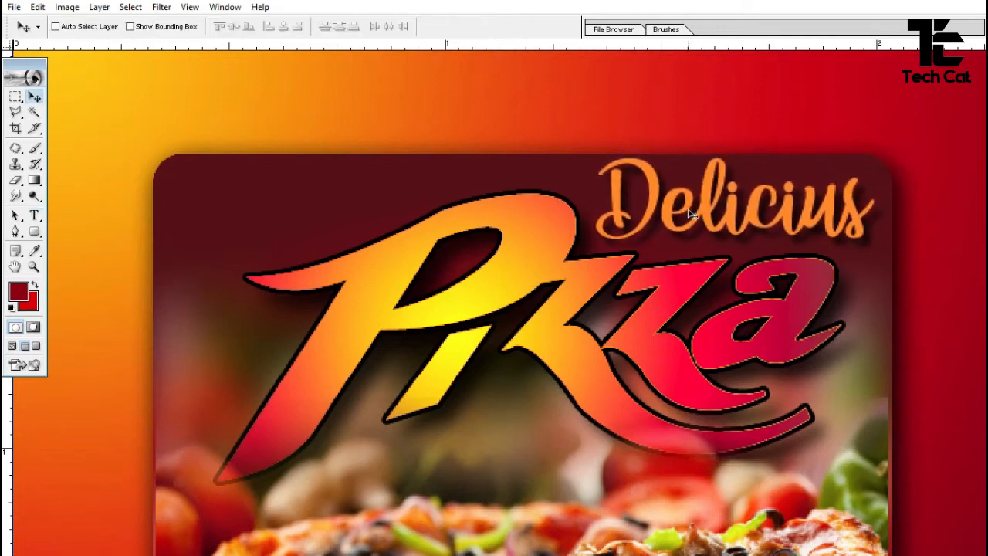
key("ctrl+minus")
key("ctrl+minus")
key("ctrl+plus")
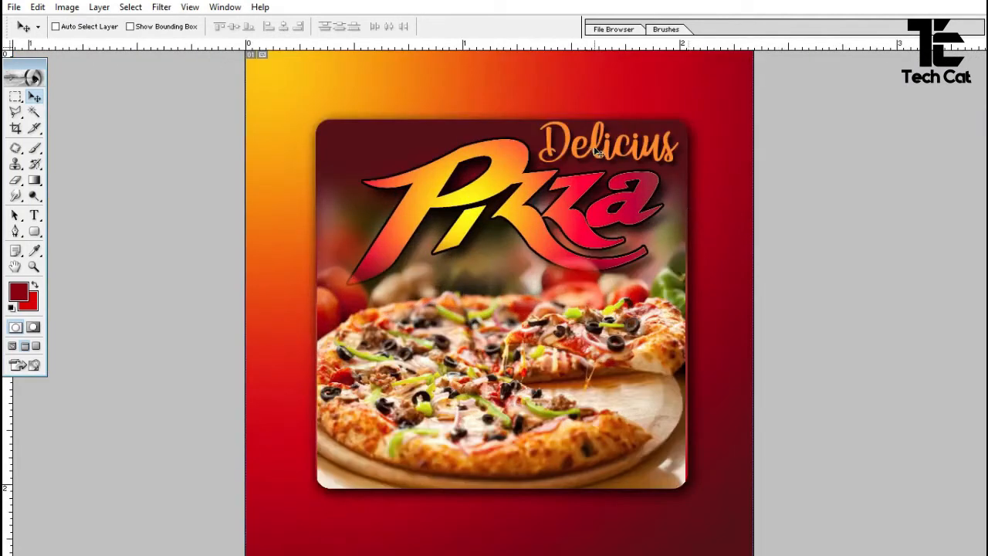
- Scale the "Delicius" text to 83% and move it closer to the last letters of the Pizza lettering
key("ctrl+t")
left_click_drag(538, 119, 550, 124)
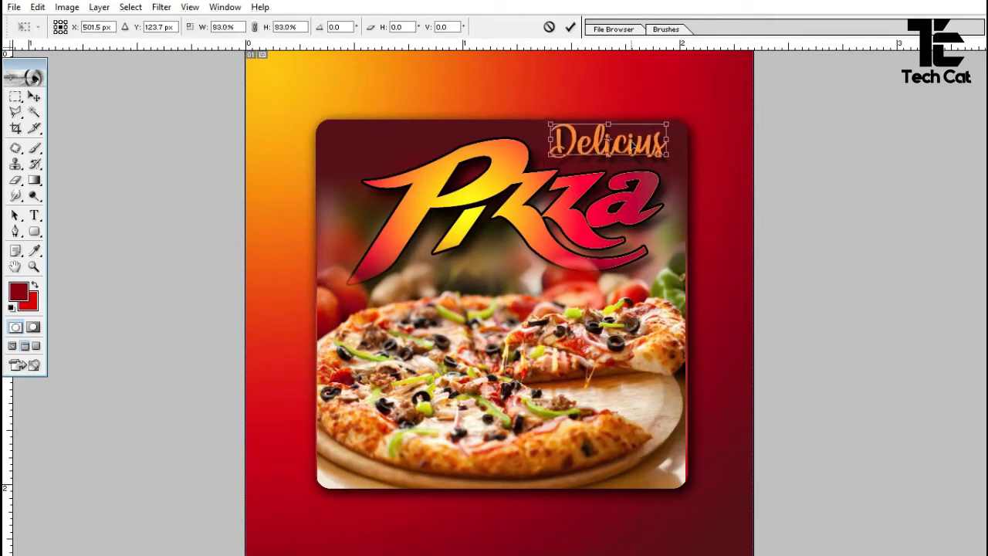
key("Return")
left_click_drag(636, 147, 627, 157)
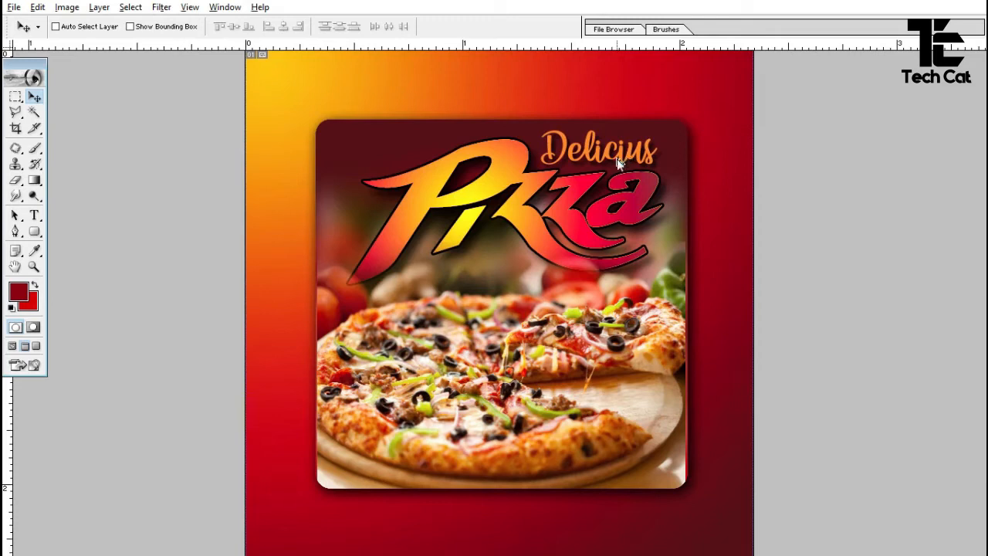
key("alt+shift")
key("alt+t")
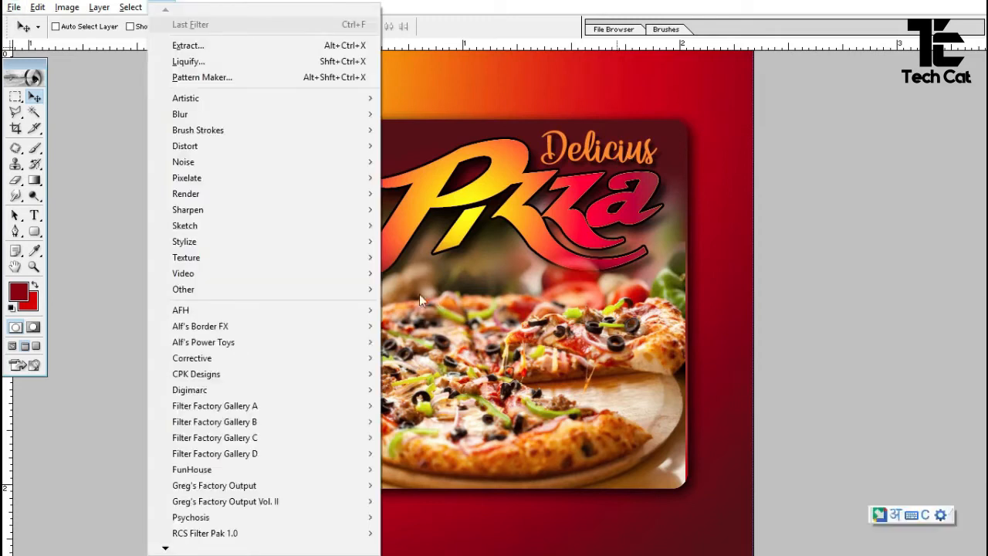
left_click(435, 232)
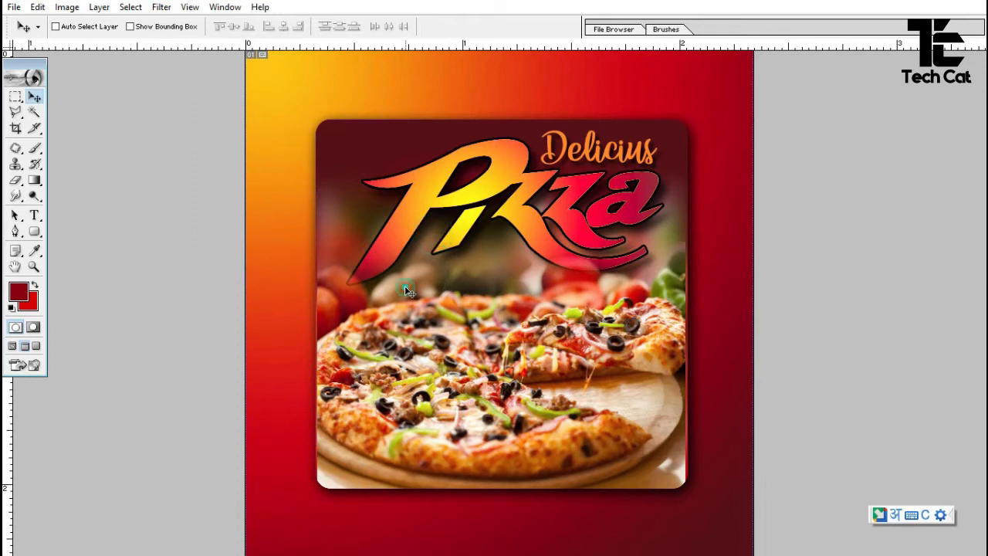
type("t")
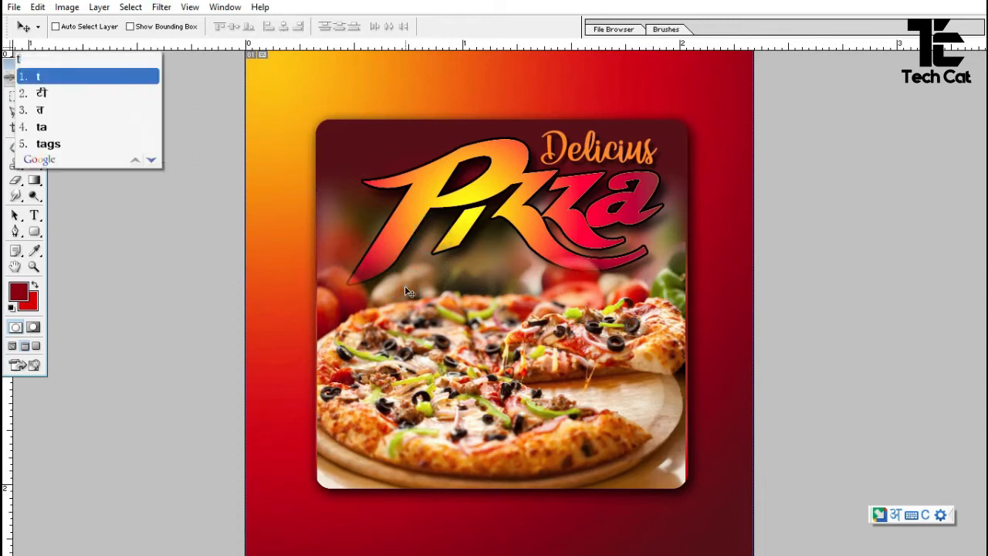
key("Escape")
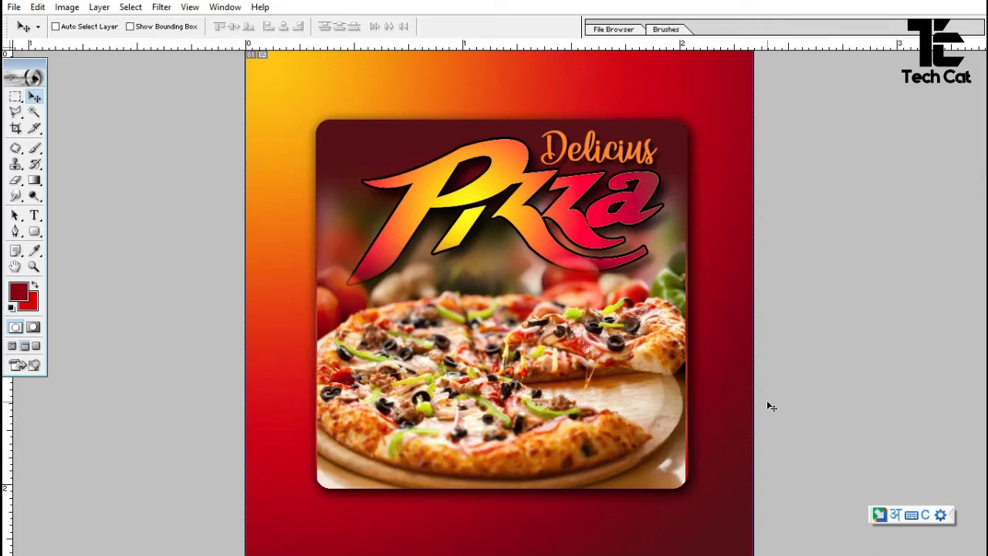
- Switch the typing input to English and add the text "Hot &Fresh" just below the Pizza lettering
key("ctrl+g")
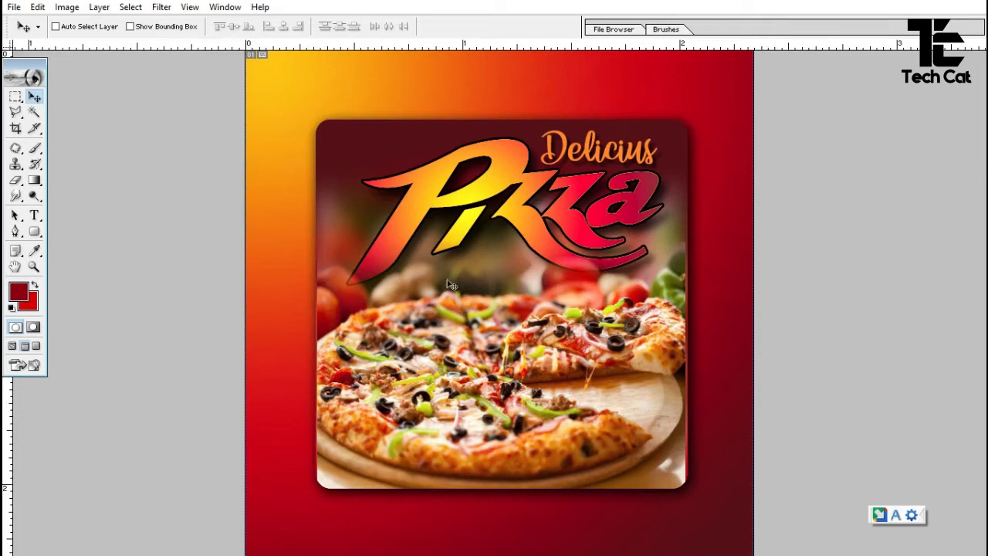
key("t")
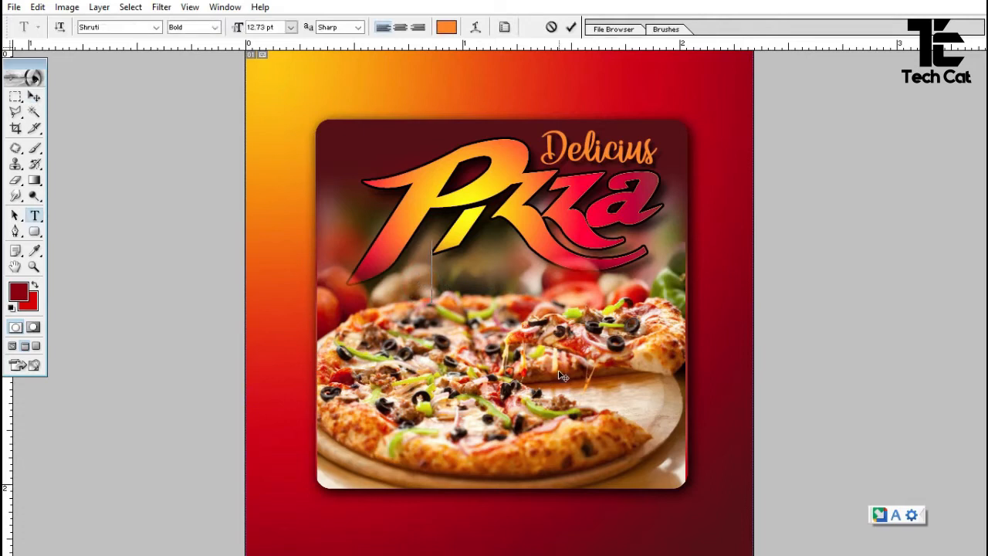
type("Hot")
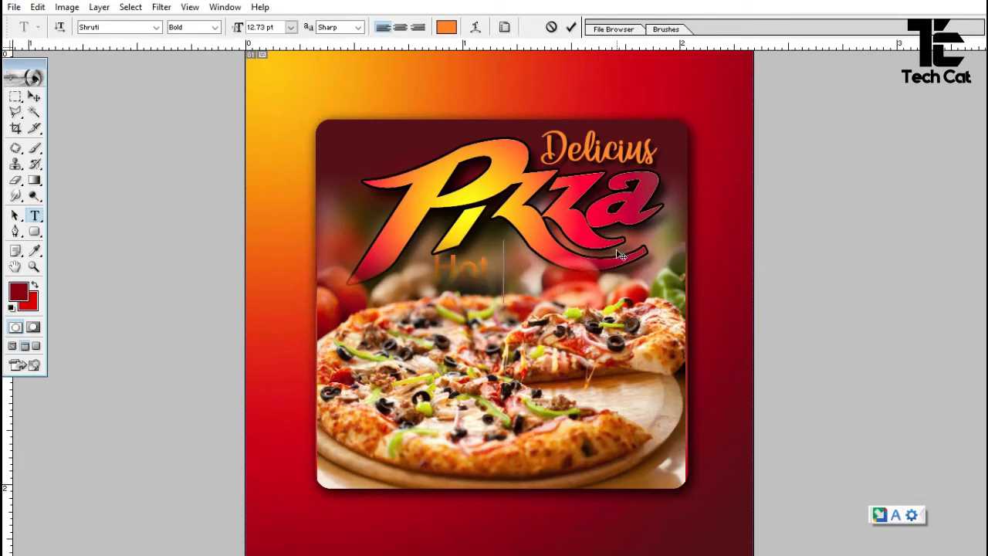
type(" &Fre")
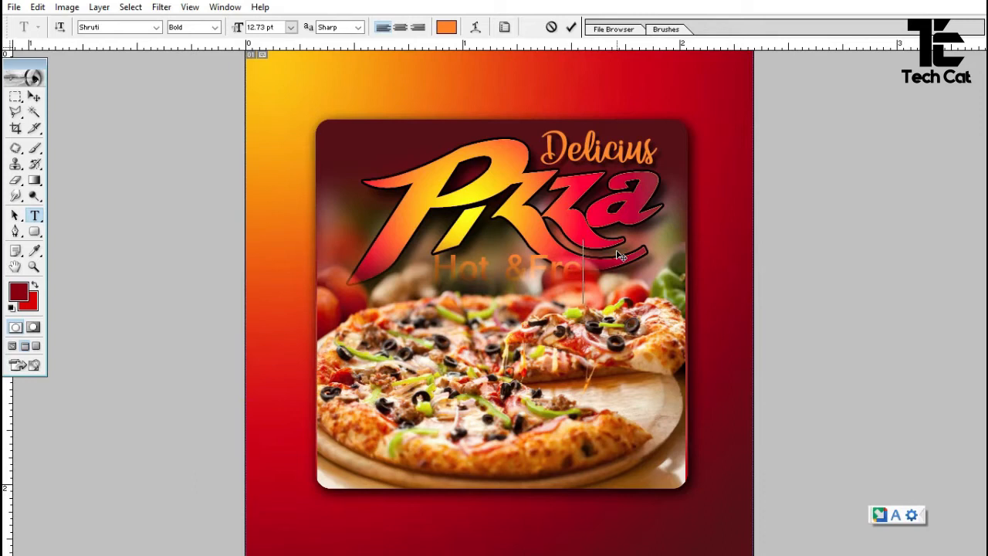
type("sh")
- Recolour the whole "Hot &Fresh" text white
key("shift+Left")
key("shift+Left")
key("shift+Left")
key("shift+Left")
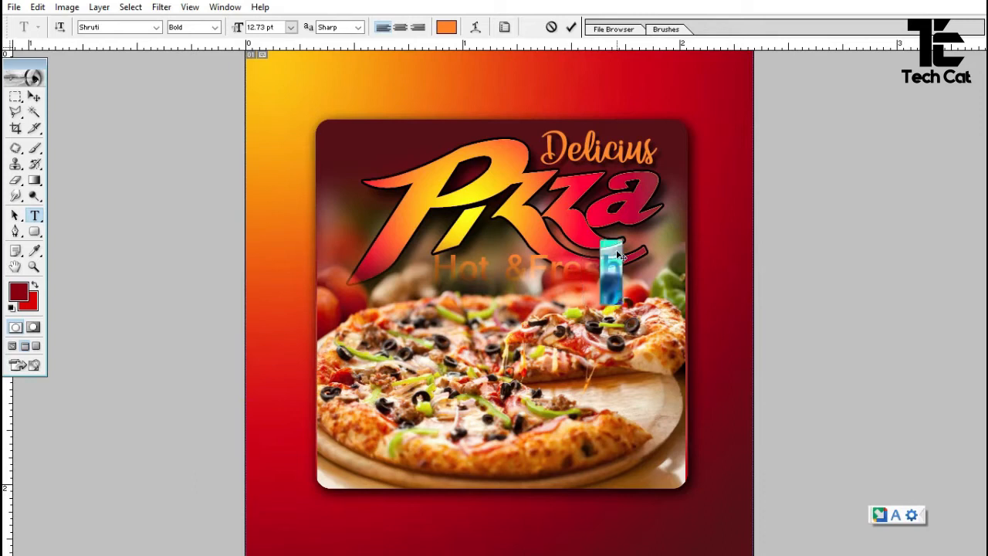
key("shift+Home")
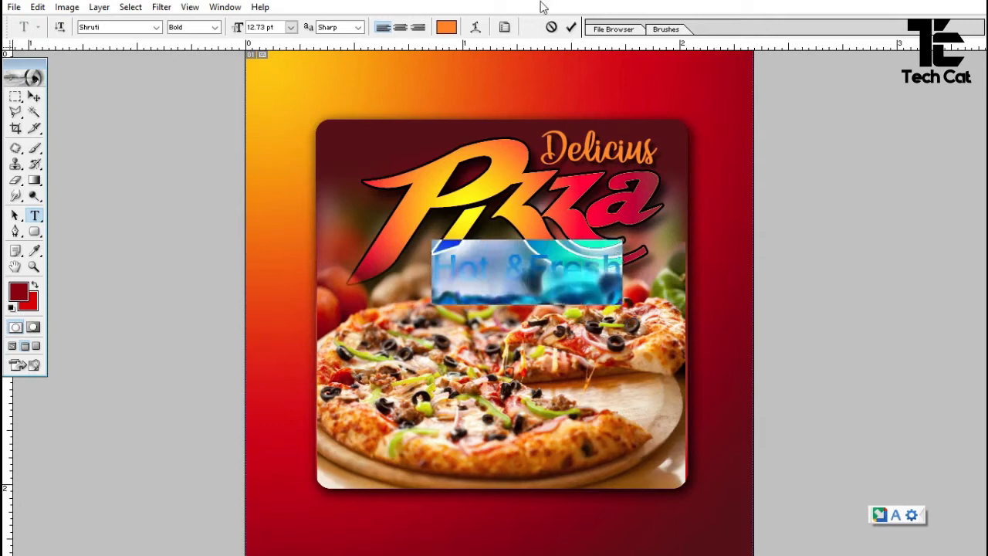
left_click(446, 27)
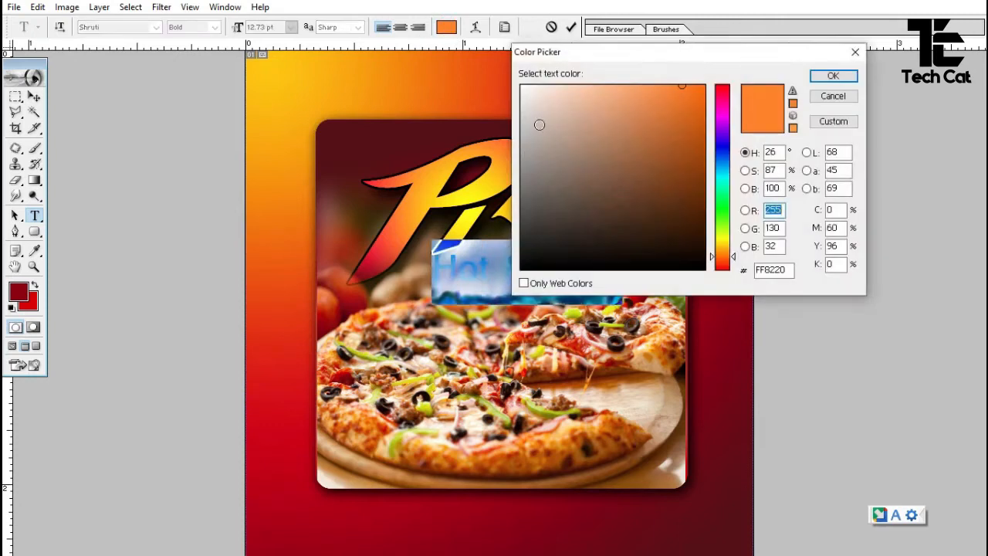
left_click_drag(541, 124, 478, 46)
left_click(833, 74)
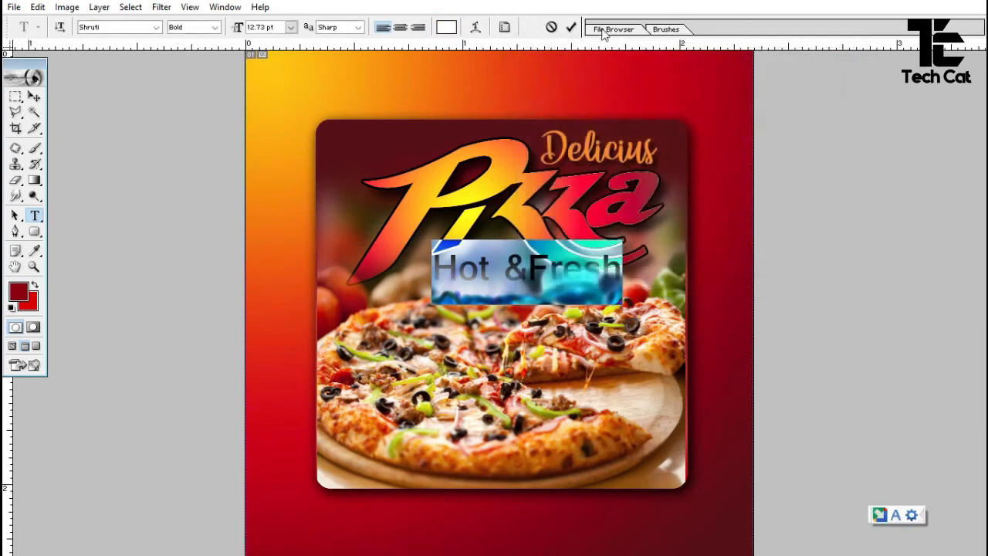
left_click(571, 27)
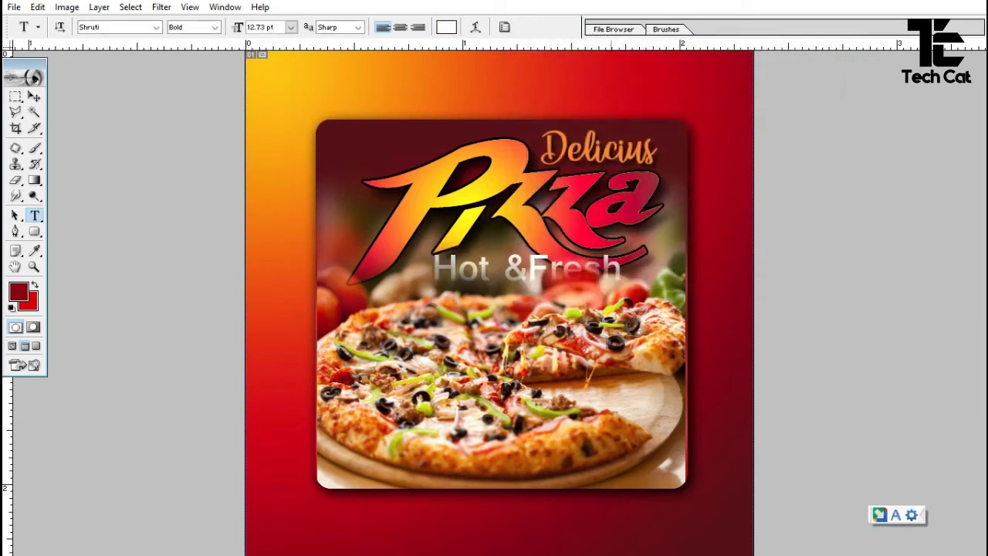
- Bring the "Hot &Fresh" text layer in front of the pizza photo and place it below the Pizza lettering
key("v")
left_click_drag(534, 287, 451, 327)
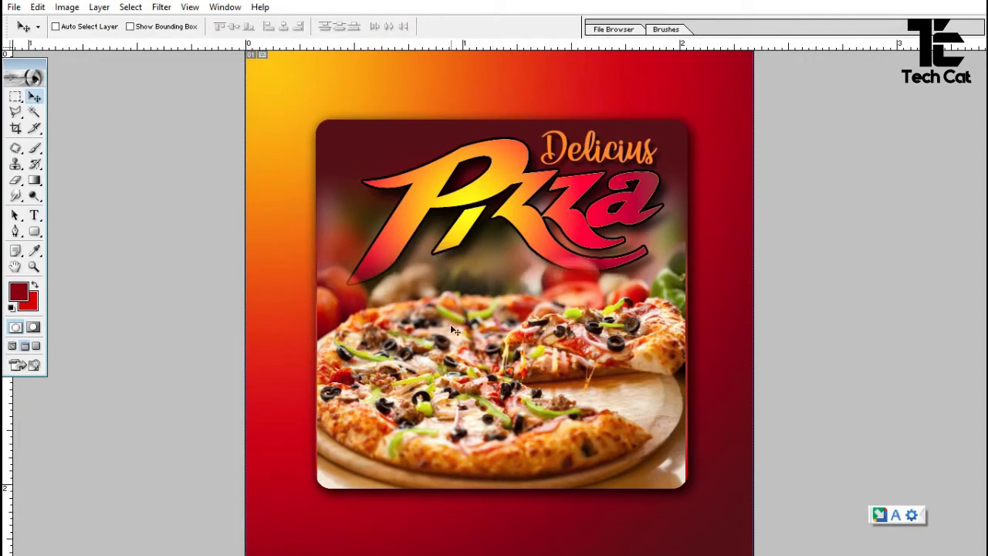
key("ctrl+bracketright")
left_click_drag(461, 314, 508, 284)
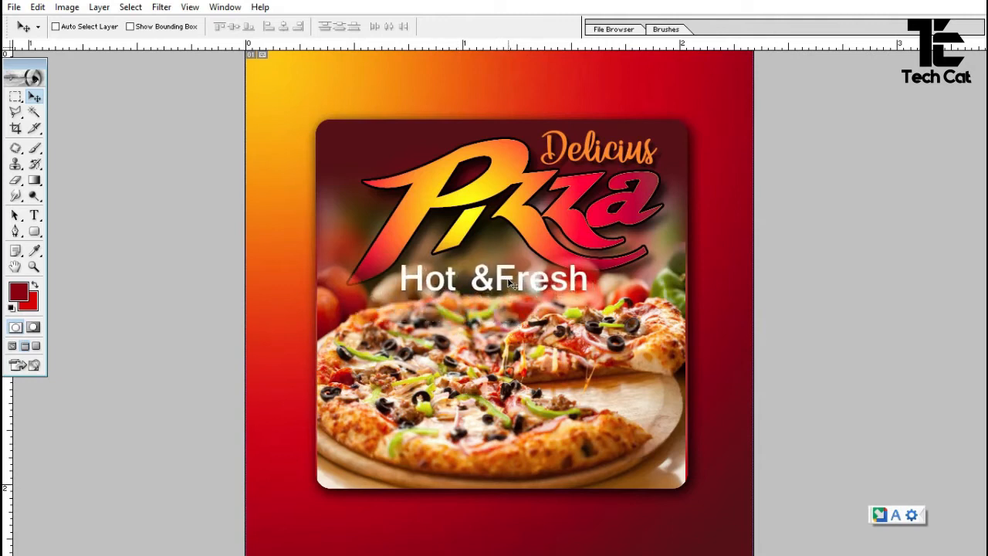
- Insert a space after the ampersand so the text reads "Hot & Fresh"
key("t")
left_click(495, 280)
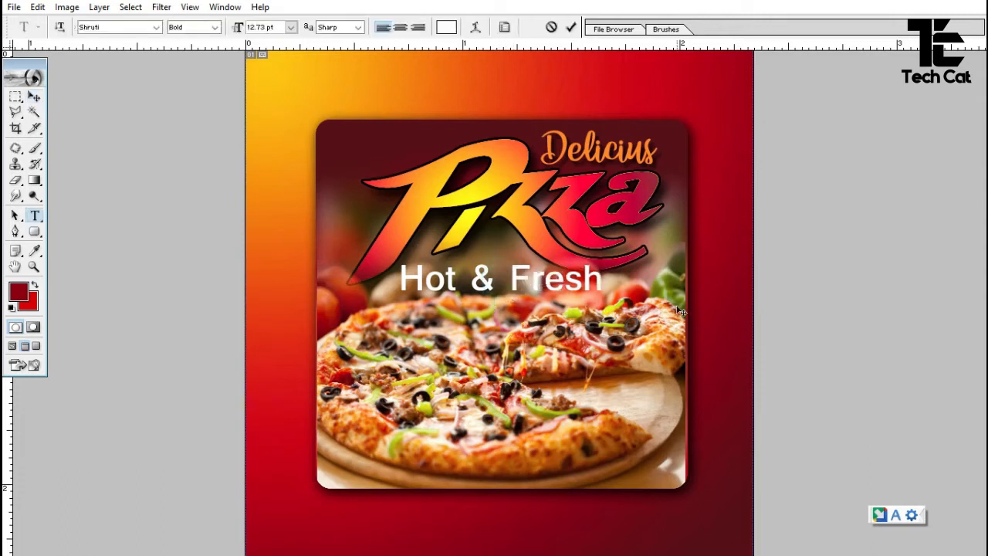
left_click(570, 27)
key("v")
right_click(539, 292)
left_click(561, 293)
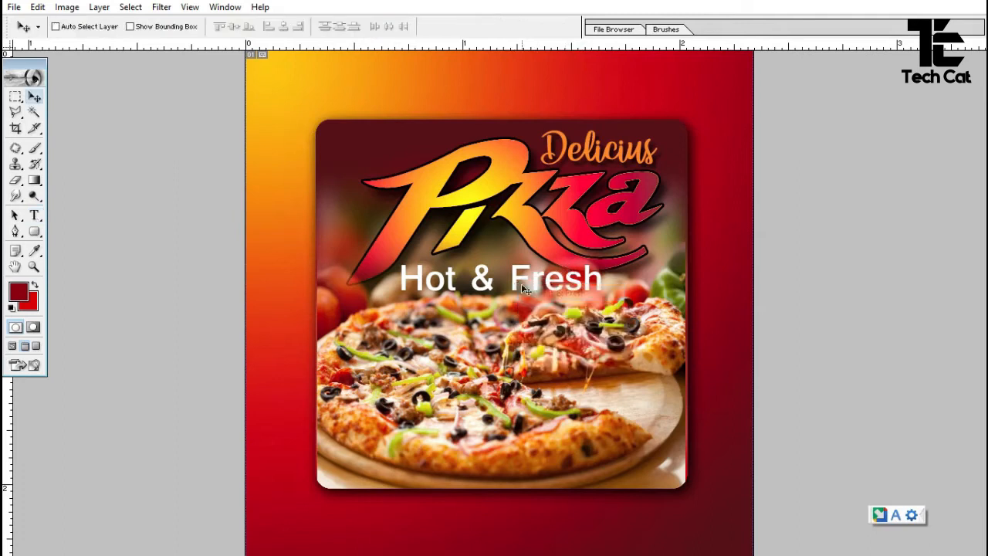
- Change the font of the whole "Hot & Fresh" text to Futura XBlkCn BT
key("t")
left_click_drag(395, 275, 622, 288)
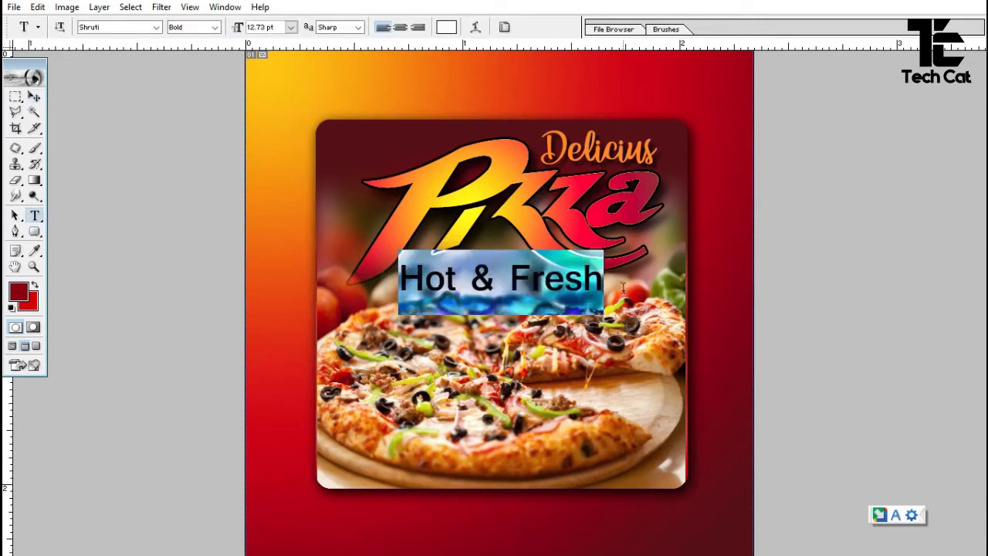
left_click(129, 27)
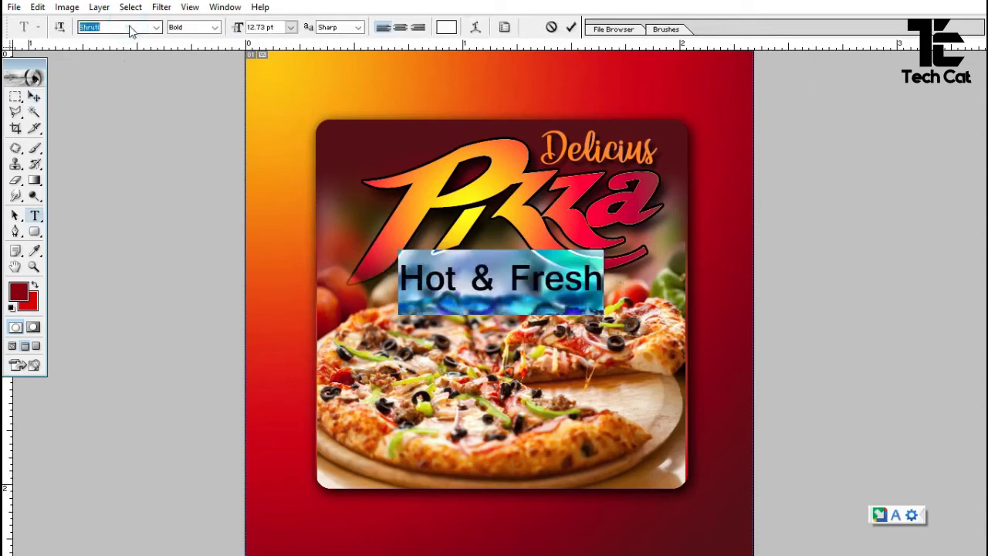
left_click(156, 27)
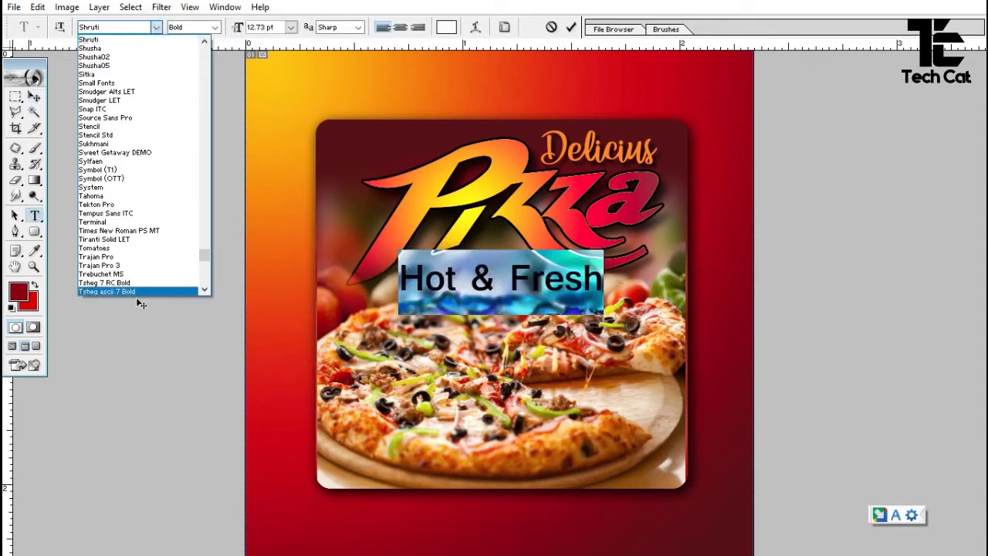
scroll(145, 255, "up", 7)
scroll(145, 254, "up", 20)
scroll(147, 253, "up", 20)
scroll(146, 254, "up", 20)
scroll(146, 254, "up", 20)
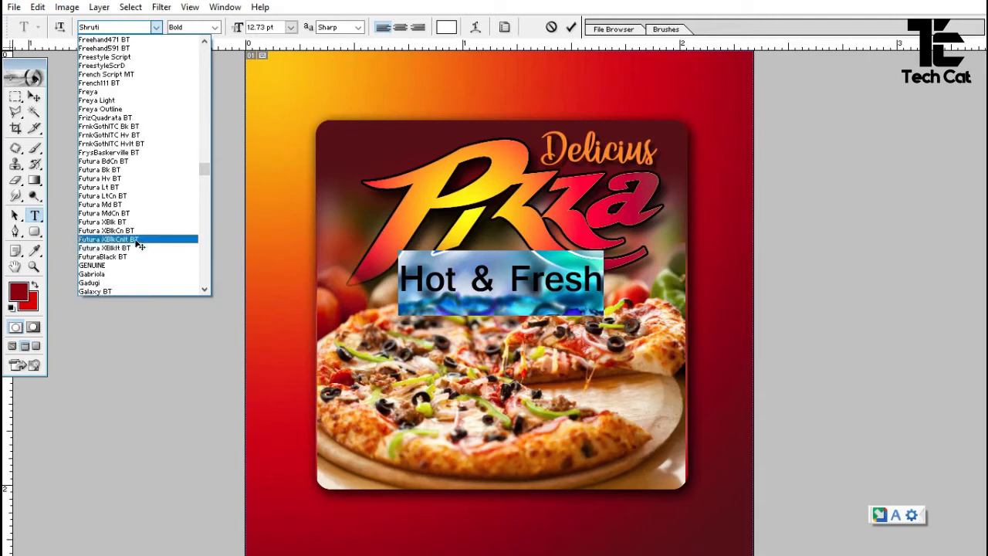
left_click(114, 170)
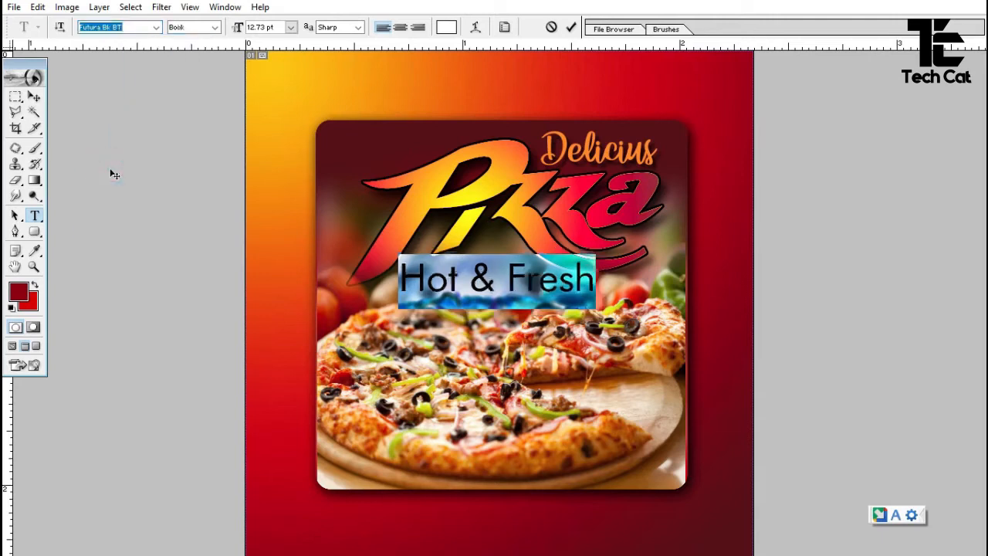
left_click(128, 27)
key("Down")
key("Down")
key("Down")
key("Down")
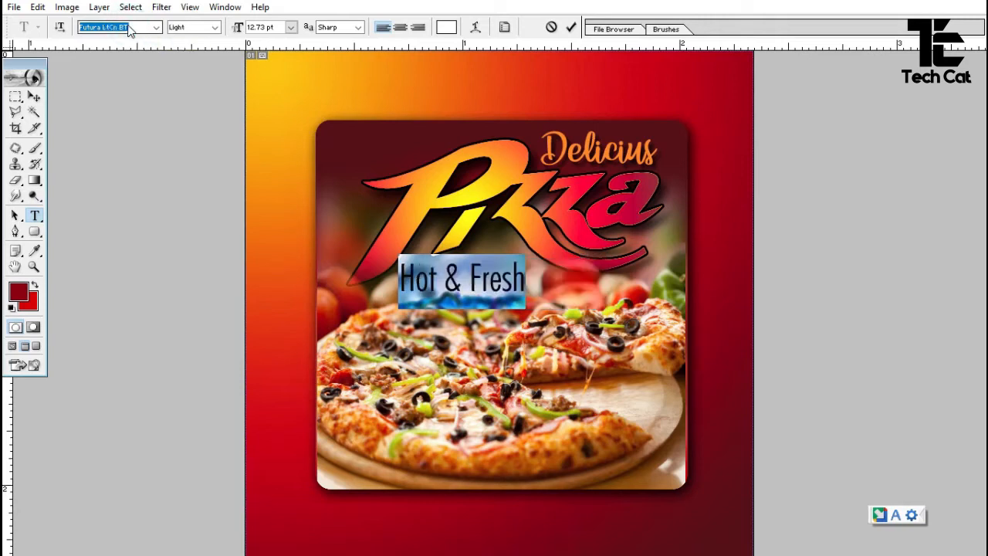
key("Down")
key("Down")
key("Down")
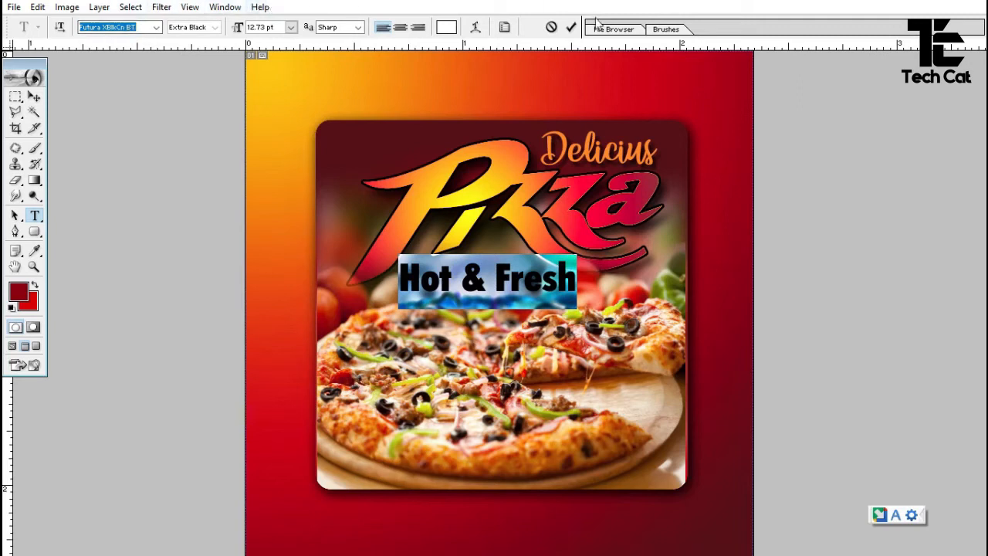
left_click(572, 27)
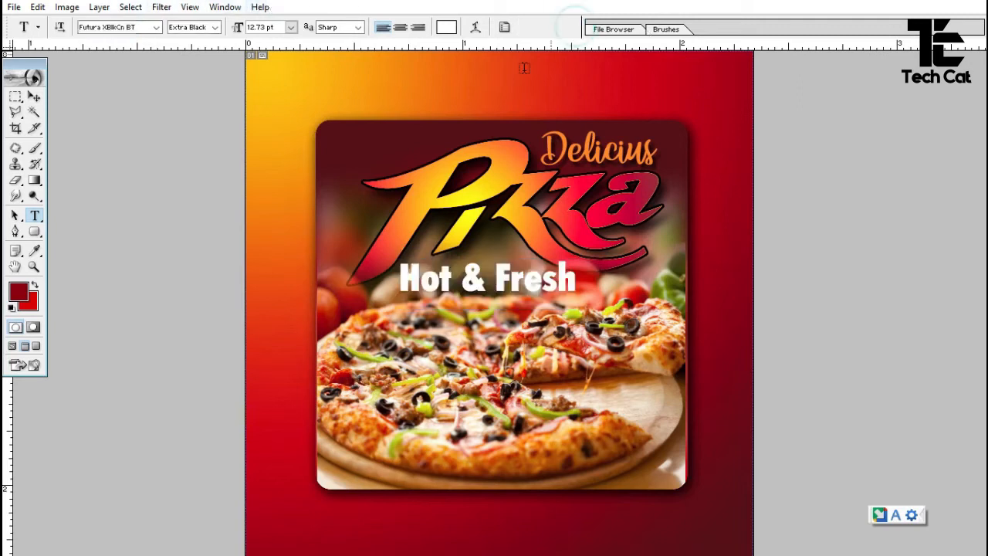
- Move the "Hot & Fresh" text up against the Pizza lettering and give it a 1 px black outside stroke
left_click(34, 96)
mouse_move(498, 292)
left_mouse_down()
mouse_move(487, 295)
mouse_move(483, 283)
left_mouse_up()
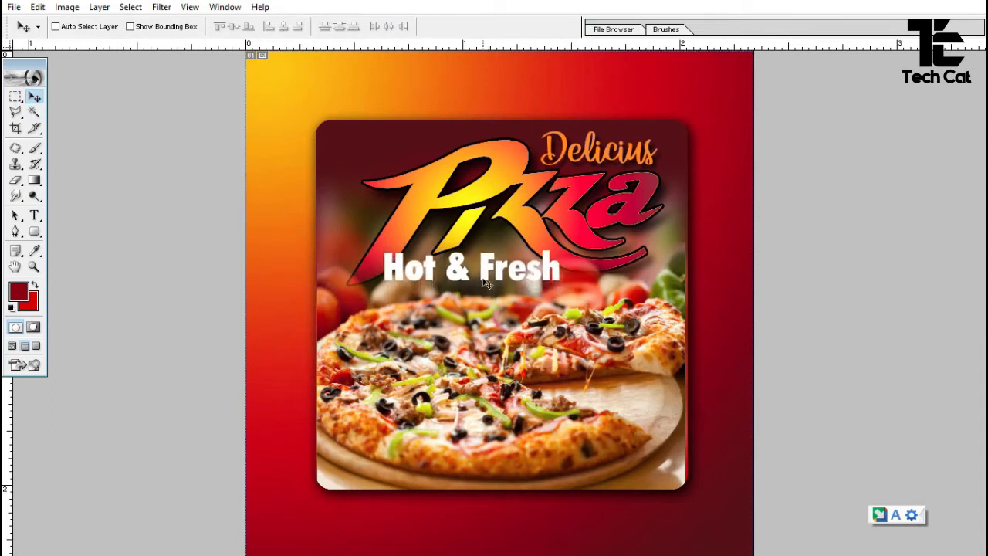
key("alt+l")
key("y")
key("n")
left_click_drag(337, 208, 770, 207)
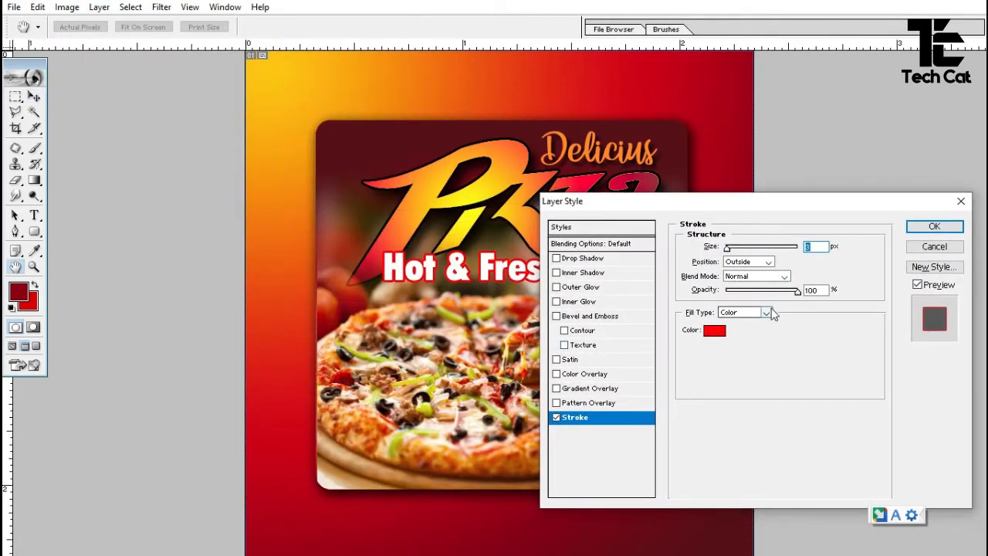
scroll(821, 248, "down", 2)
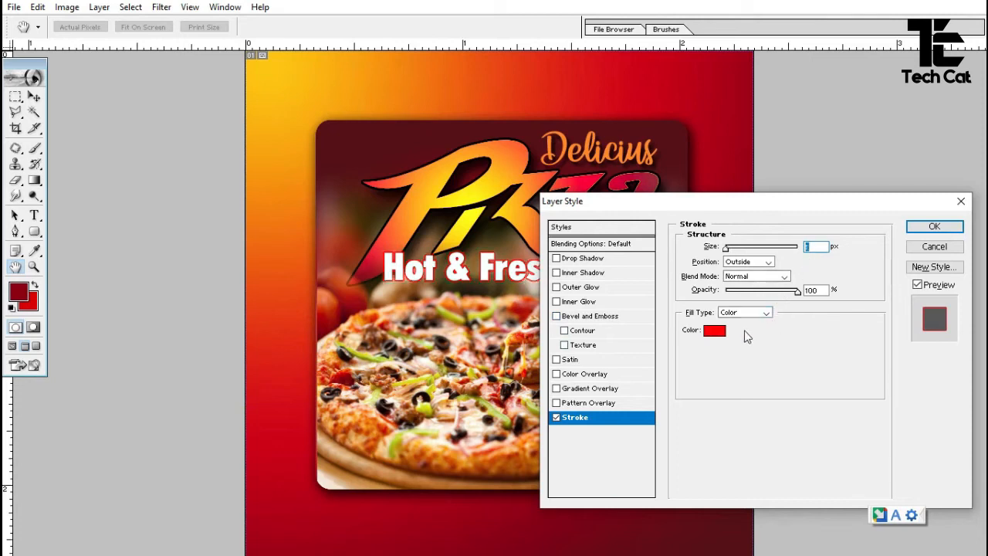
left_click(716, 332)
left_click_drag(659, 225, 417, 306)
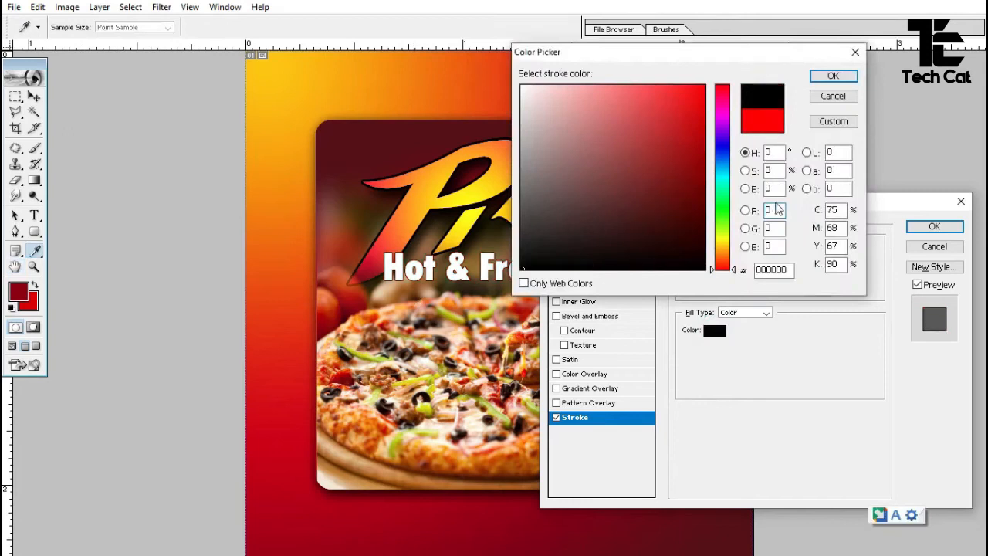
left_click(833, 75)
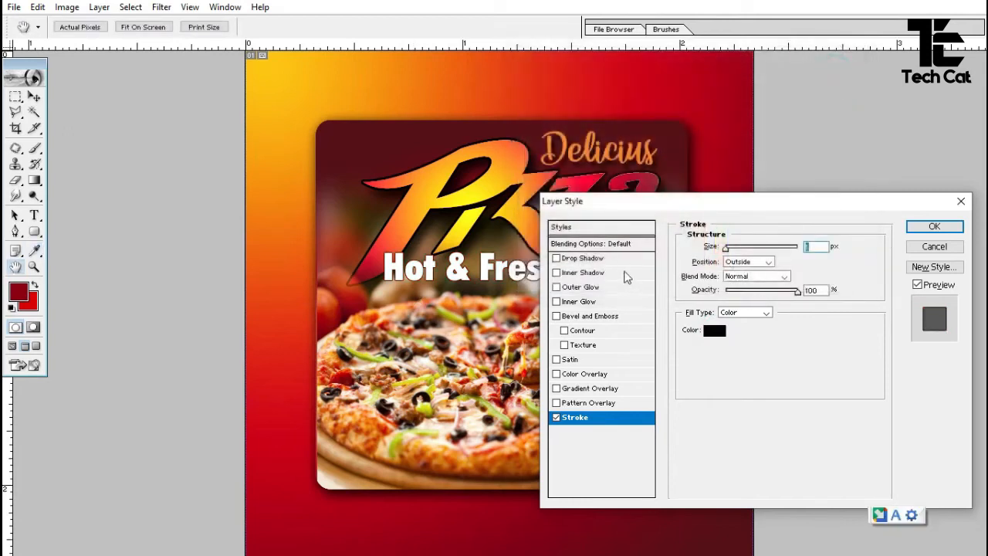
- Add a drop shadow with 7 px distance to the "Hot & Fresh" text
left_click(617, 258)
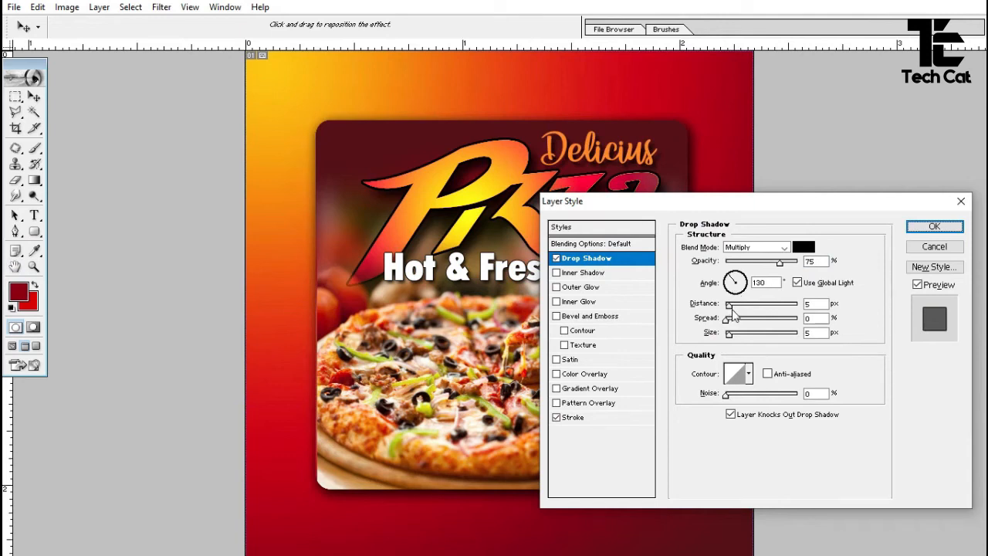
left_click_drag(730, 304, 732, 305)
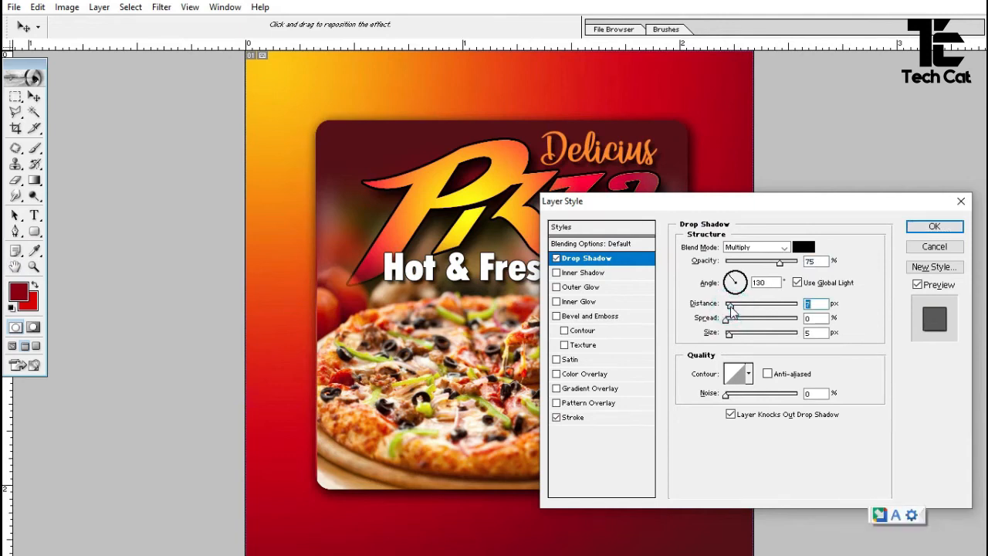
left_click(928, 229)
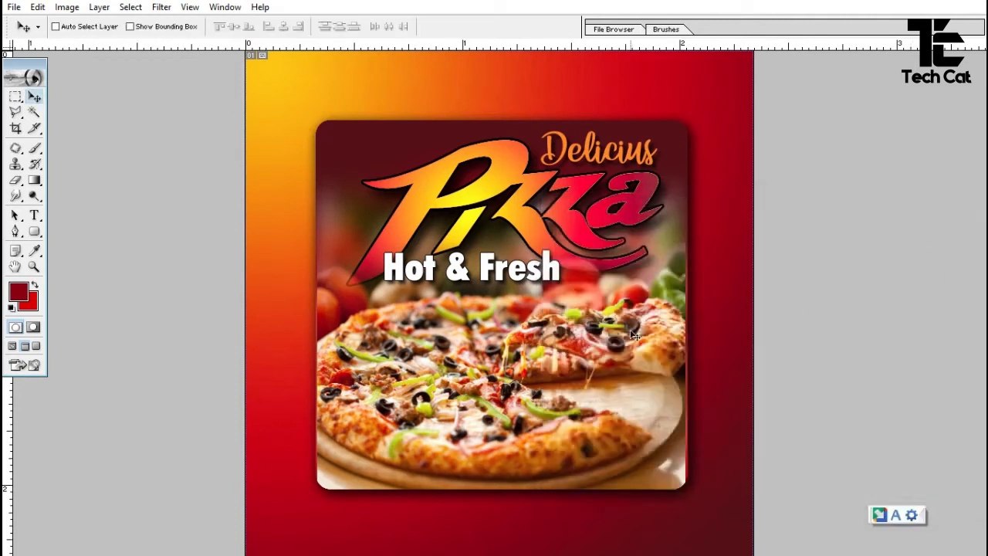
- Scale down the "Hot & Fresh" text proportionally around its centre and move it slightly lower beneath the Pizza lettering
key("ctrl+t")
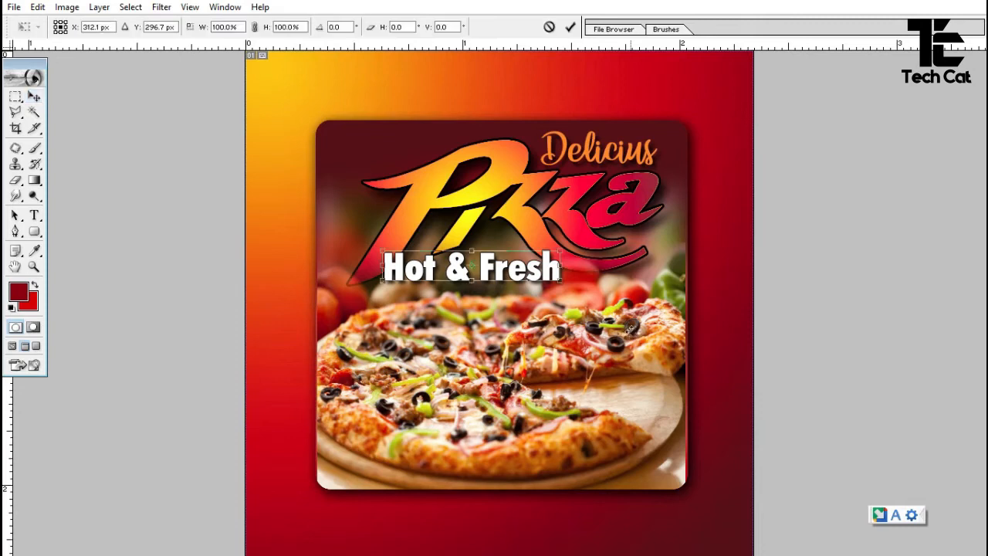
left_click_drag(382, 251, 402, 265)
key("Return")
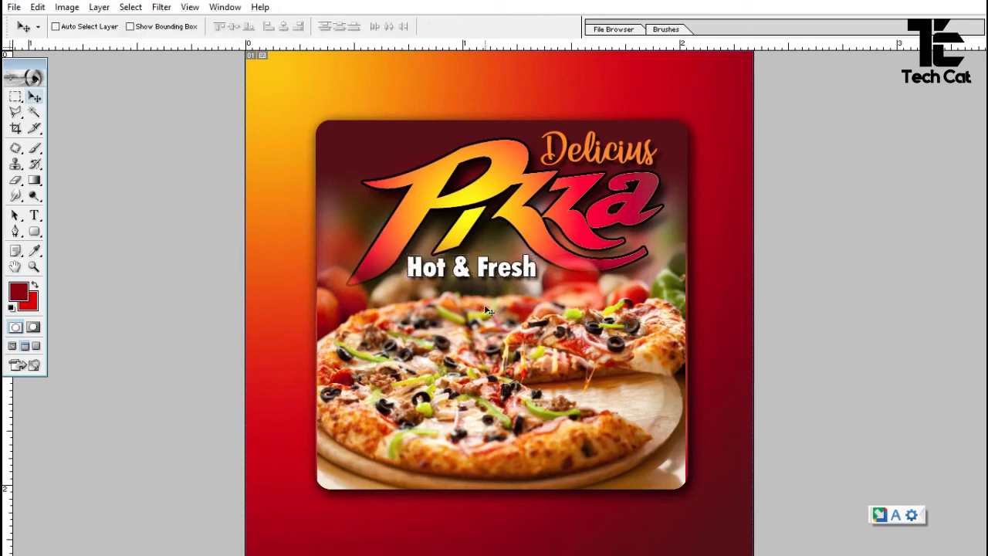
left_click_drag(506, 277, 506, 285)
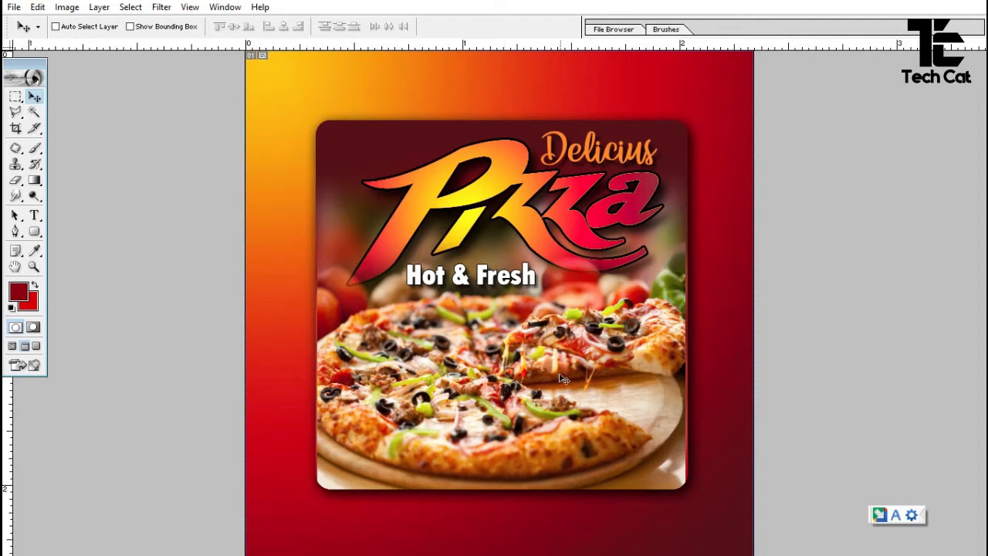
- Open the PIZZA IMAGE file from the PSD folder
key("f")
key("f")
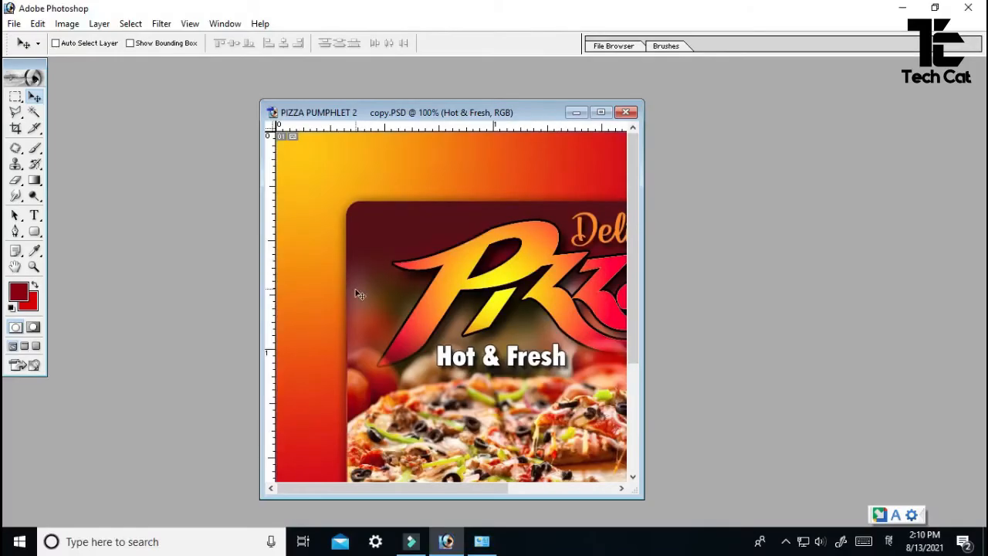
double_click(198, 419)
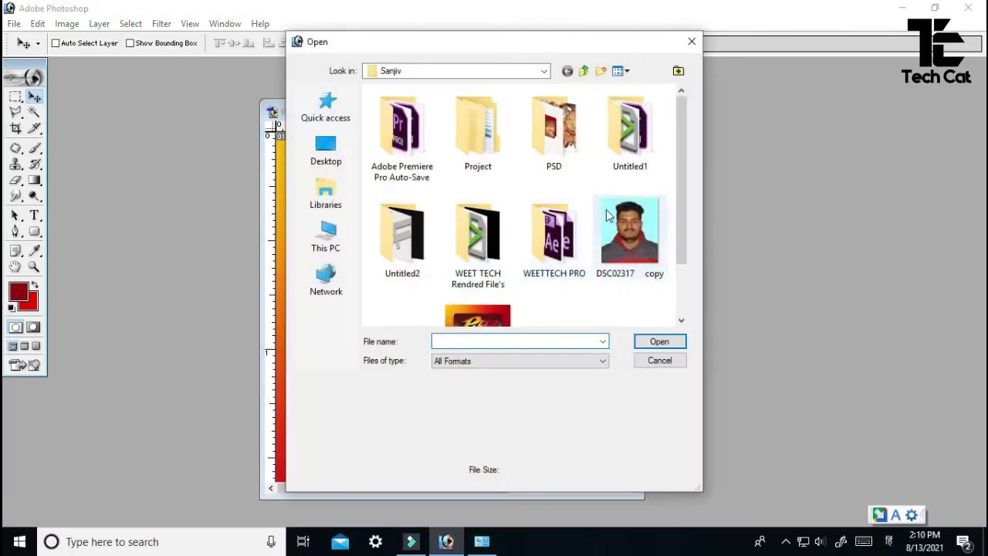
double_click(553, 127)
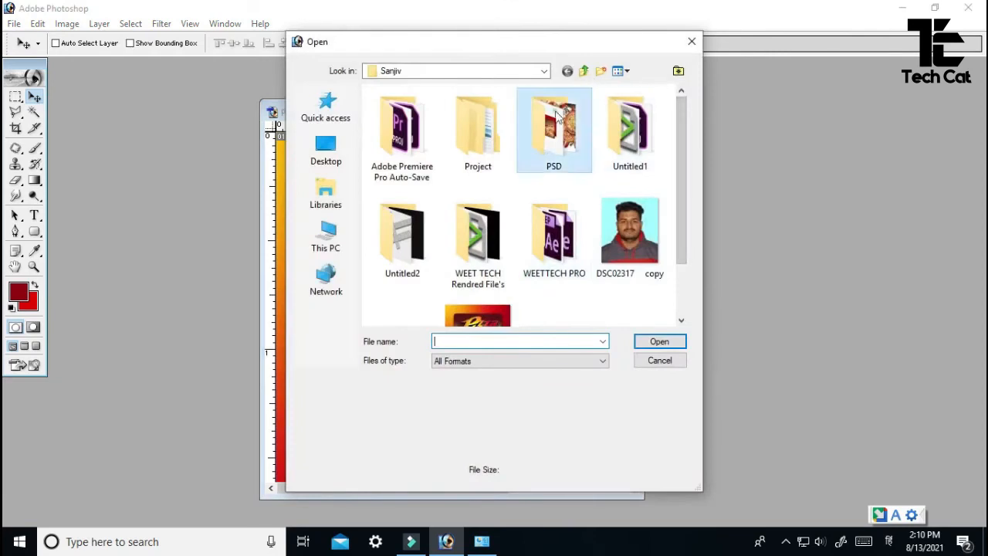
left_click_drag(687, 120, 685, 266)
left_click(478, 253)
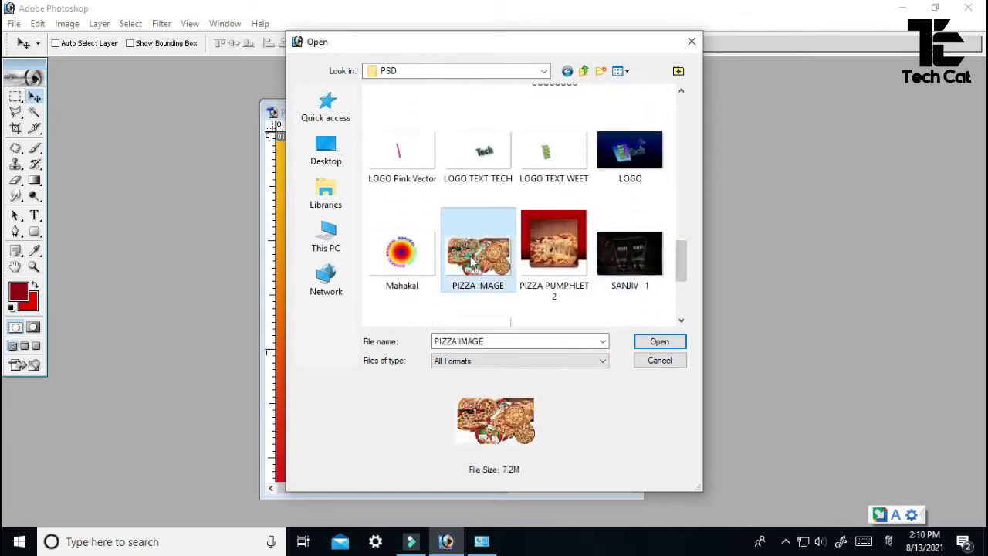
left_click(665, 343)
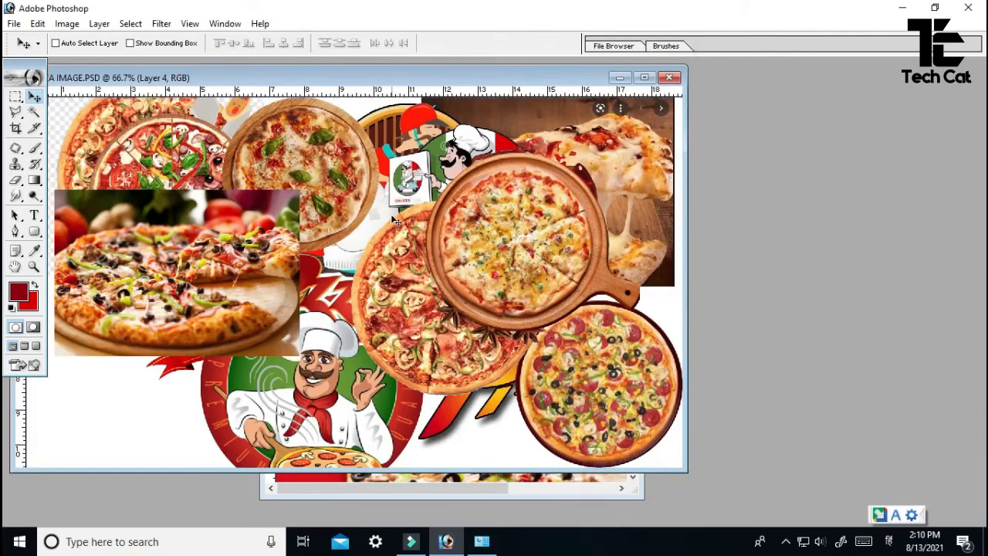
- Copy the round striped badge with the golden rim from PIZZA IMAGE into the pamphlet, over the photo box's lower-right corner
right_click(384, 127)
left_click(392, 131)
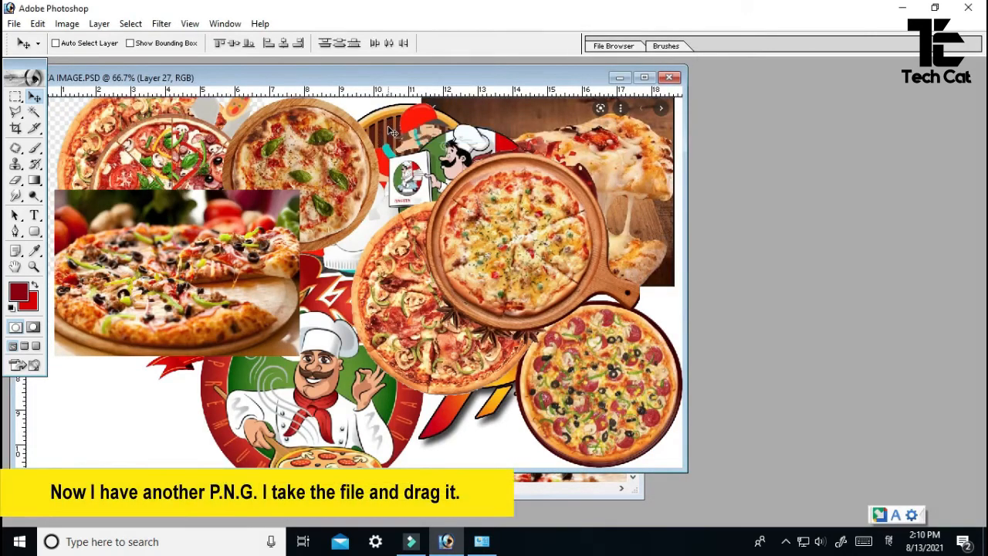
left_click_drag(388, 128, 330, 120)
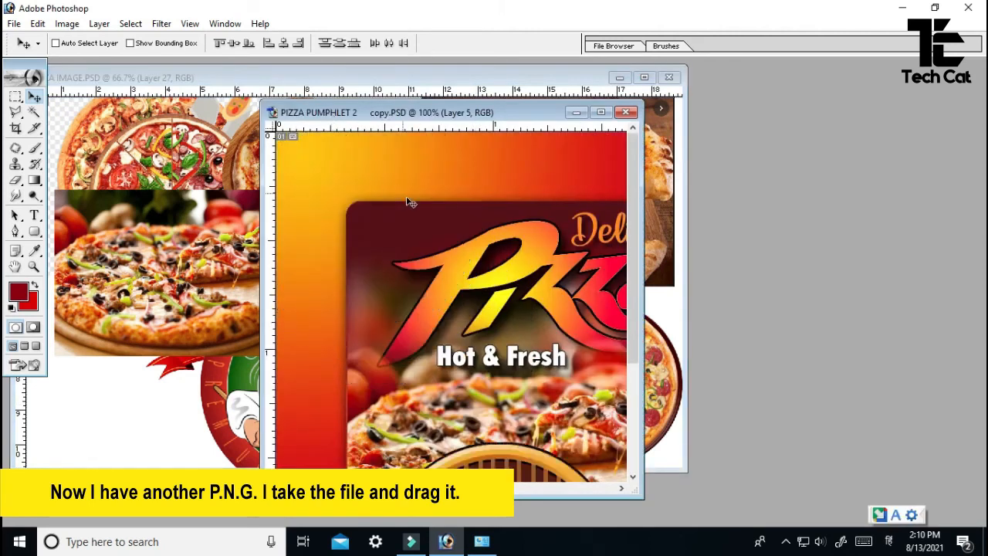
left_click_drag(489, 466, 427, 234)
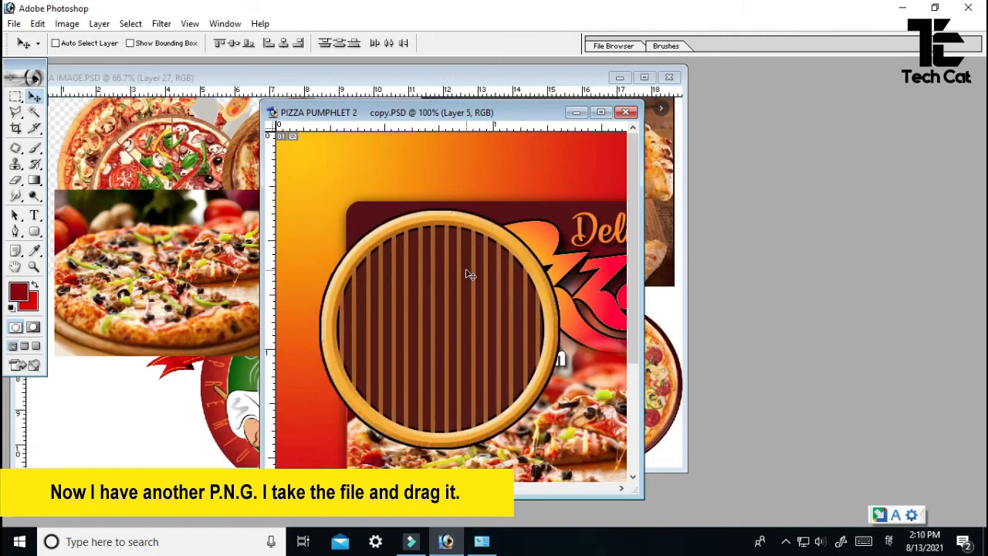
key("f")
left_click_drag(414, 250, 634, 410)
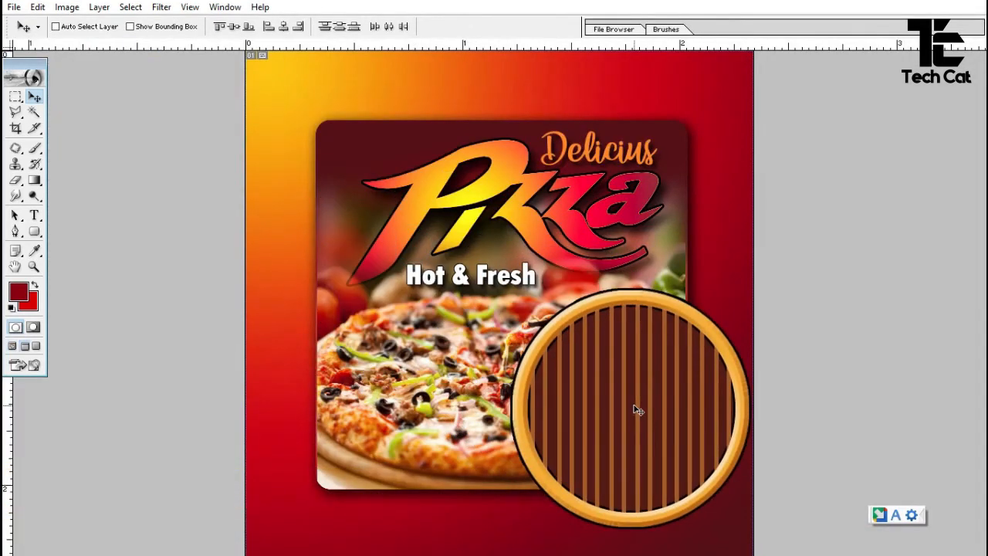
- Scale the round striped badge to 42.5% and place it across the right edge of the photo box
key("ctrl+t")
left_click_drag(520, 292, 584, 360)
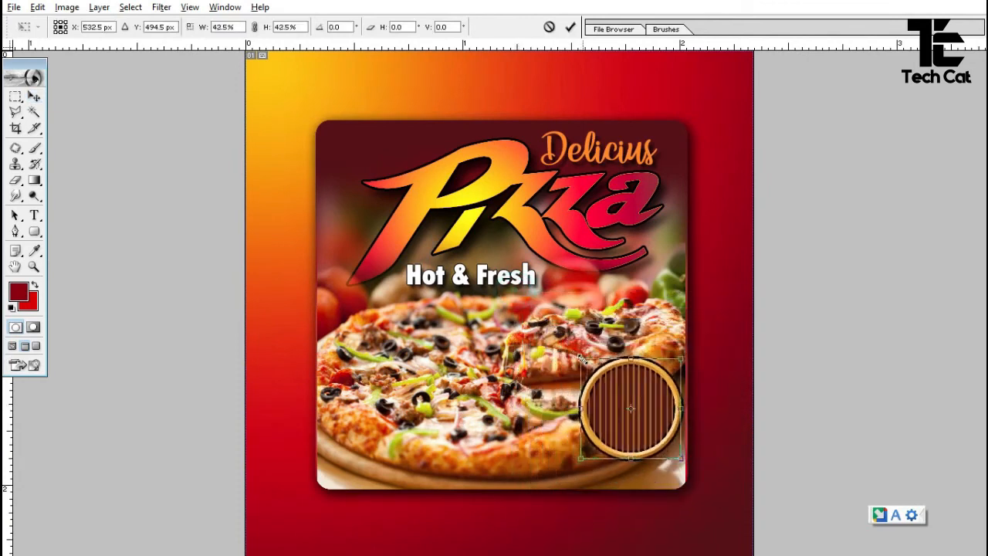
left_click_drag(648, 428, 702, 391)
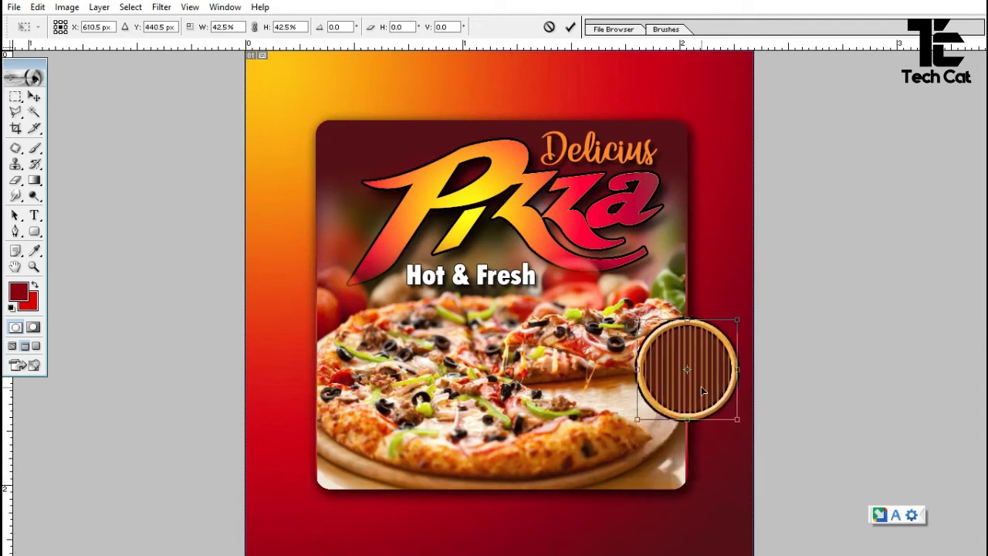
key("Return")
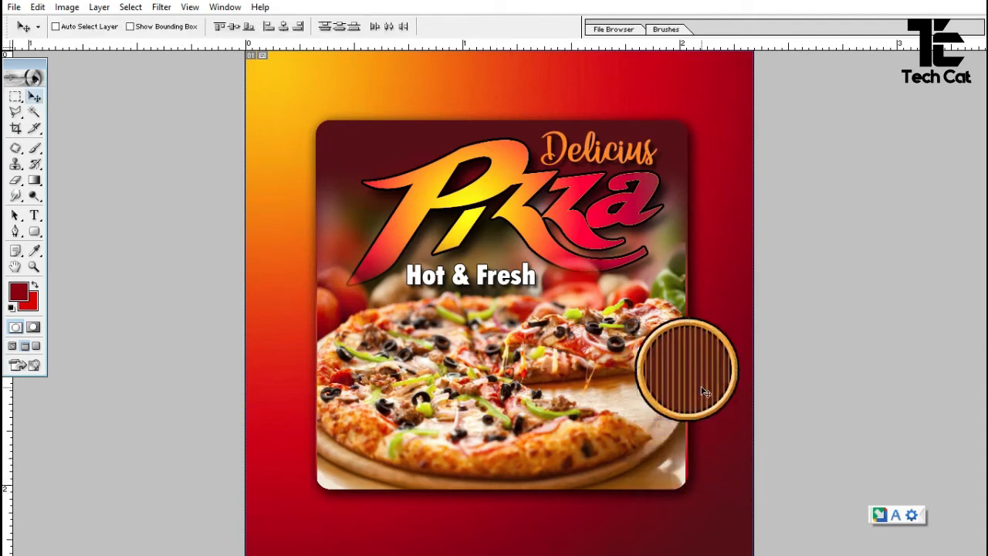
- Duplicate the "Hot & Fresh" text and place the copy lower down over the pizza photo
right_click(445, 279)
left_click(459, 283)
left_click_drag(451, 286, 462, 394)
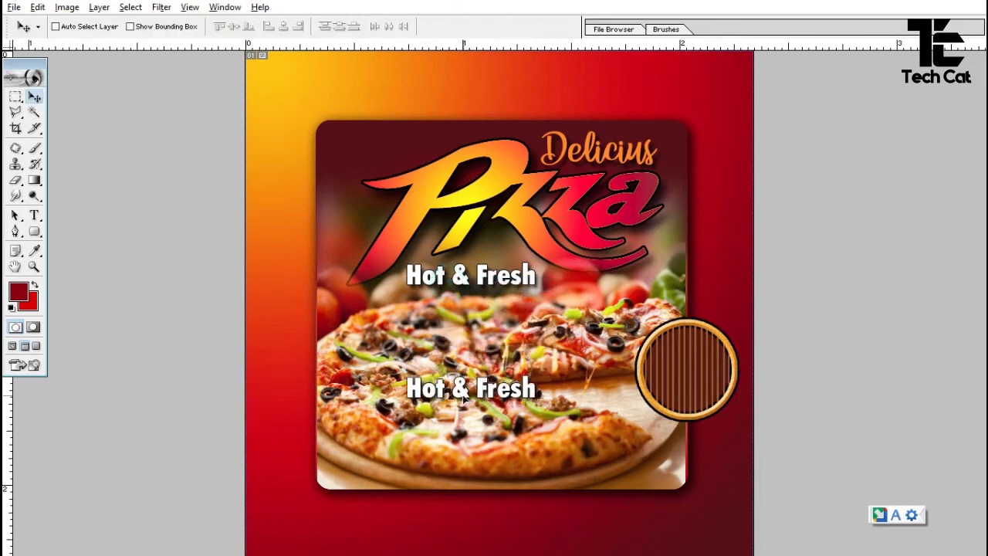
- Replace the copied text with "FREE", "Home" and "Delivery" on three separate lines
key("t")
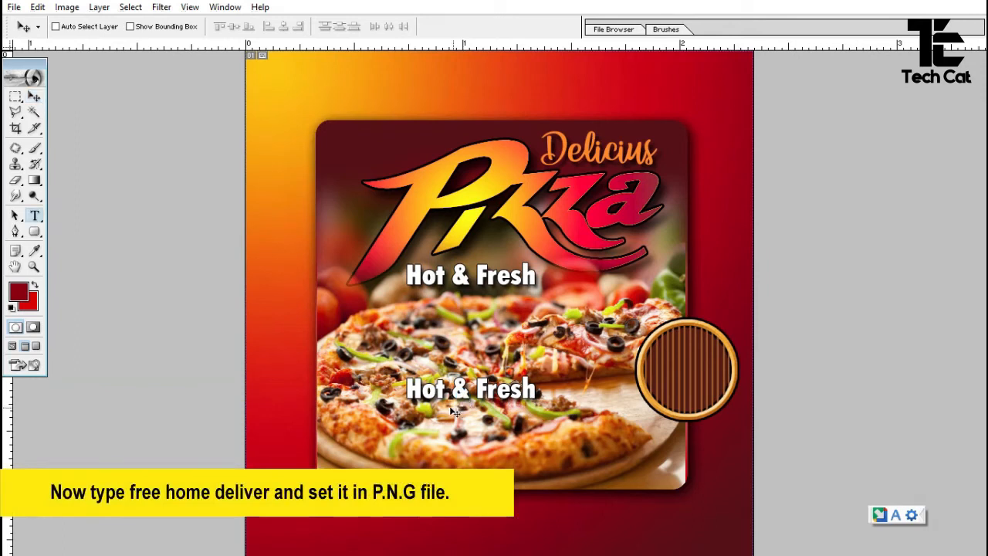
left_click_drag(406, 389, 255, 364)
left_click(538, 395)
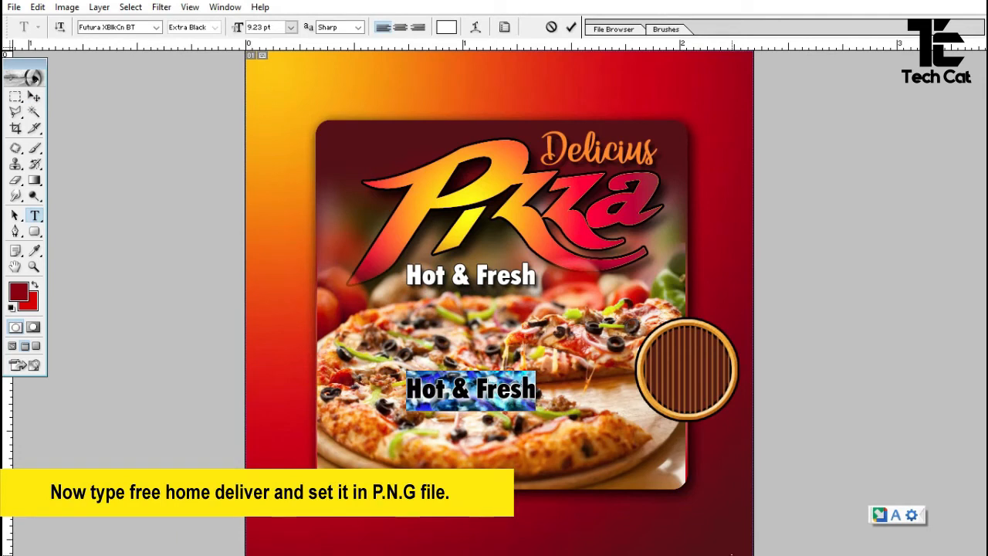
type("FREE")
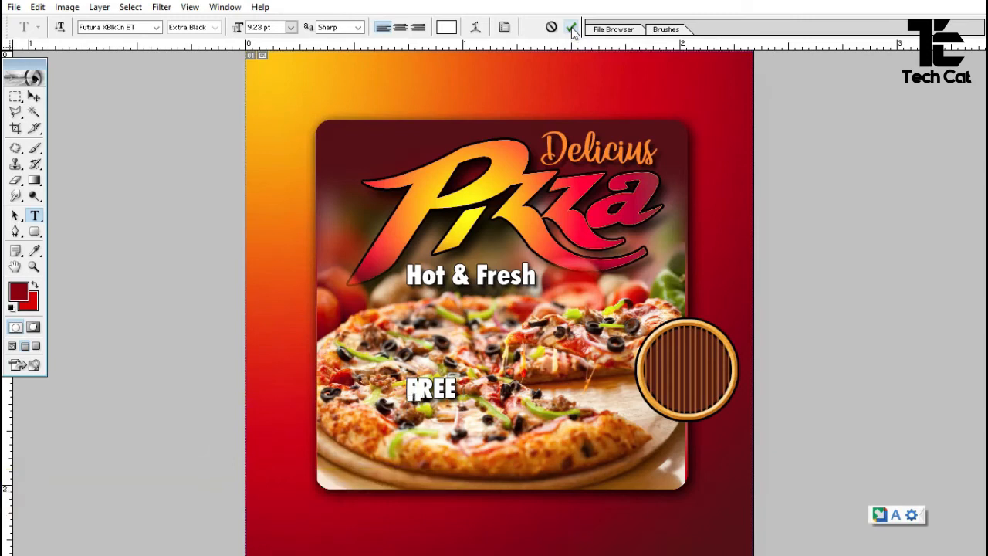
key("shift+Right")
key("shift+Right")
key("shift+Right")
key("shift+Right")
type("Home")
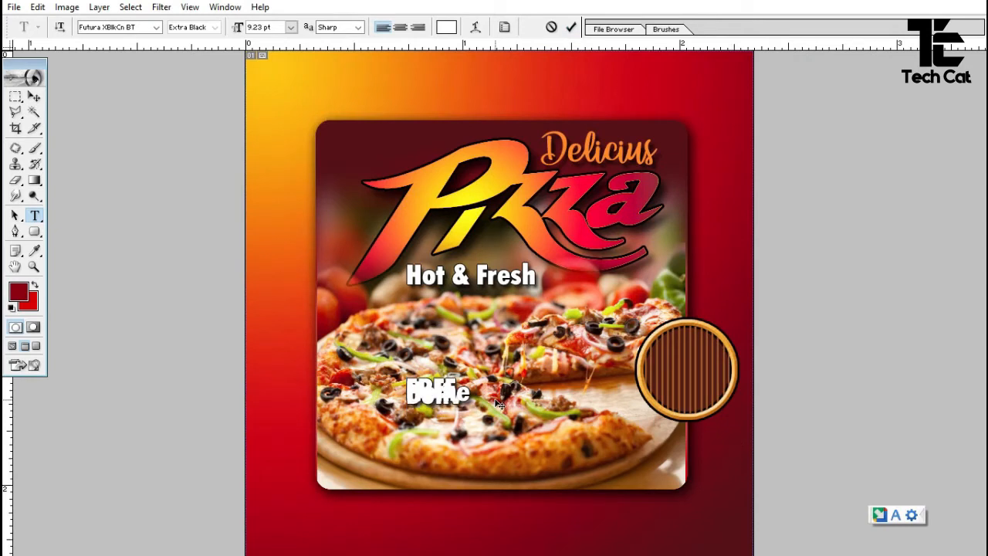
type("ry")
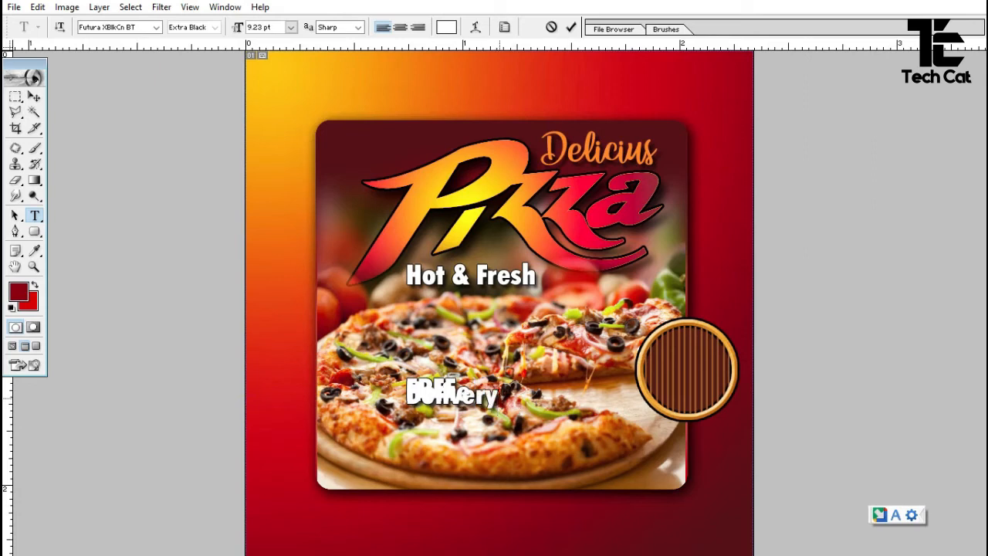
- Set the leading of the whole "FREE Home Delivery" text to 8 pt and centre-align its lines
left_click_drag(463, 398, 406, 377)
left_click(571, 29)
left_click_drag(407, 378, 447, 422)
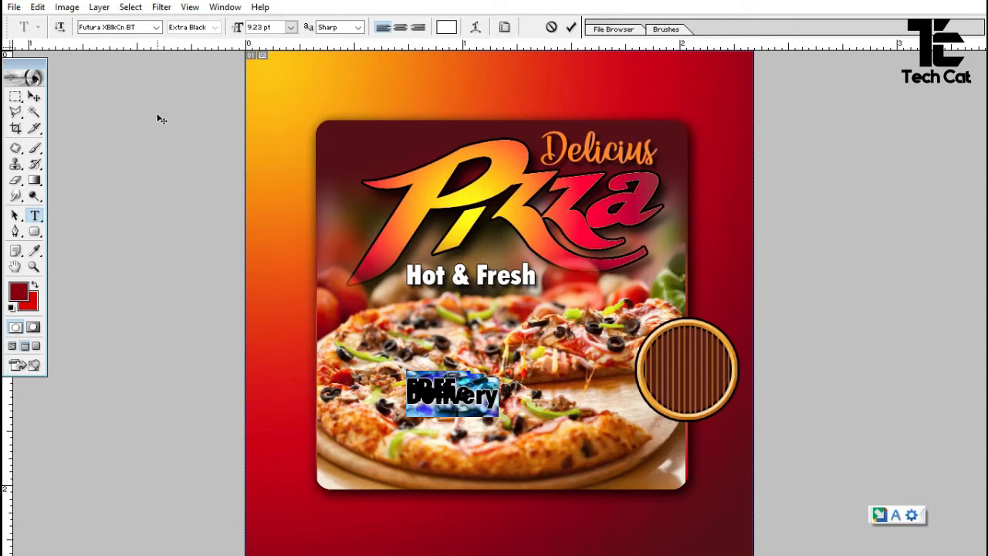
left_click(505, 28)
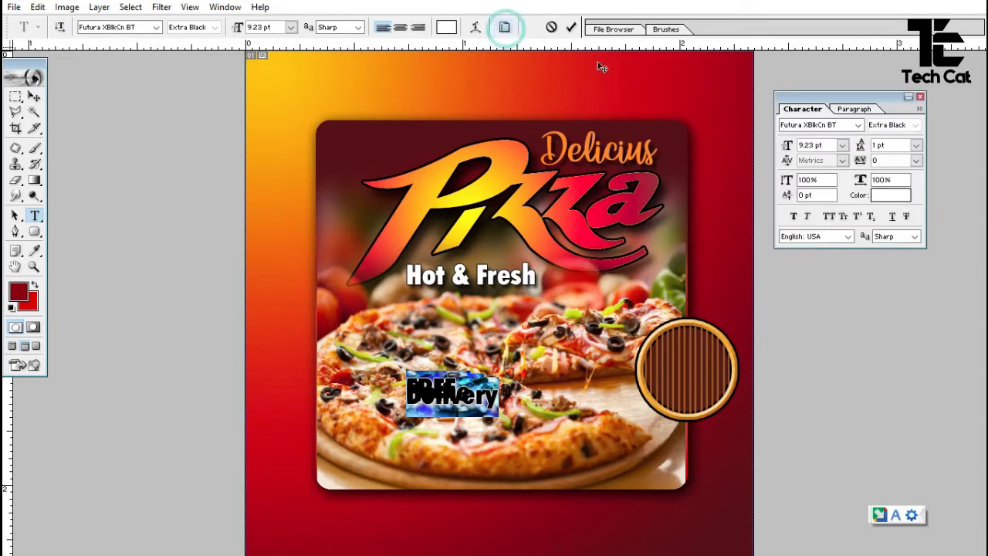
left_click(895, 147)
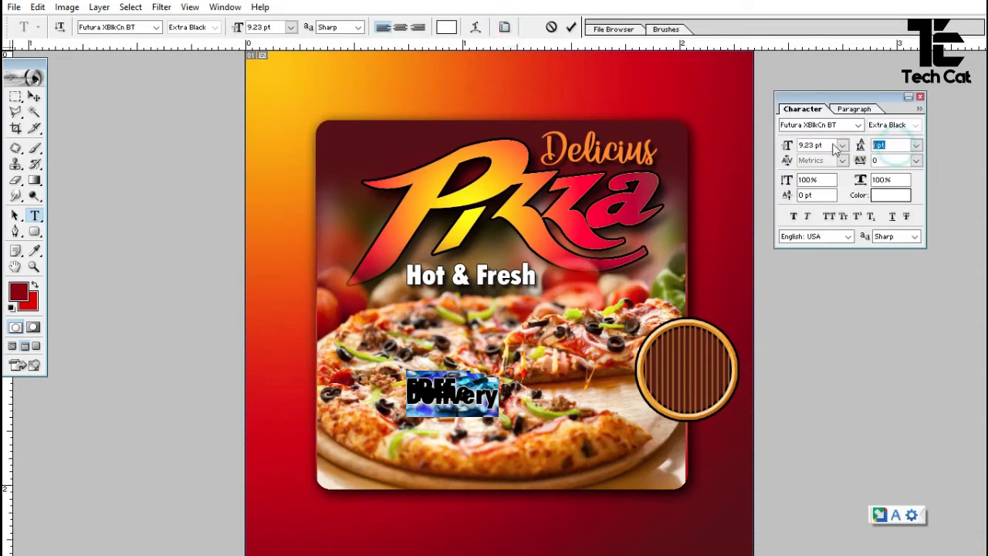
key("Up")
key("Up")
key("Up")
key("Up")
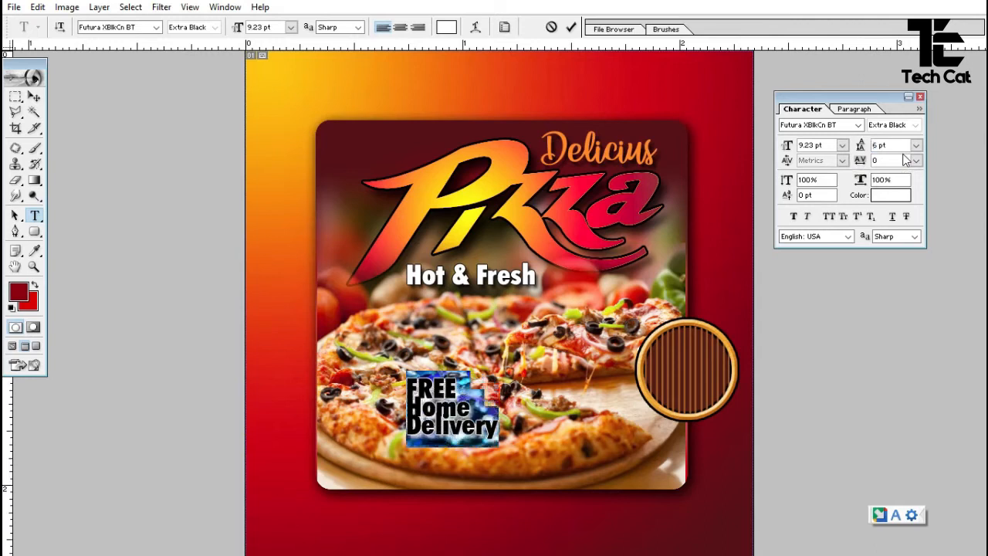
key("Up")
key("Up")
key("Up")
key("Up")
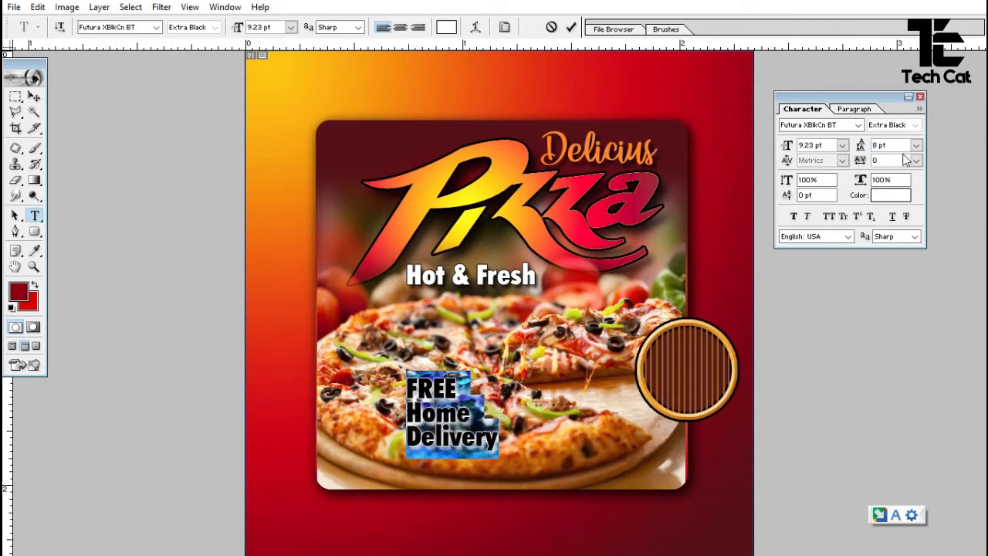
left_click(402, 28)
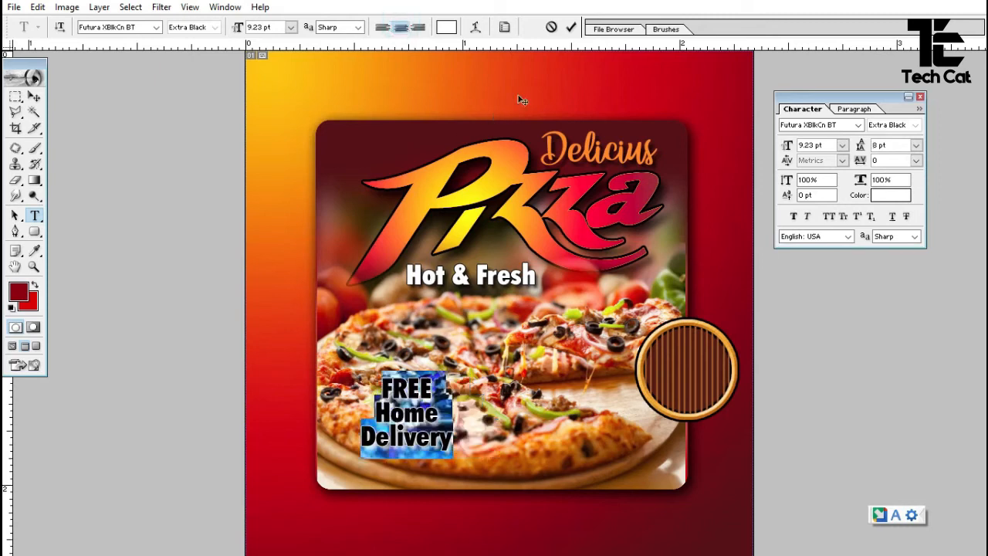
left_click(572, 27)
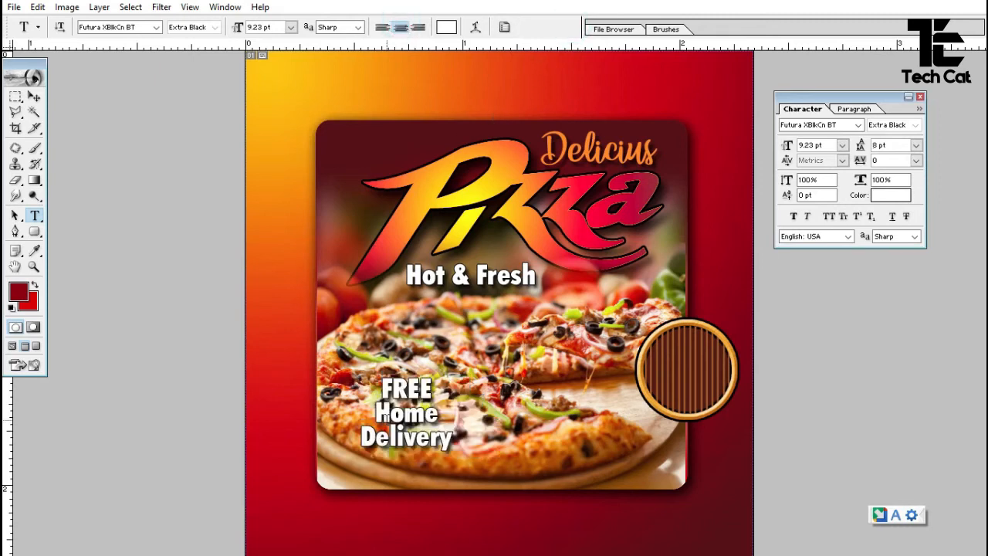
- Set the font size of the "Home Delivery" lines to 6.23 pt
left_click_drag(376, 413, 457, 451)
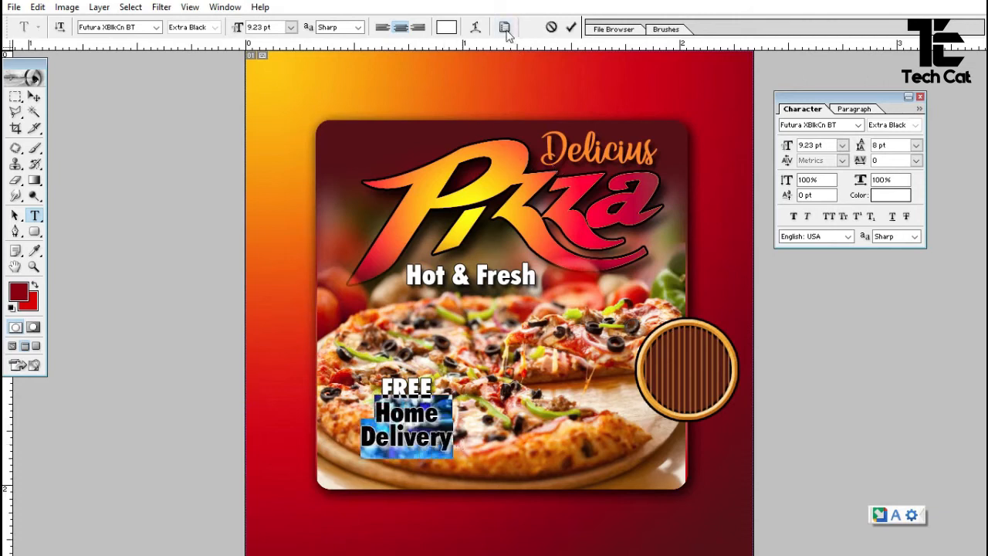
left_click(829, 149)
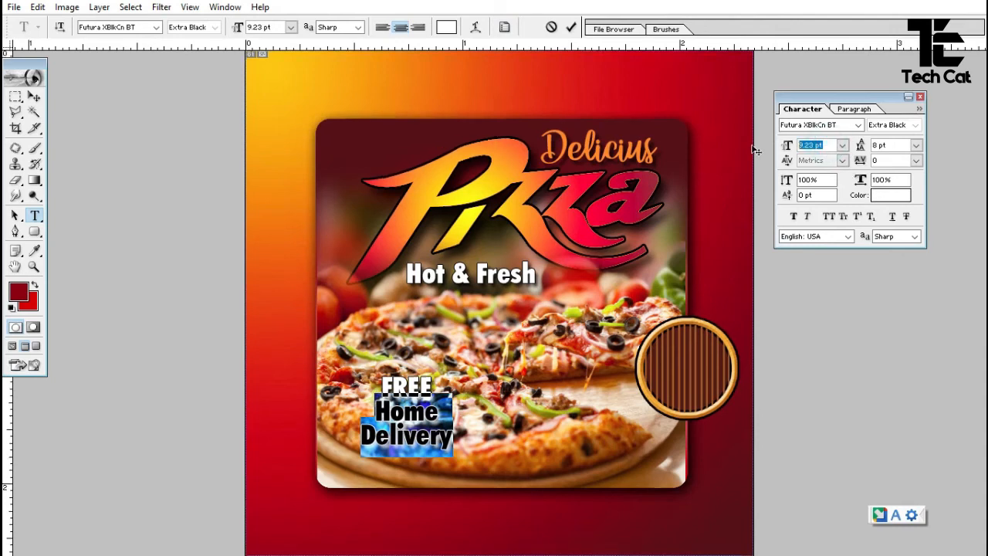
type("5.23")
key("Return")
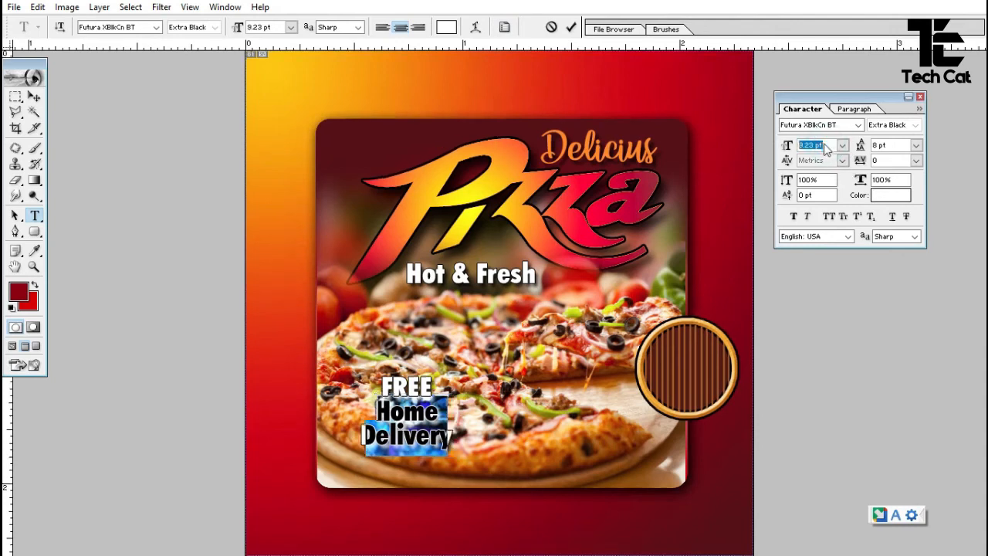
key("Up")
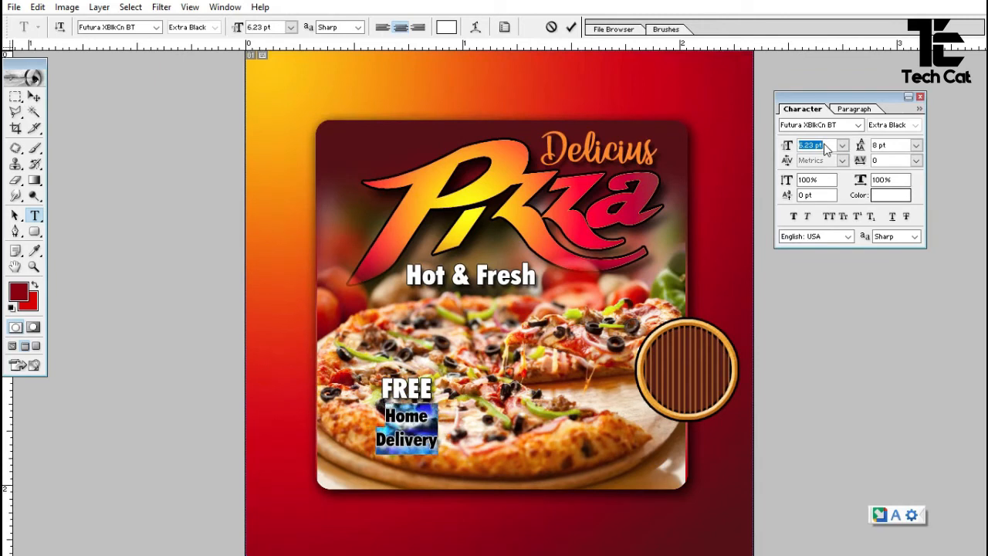
- Reduce the leading of the "Home Delivery" lines to 6 pt
key("Tab")
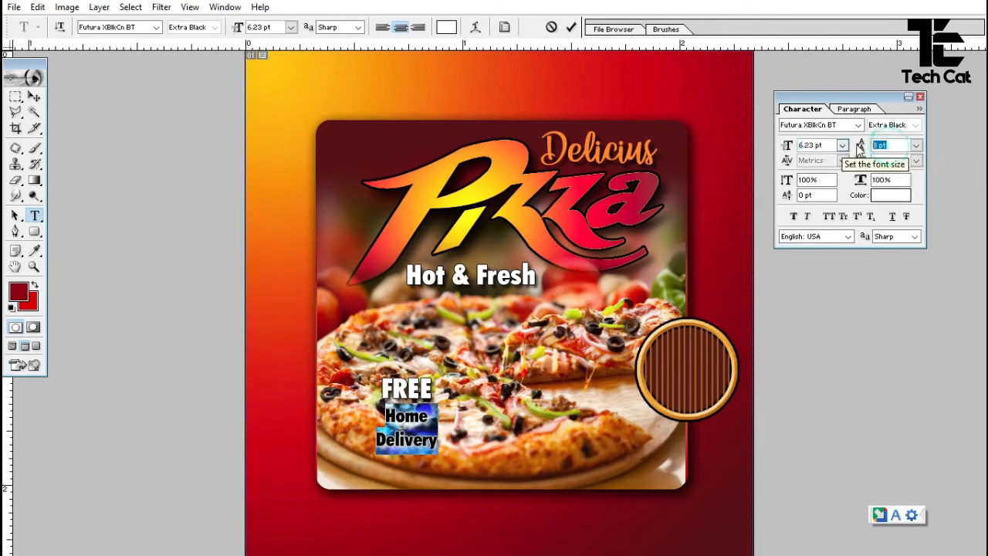
key("Down")
key("Down")
key("Down")
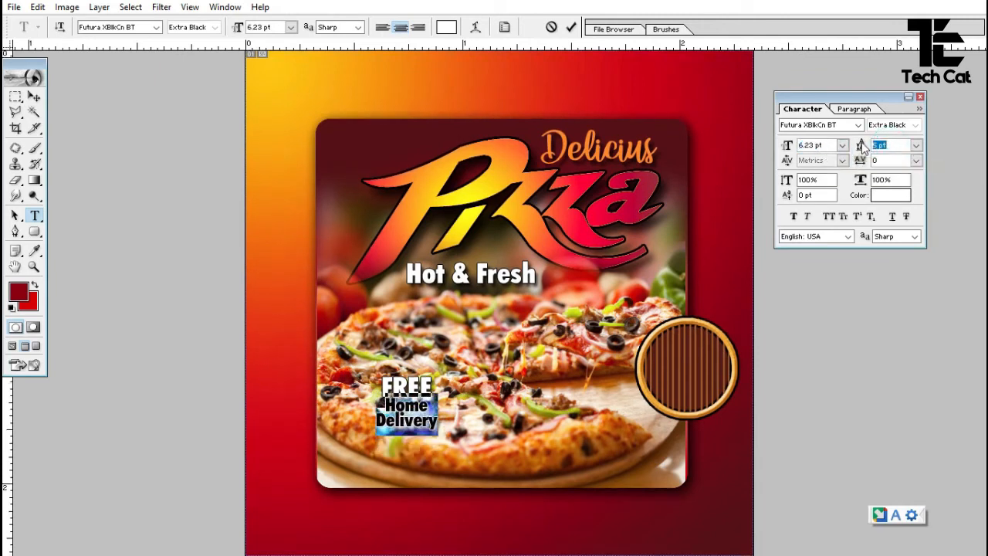
key("Up")
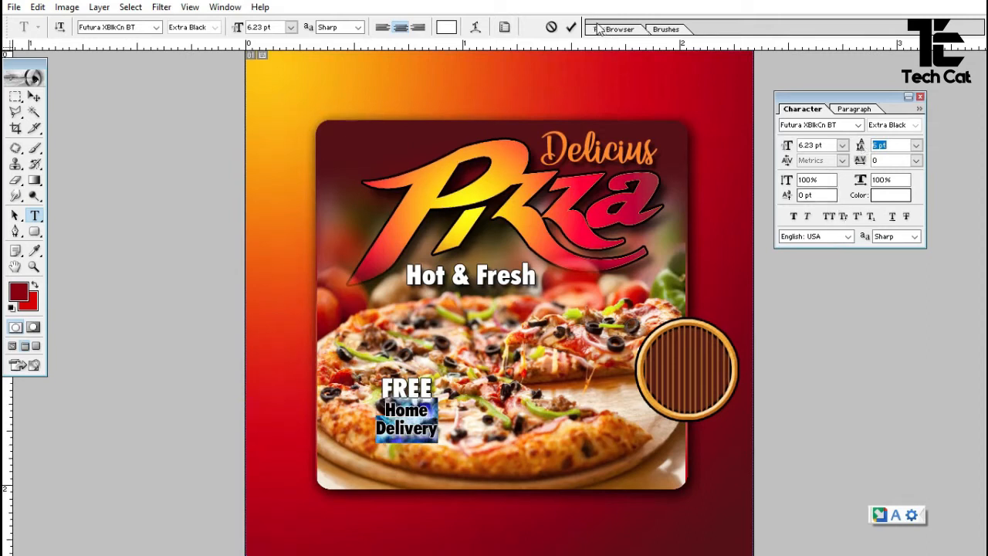
- Move the "FREE Home Delivery" text onto the round badge, bring it in front and centre it there
left_click(571, 28)
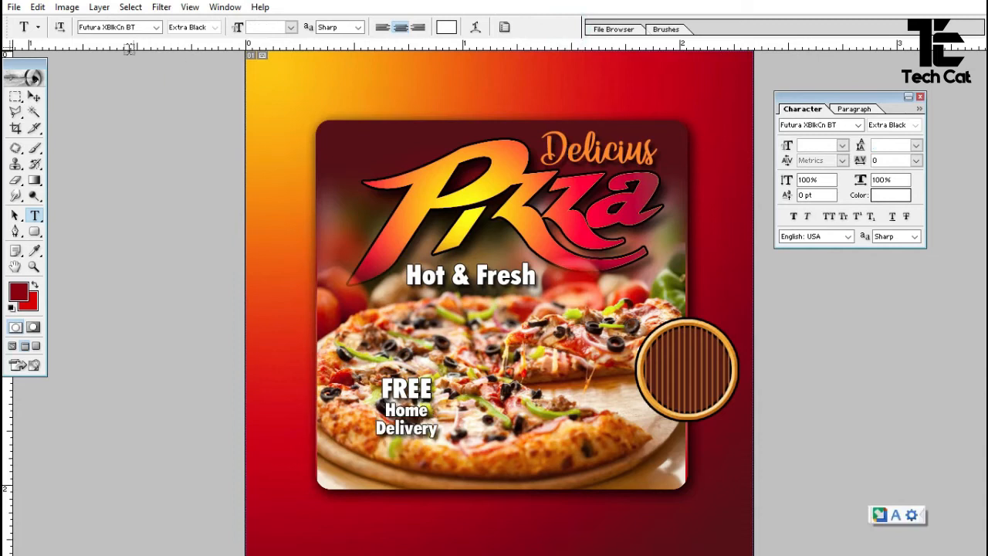
left_click(34, 97)
left_click_drag(398, 417, 671, 392)
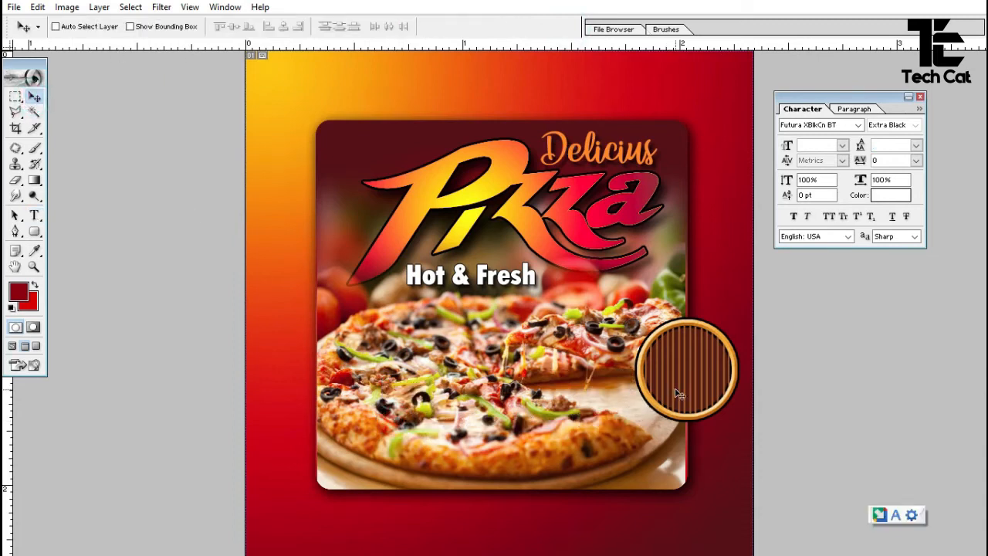
key("ctrl+bracketright")
key("ctrl+bracketright")
key("ctrl+bracketright")
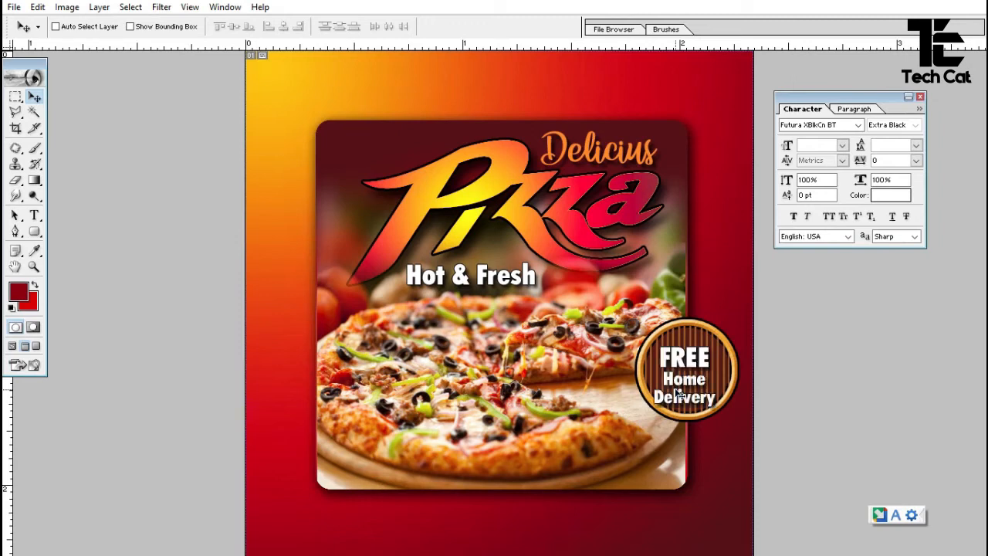
left_click_drag(679, 391, 687, 380)
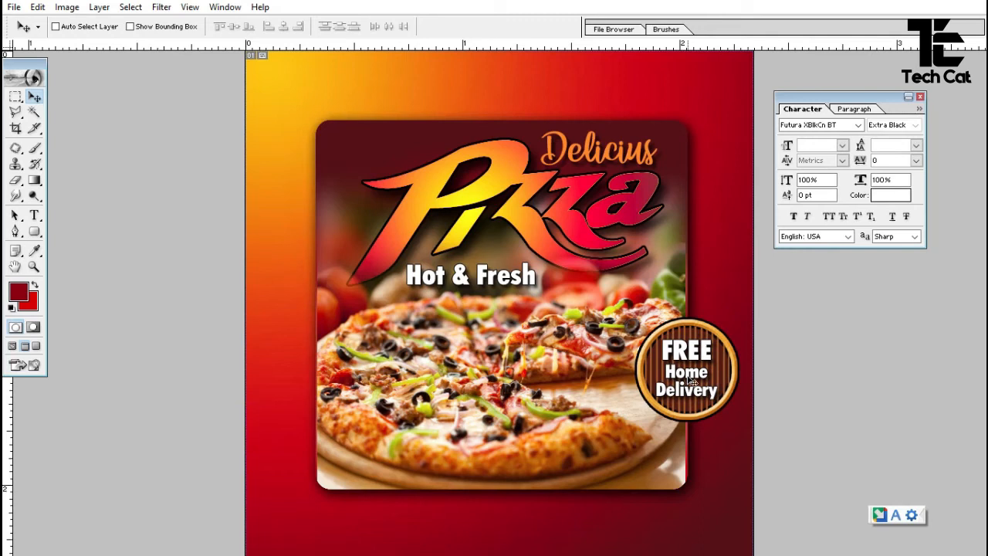
- Scale the "FREE Home Delivery" text proportionally to 80.1% about its centre
key("z")
left_click_drag(614, 287, 799, 435)
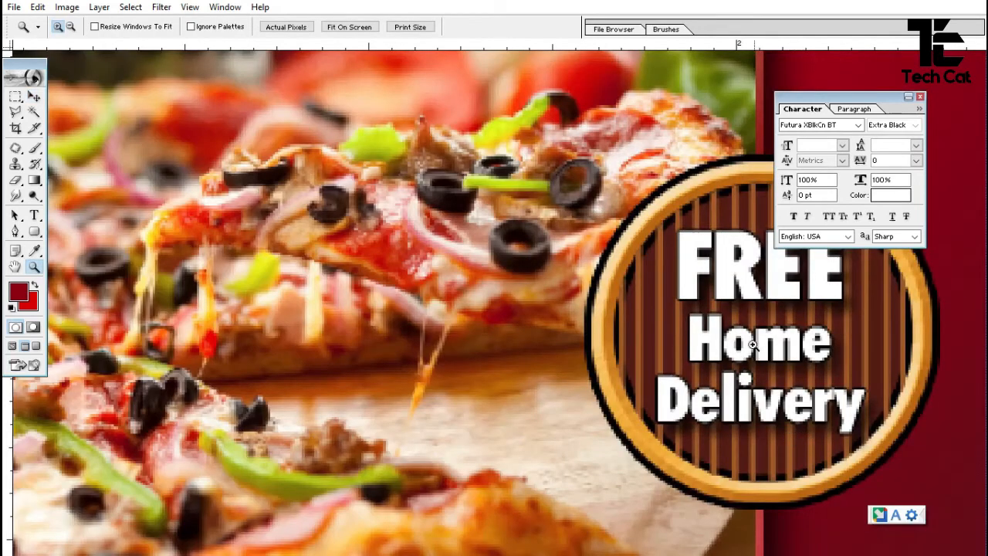
key("ctrl+t")
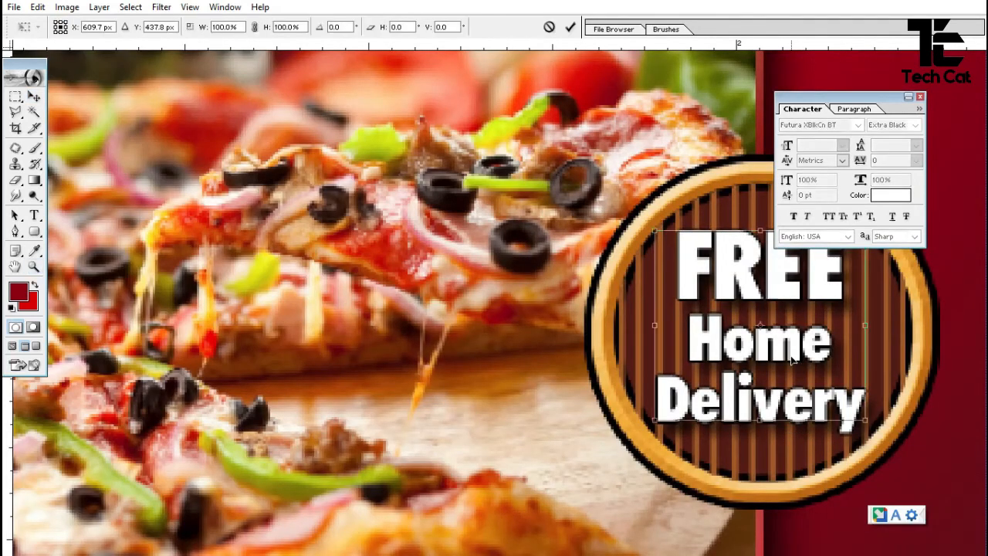
left_click_drag(654, 231, 674, 249)
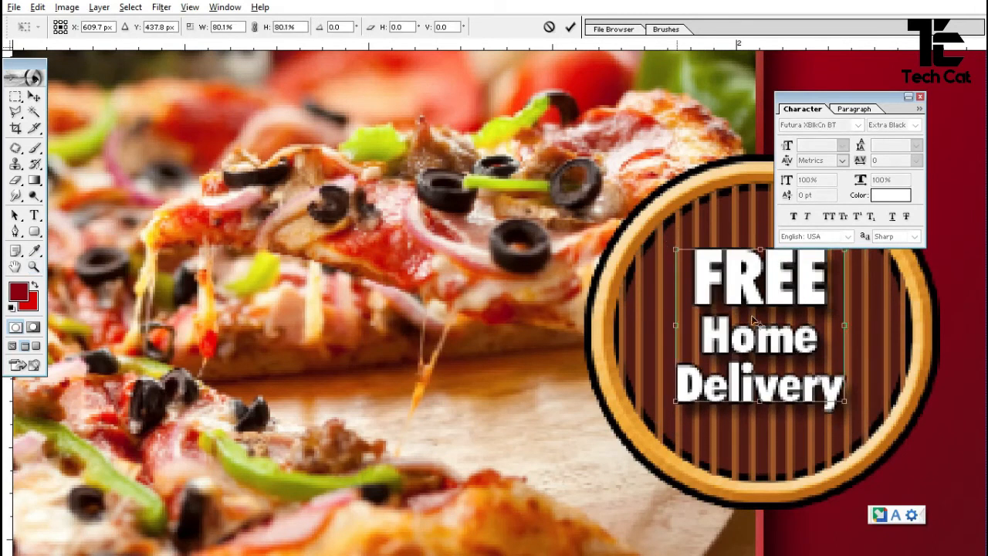
key("Return")
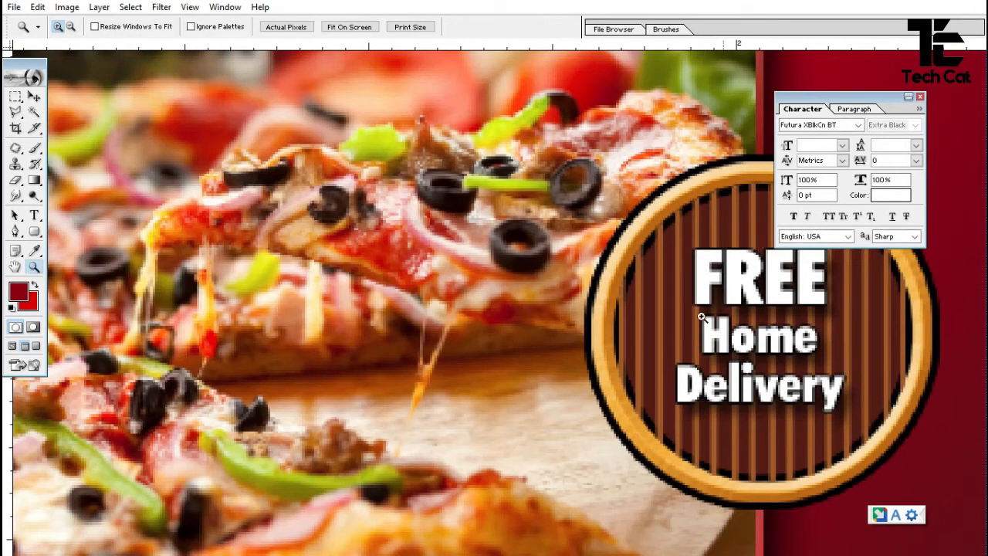
- Select the striped round badge behind the text and scale it proportionally to 82.2%
right_click(664, 319)
key("Escape")
key("v")
right_click(653, 326)
left_click(661, 330)
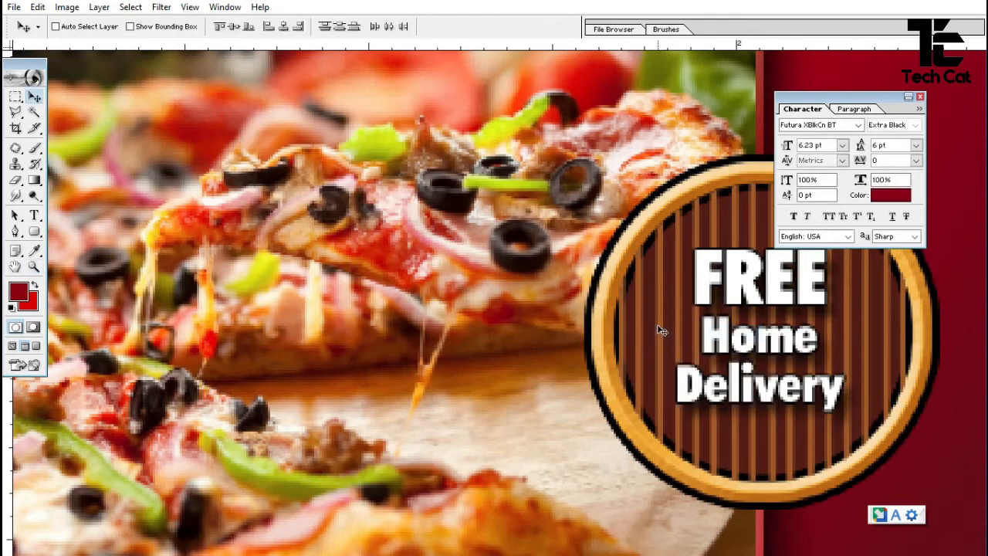
key("ctrl+t")
left_click_drag(593, 161, 619, 194)
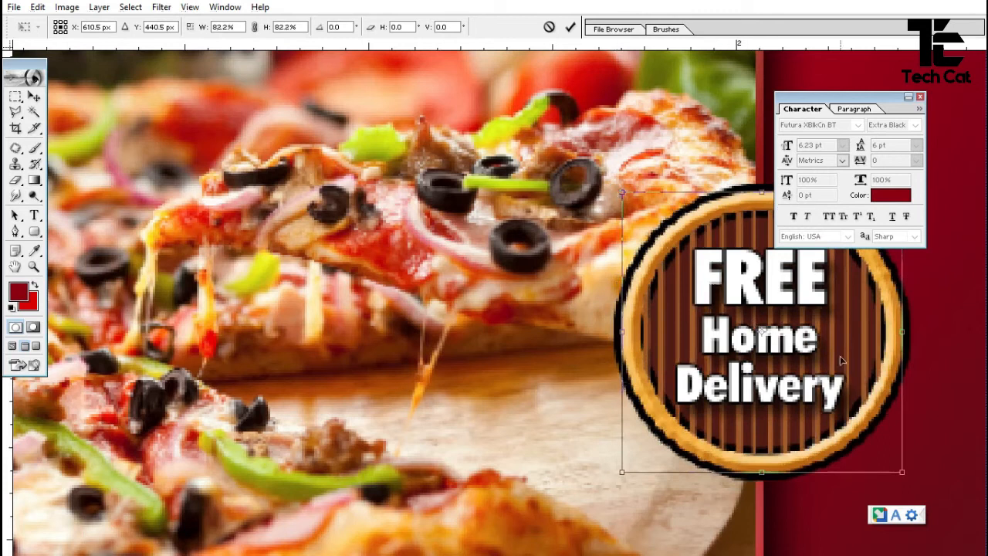
- Nudge the resized badge left to X 609.0 px so it is centred behind the text, and apply the transform
key("Left")
key("Left")
key("Left")
key("Left")
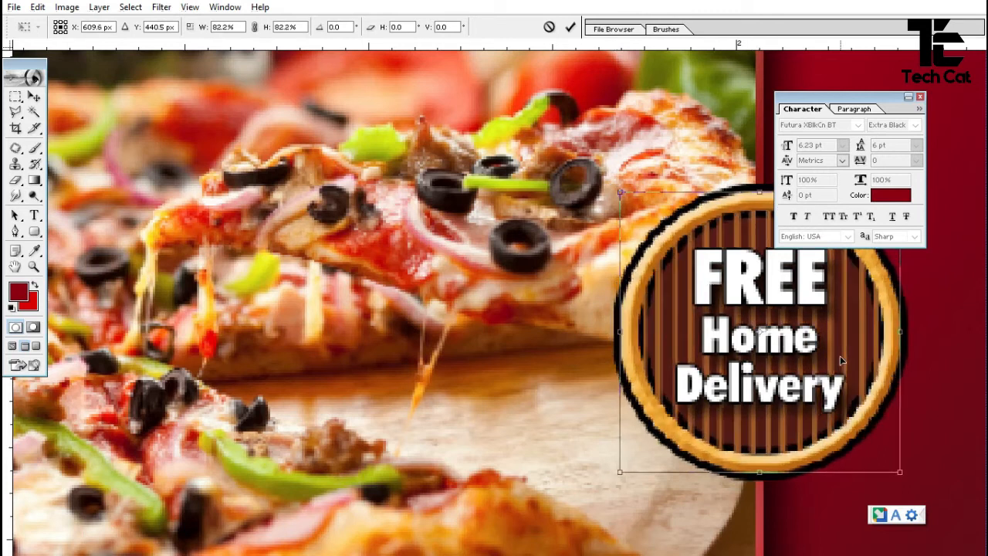
key("Left")
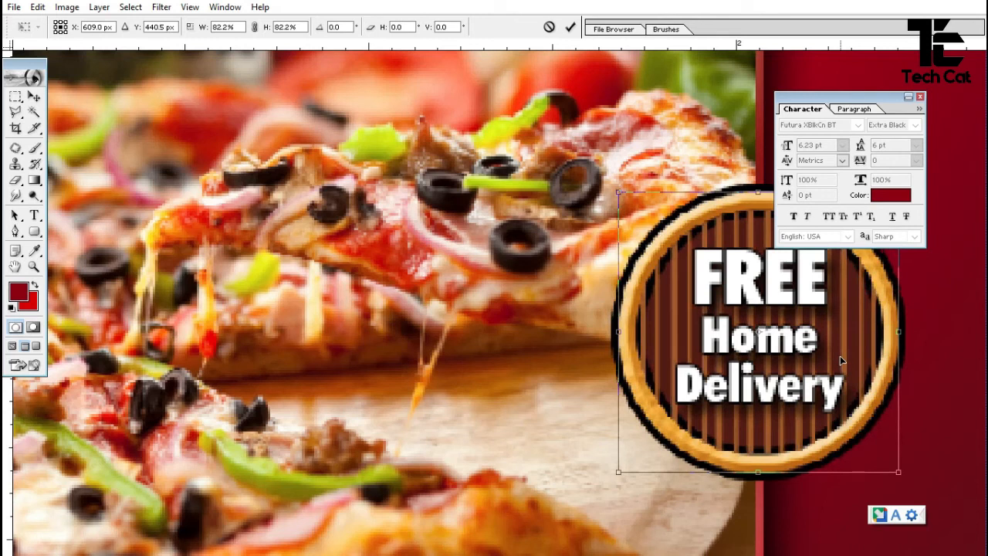
key("Return")
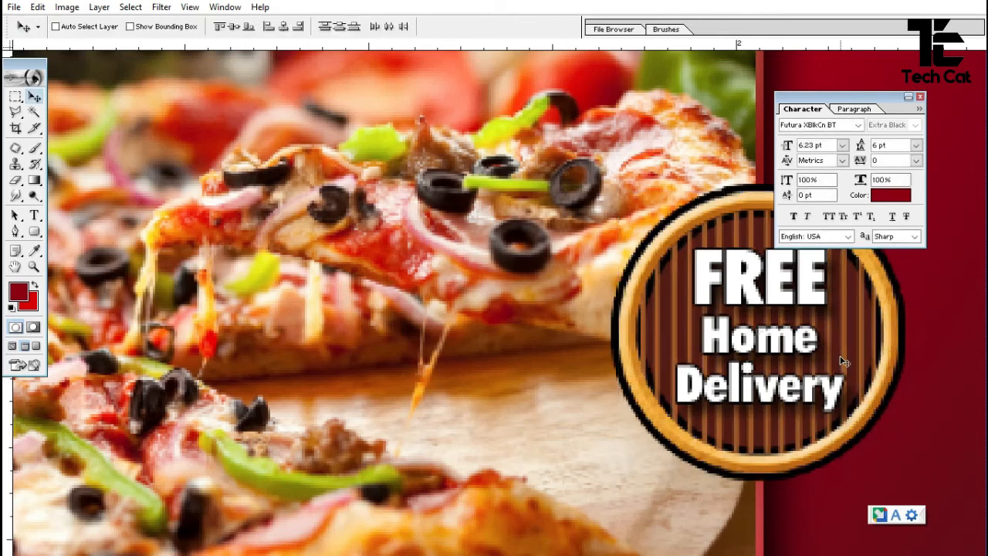
- Close the Character palette, with the whole pamphlet in view
key("ctrl+minus")
key("ctrl+minus")
key("ctrl+minus")
key("ctrl+minus")
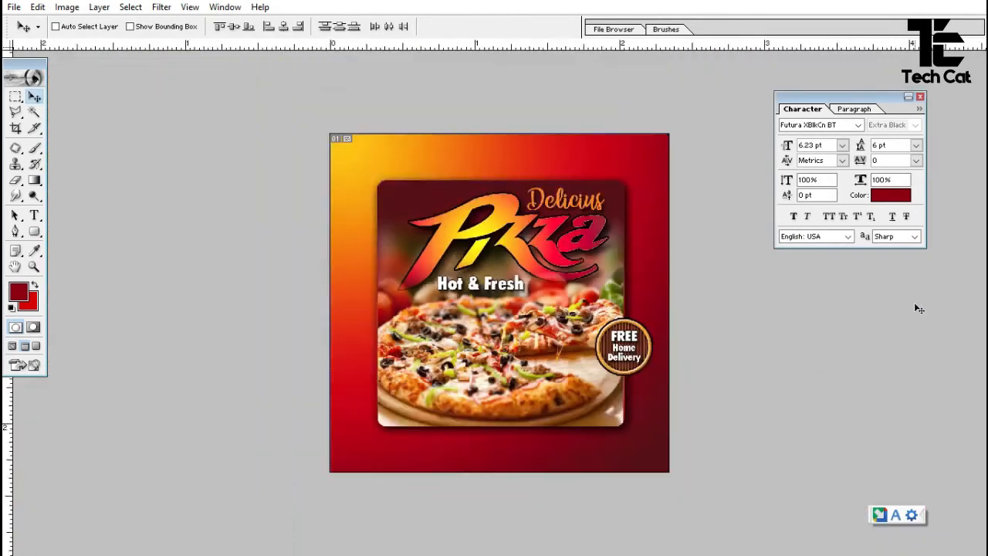
left_click(921, 98)
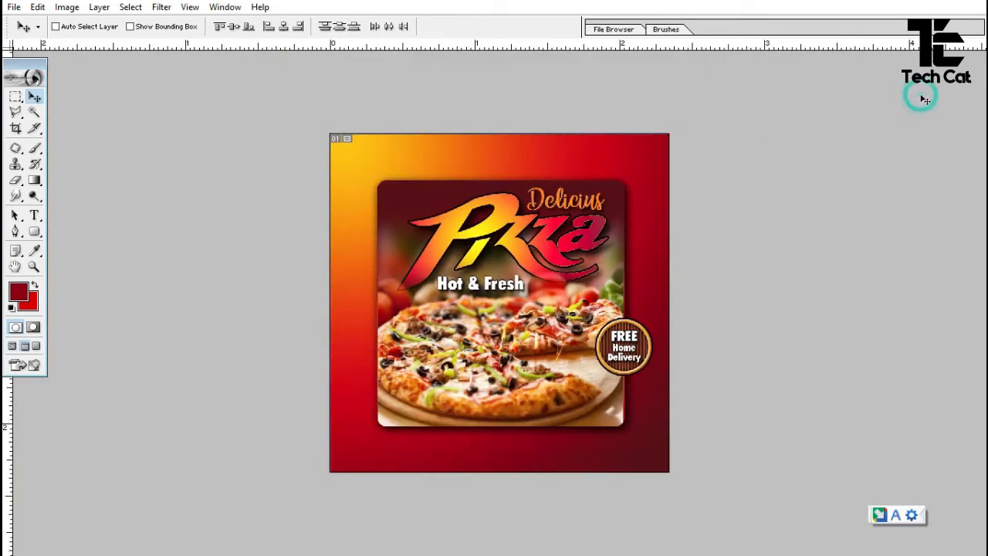
- Move the linked "Delicius" and "Pizza" title layers slightly down and to the right within the photo box
key("z")
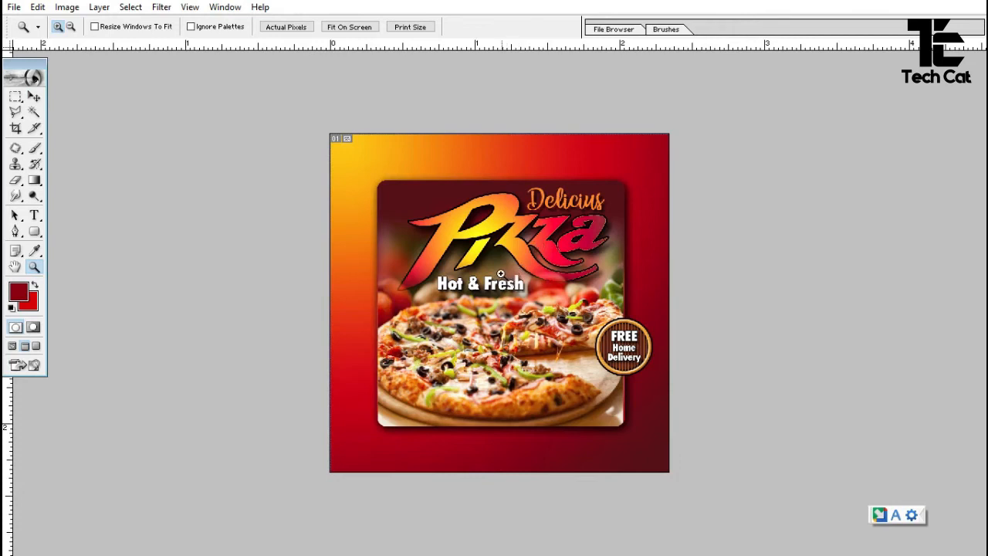
key("v")
right_click(518, 246)
left_click(535, 253)
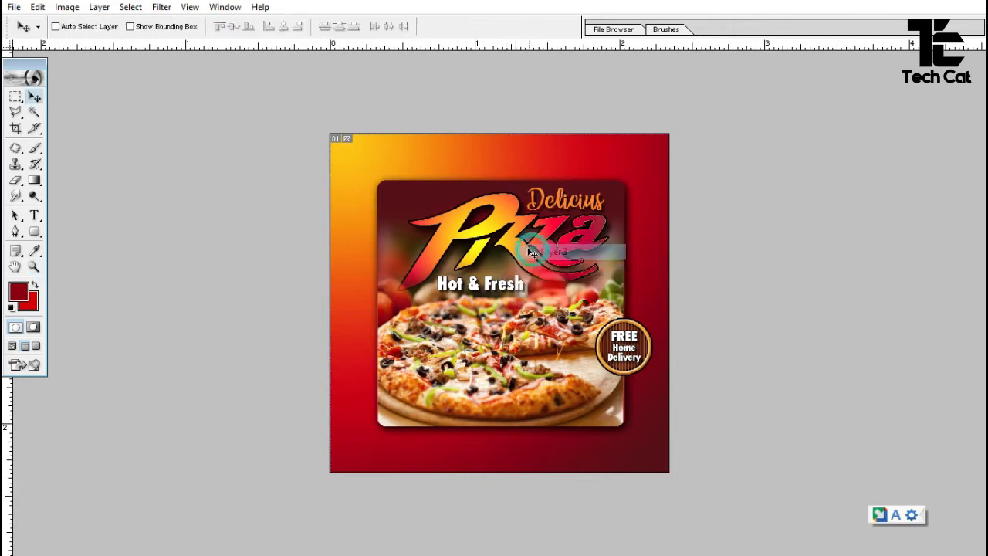
right_click(563, 200)
left_click(594, 205)
left_click_drag(561, 211, 565, 217)
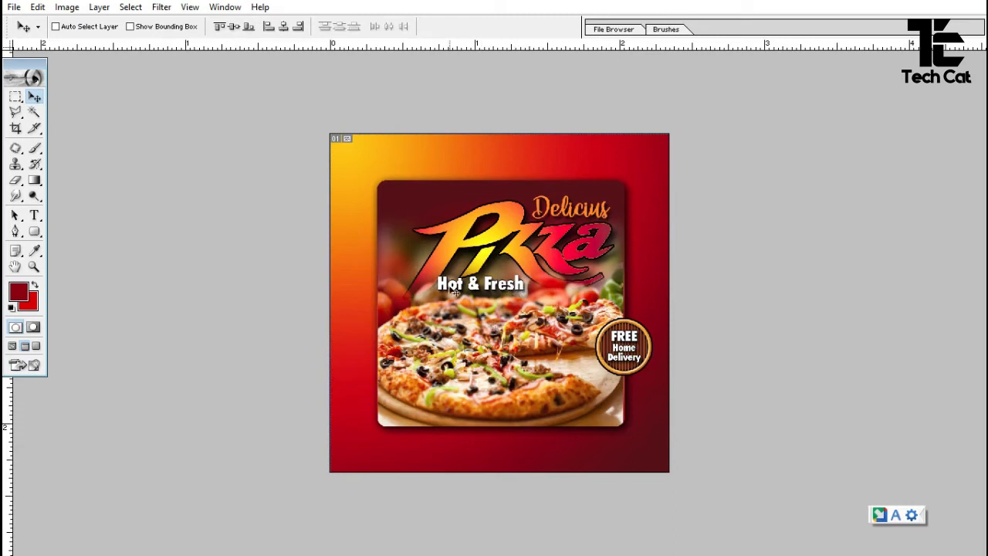
- Minimise the pizza images document and return the pamphlet to full-screen view with the menu bar
key("f")
key("f")
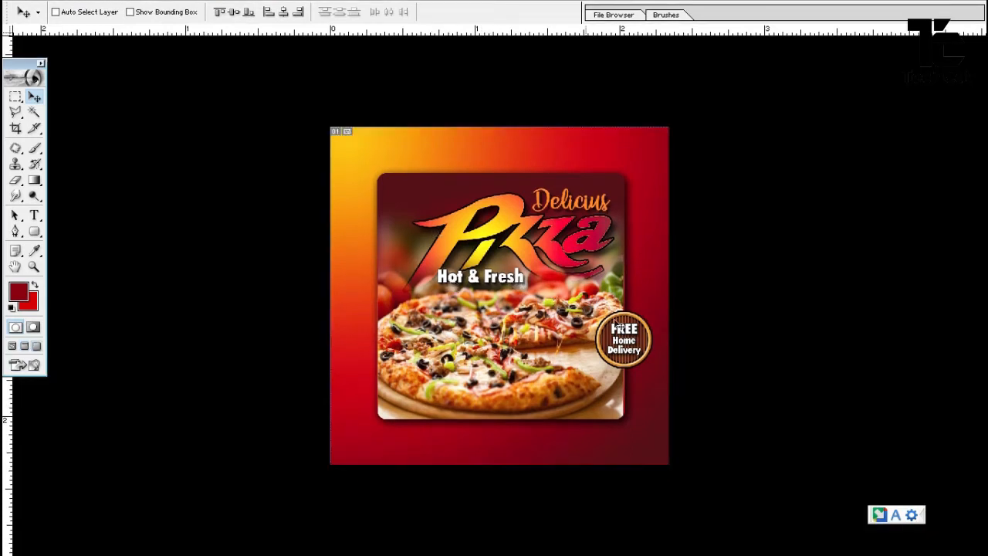
key("f")
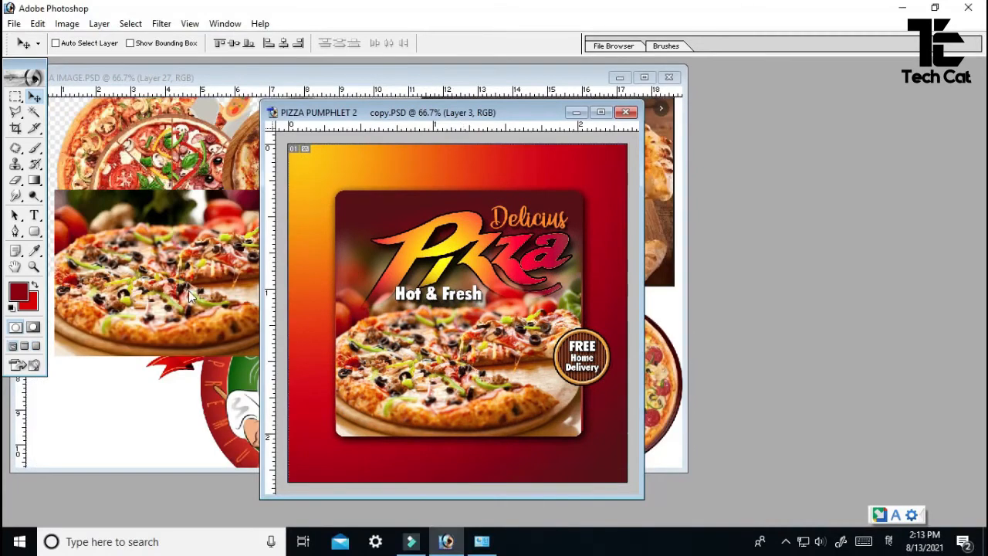
left_click(230, 386)
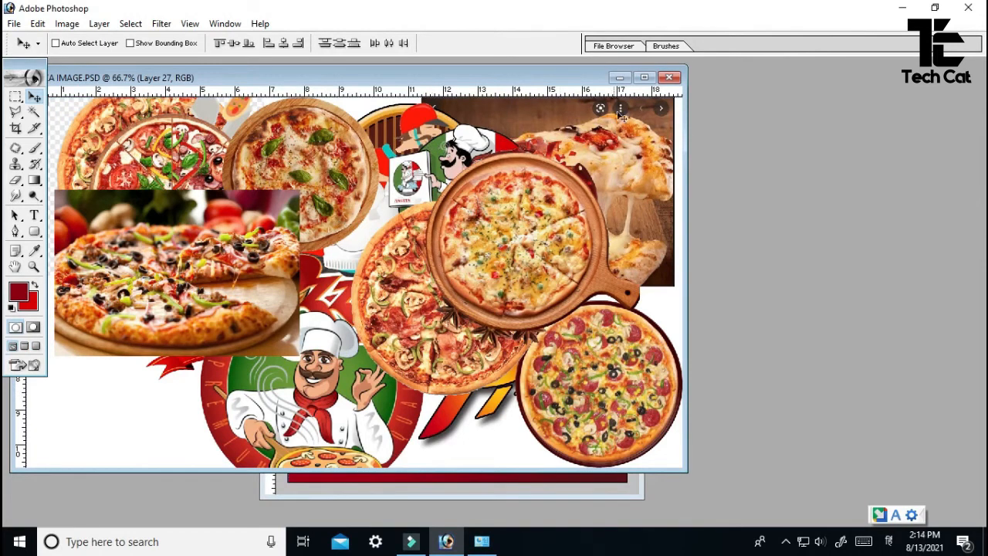
left_click(619, 78)
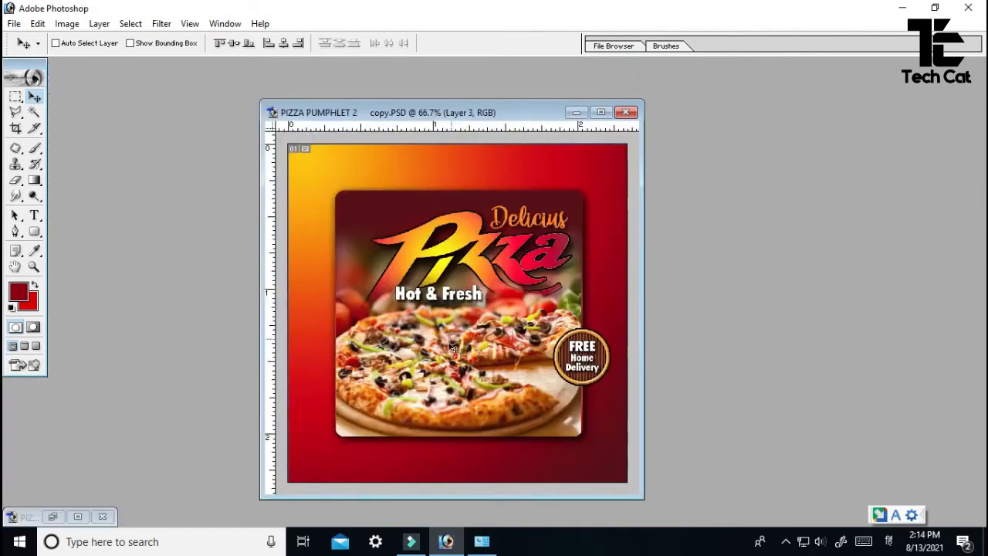
key("f")
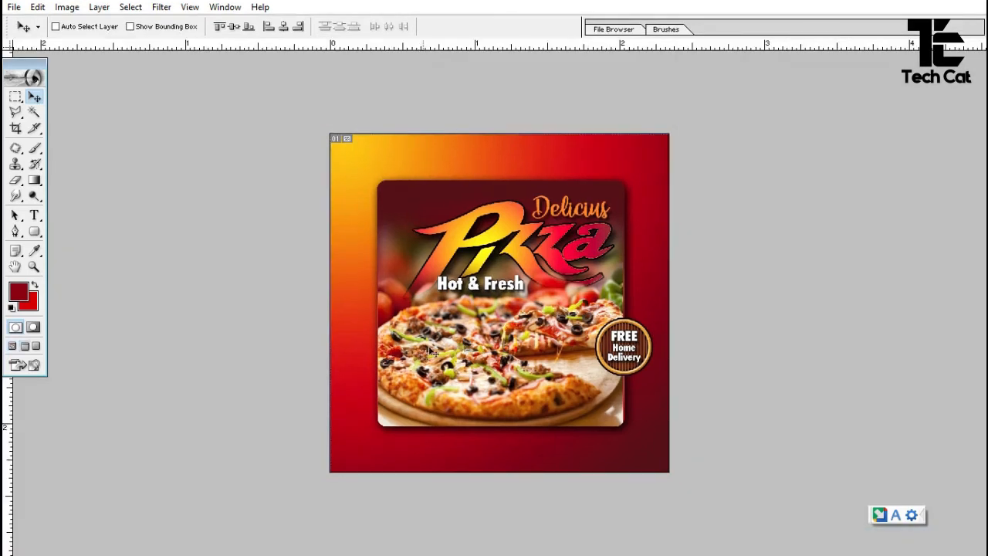
key("m")
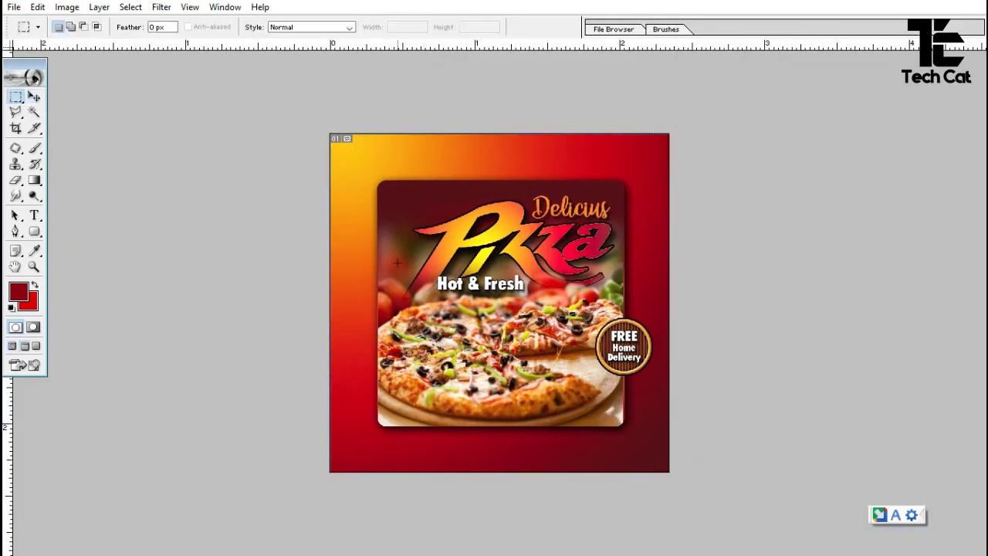
left_click(297, 125)
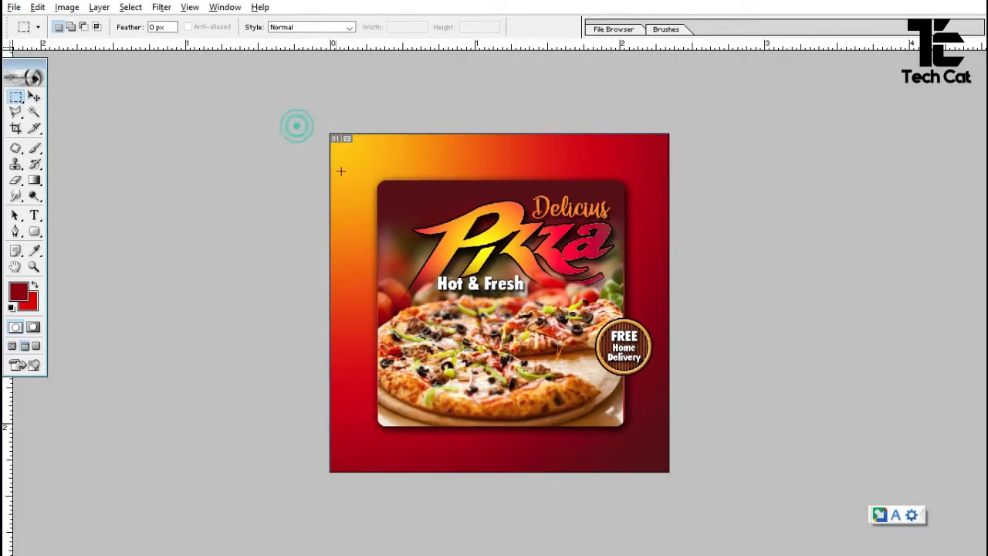
key("ctrl+shift+i")
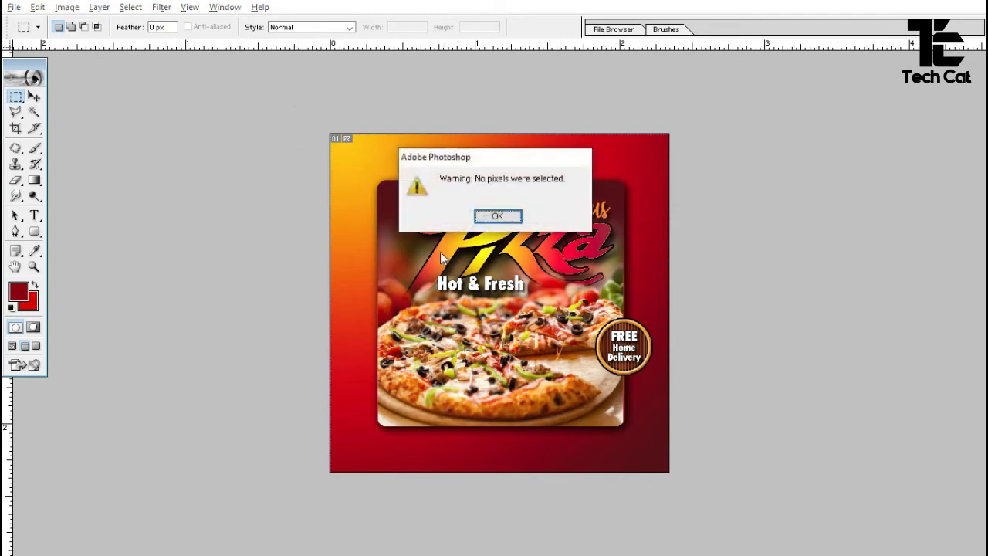
left_click(501, 218)
left_click_drag(287, 114, 439, 259)
left_click(434, 255)
- Copy the Background area inside a circular selection over the page's upper-left corner onto a new layer in front of the photo box
key("shift+m")
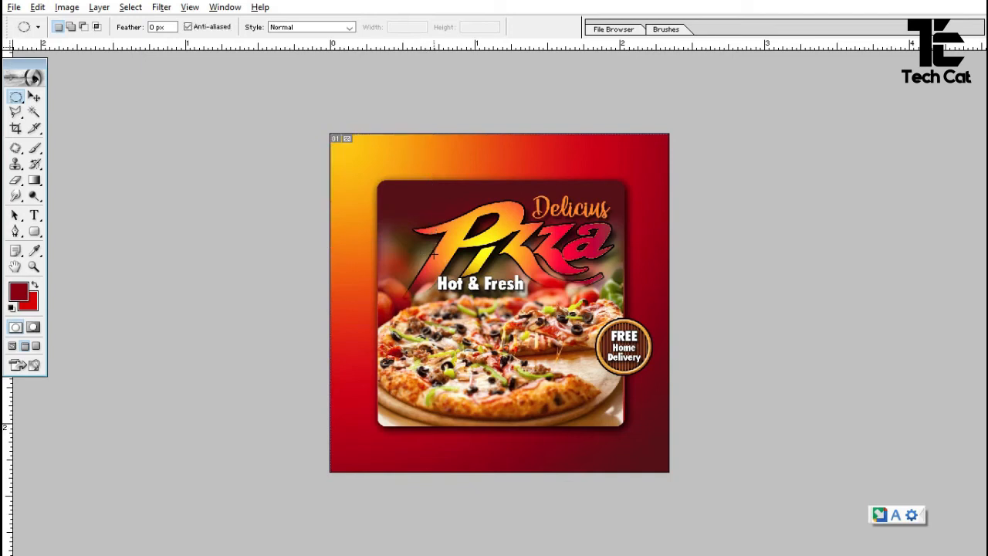
left_click_drag(291, 123, 477, 309)
left_click_drag(403, 253, 389, 196)
key("v")
right_click(354, 322)
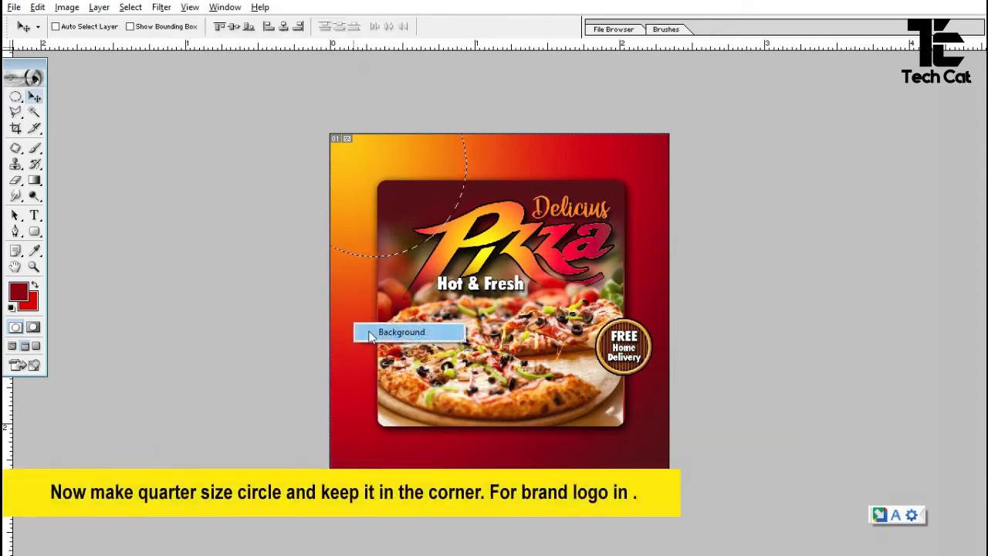
left_click(369, 332)
key("ctrl+d")
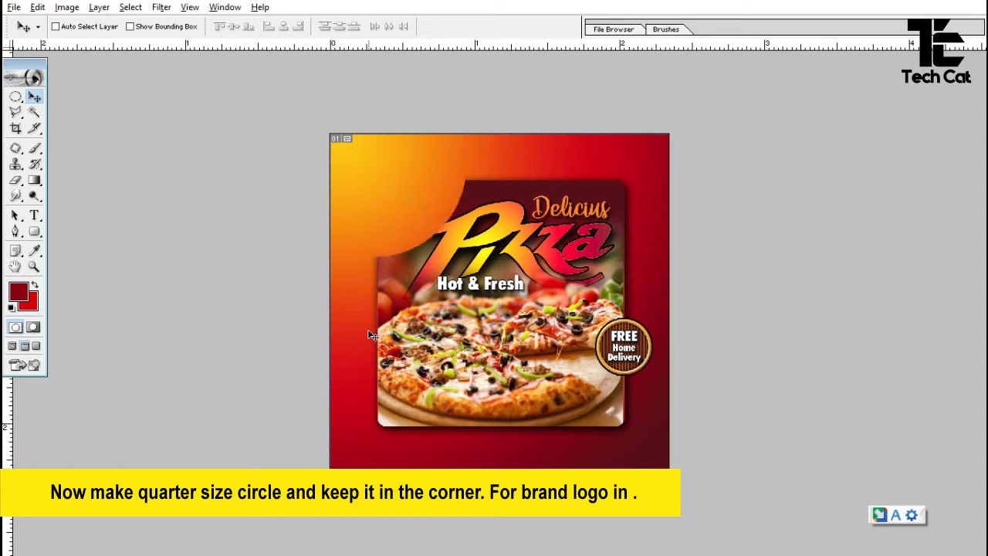
- Scale the corner quarter circle proportionally to 85.8%, keeping it anchored in the page's upper-left corner
key("ctrl+t")
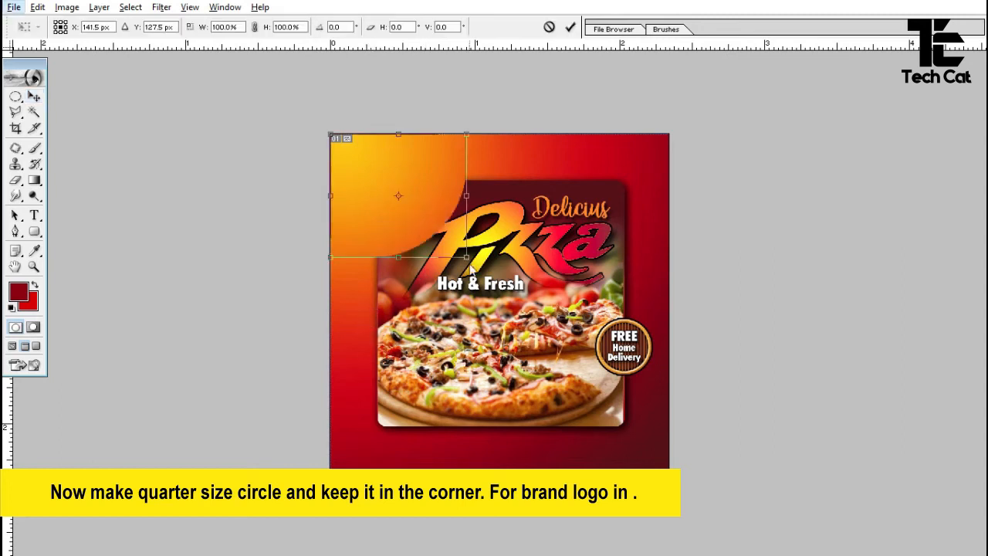
left_click_drag(467, 258, 454, 239)
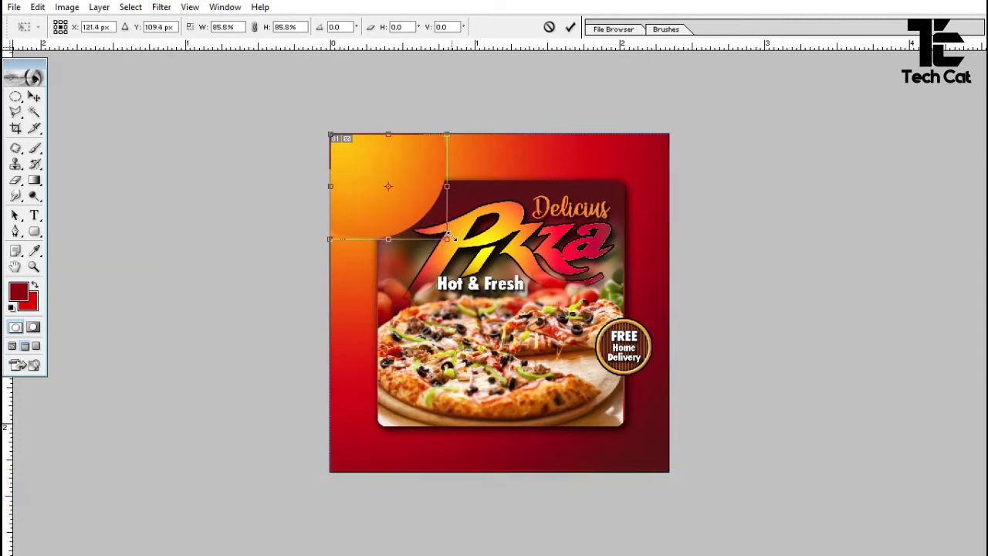
key("Return")
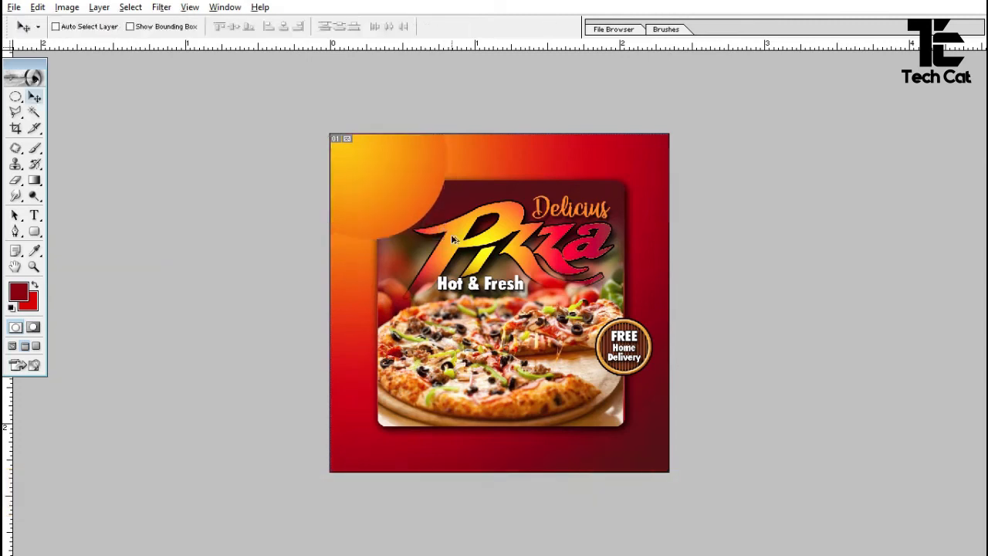
key("alt+i")
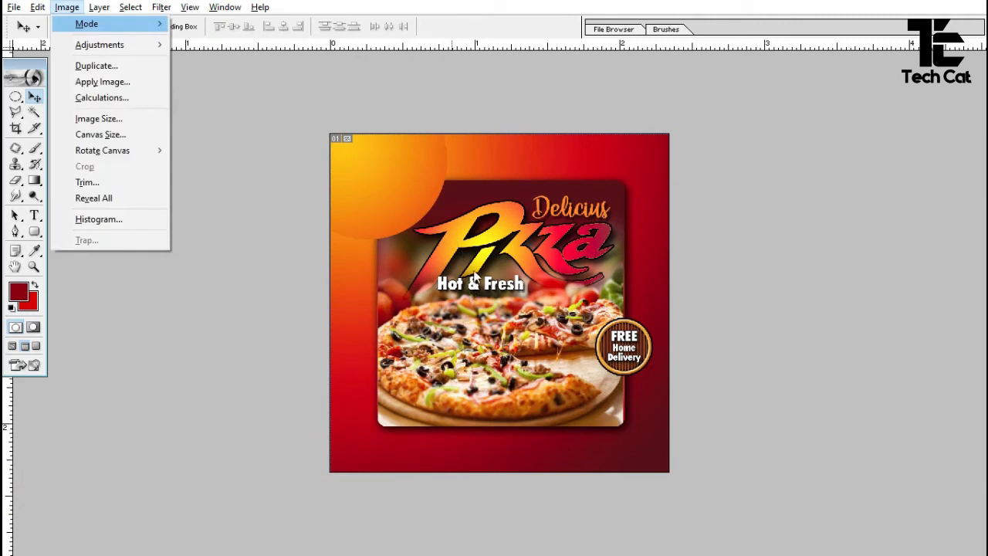
left_click(360, 202)
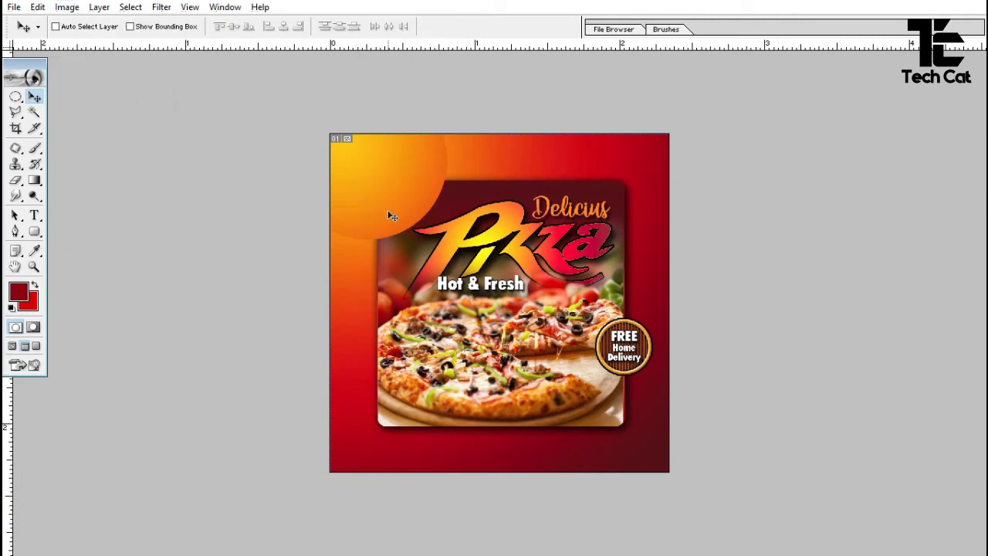
- Add centred dark red text "Your LOGO HERE" on three lines inside the corner quarter circle
key("t")
left_click(363, 193)
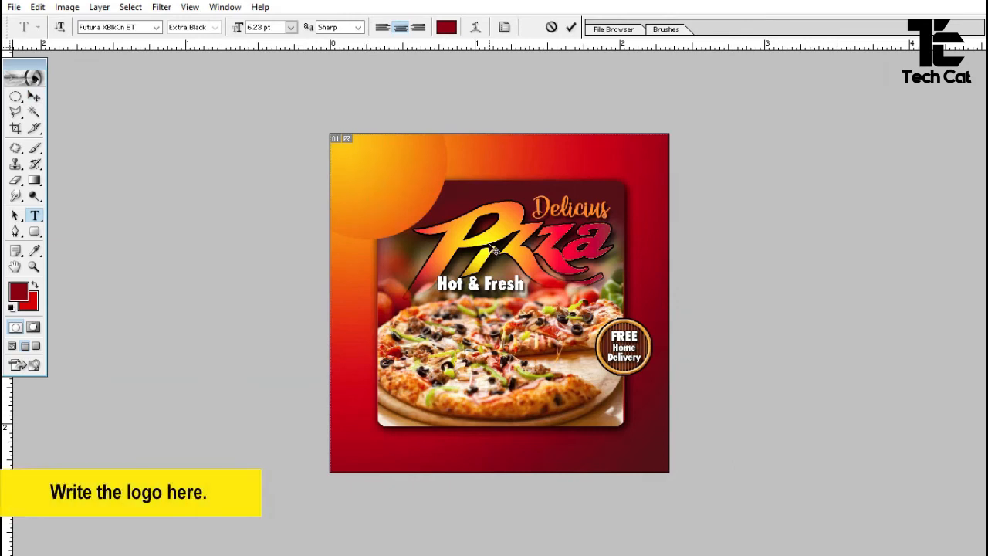
type("Yo")
type("ur")
type("LOG")
type("O")
key("Return")
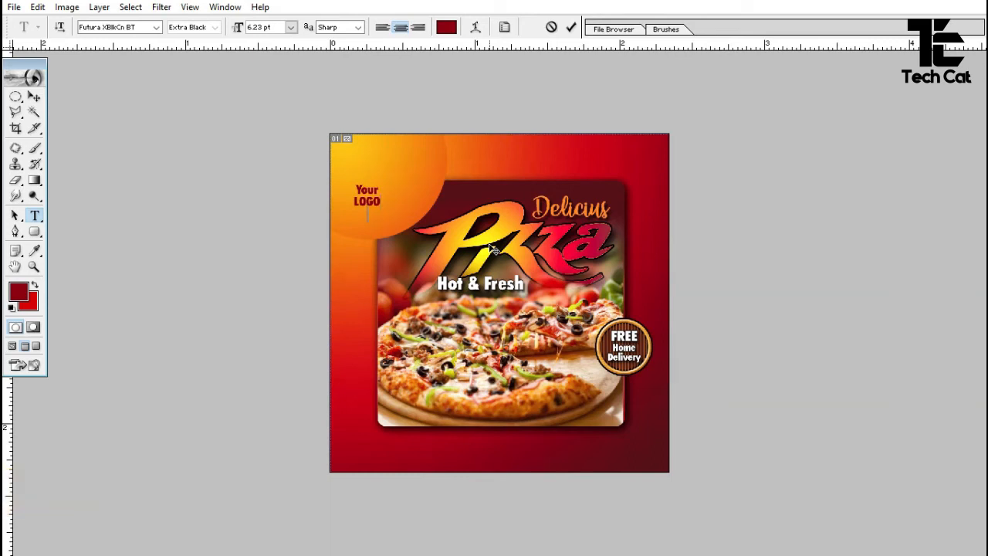
type("HERE")
left_click(571, 27)
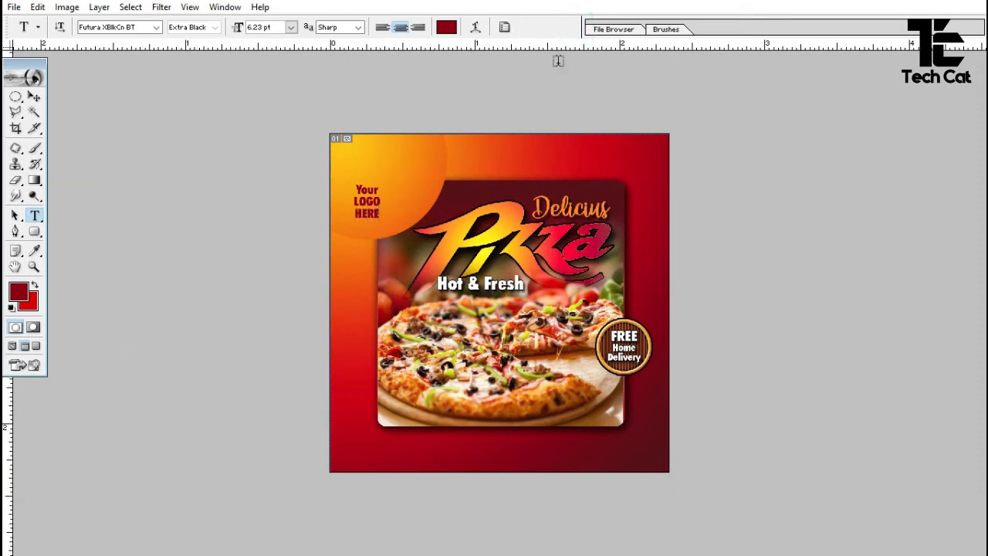
- Move the "Your LOGO HERE" text up and right within the quarter circle and scale it to 188.7% width and 149.3% height
left_click(34, 97)
left_click_drag(382, 219, 391, 197)
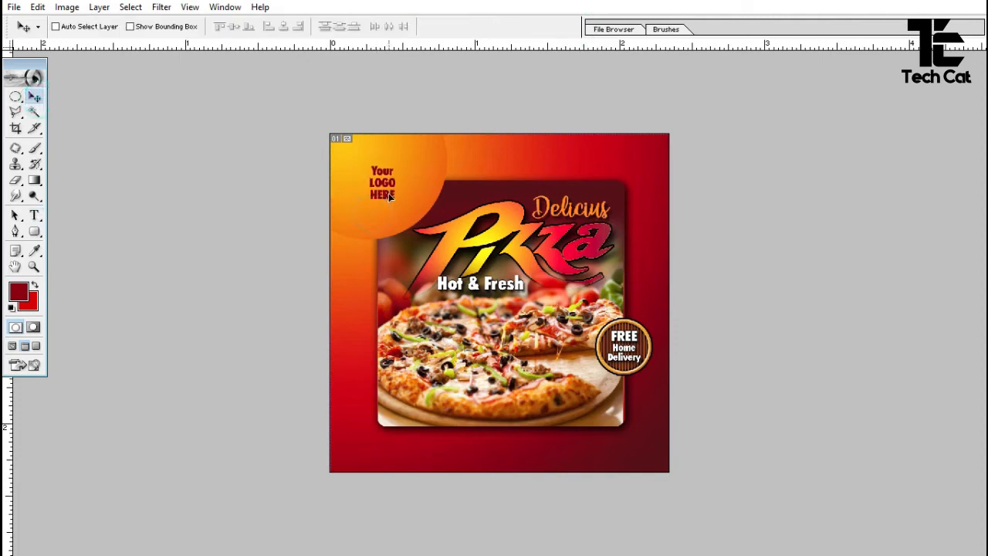
key("ctrl+t")
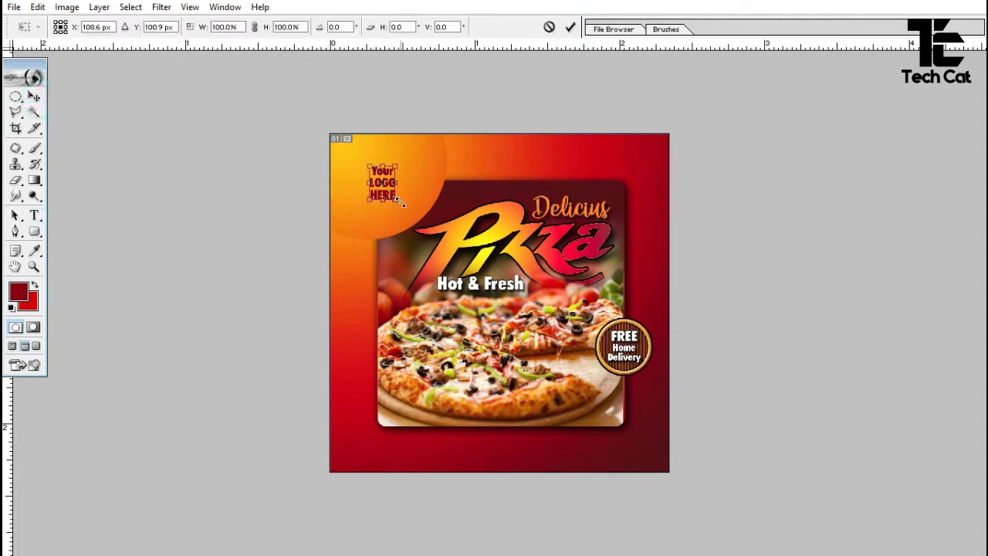
left_click_drag(403, 203, 406, 211)
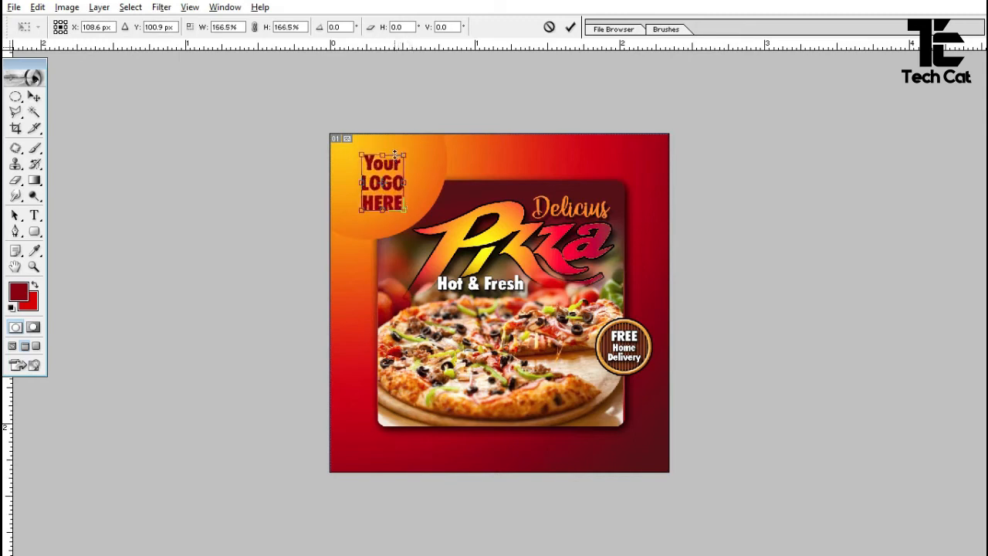
left_click_drag(394, 153, 395, 157)
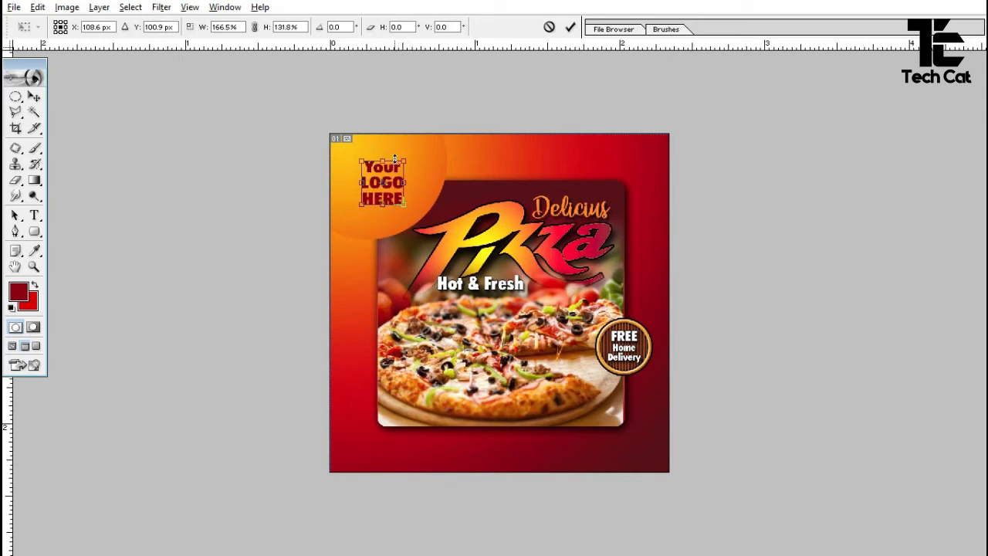
left_click_drag(407, 206, 414, 210)
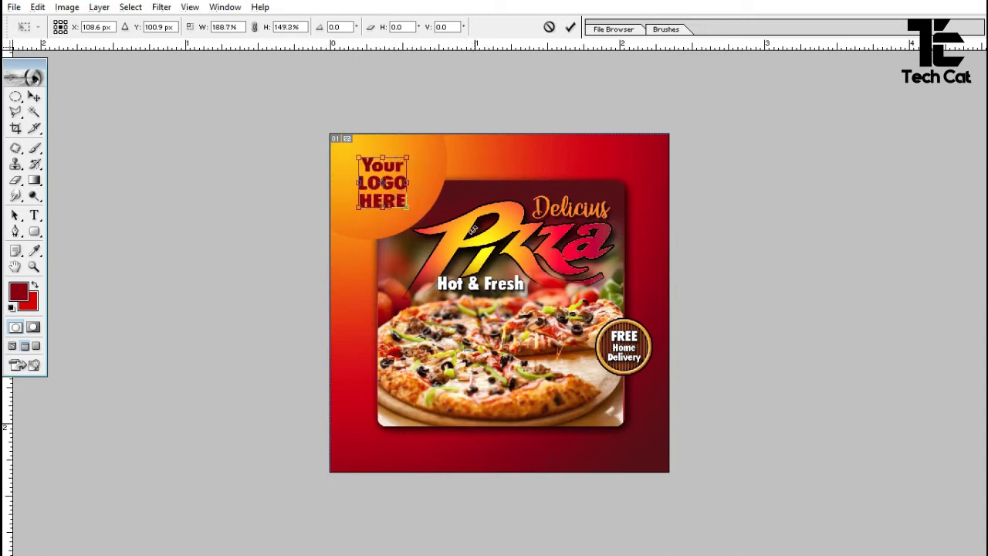
- Nudge the enlarged logo text right to X 114.6 px and apply the transformation
key("Right")
key("Right")
key("Right")
key("Right")
key("Right")
key("Right")
key("Right")
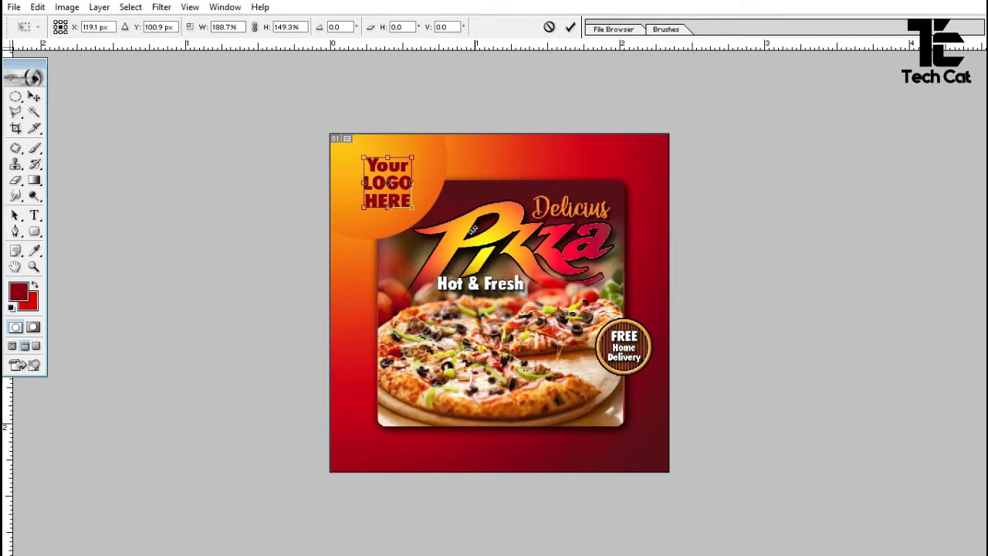
key("Left")
key("Left")
key("Left")
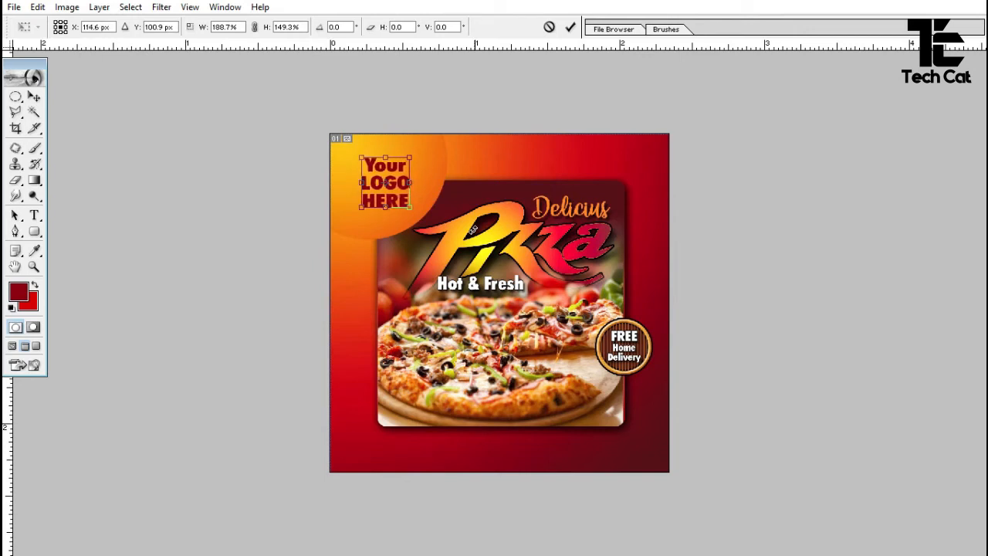
key("Return")
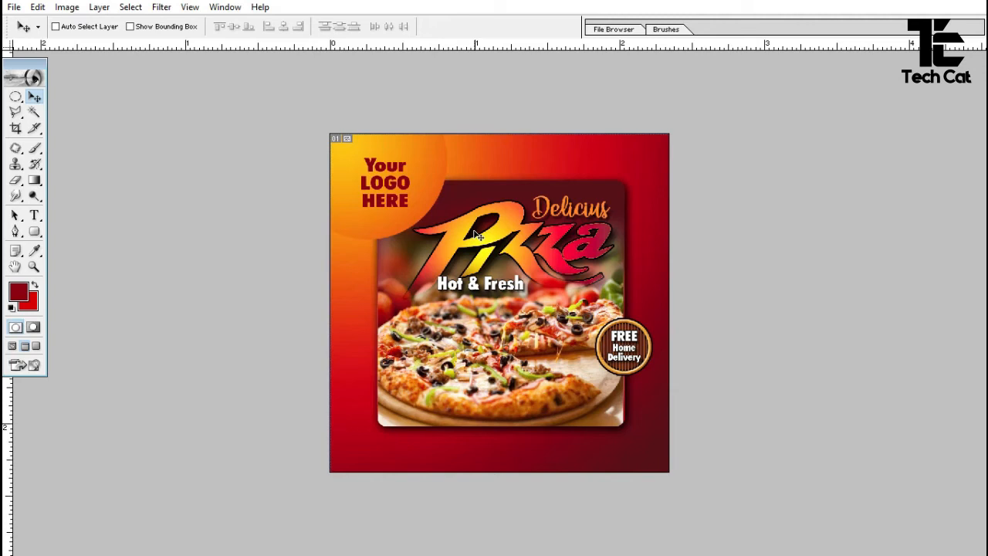
key("m")
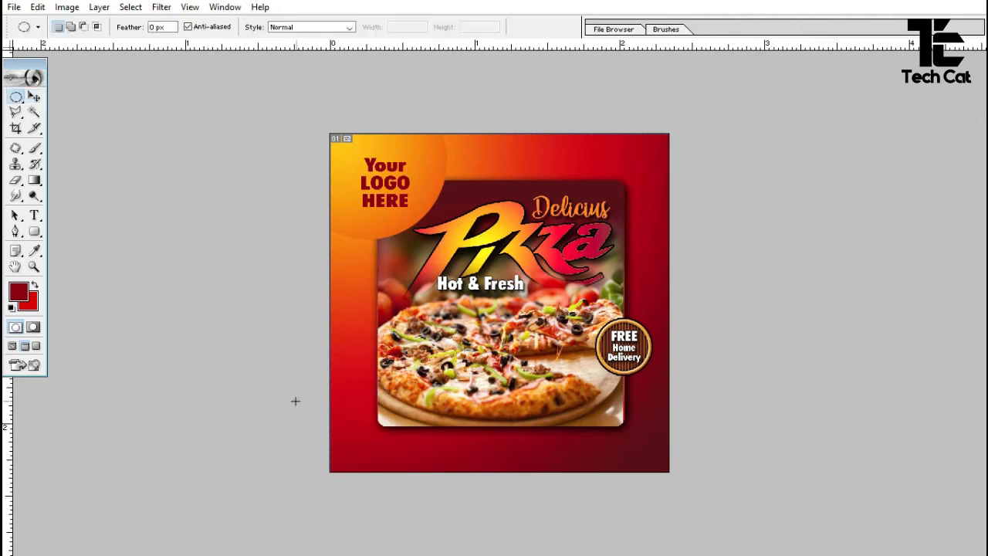
left_click_drag(327, 390, 613, 516)
key("ctrl+d")
- Copy a full-width rectangular strip of the Background, covering about the lowest quarter of the page, onto a new layer behind the photo box
key("shift+m")
left_click_drag(327, 388, 675, 479)
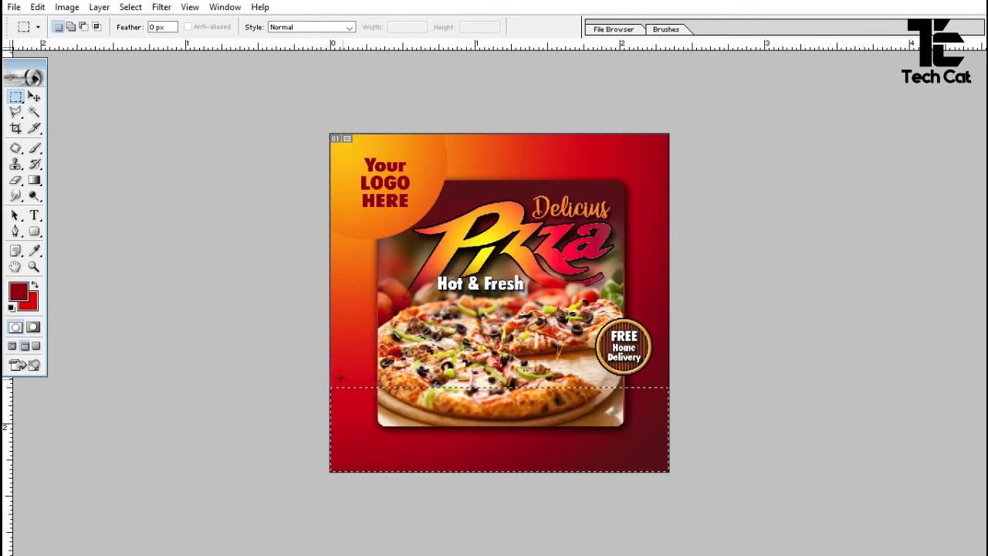
key("v")
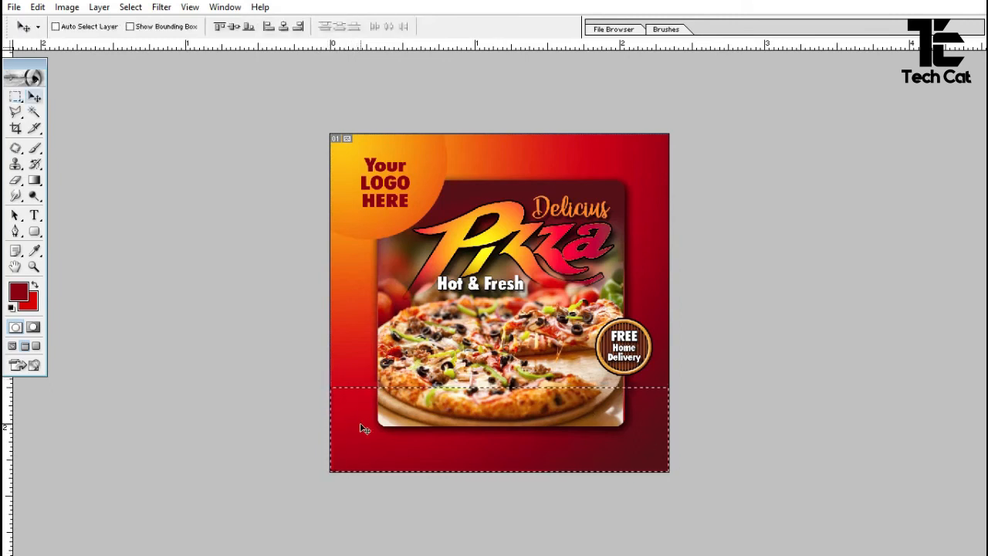
right_click(378, 381)
left_click(405, 390)
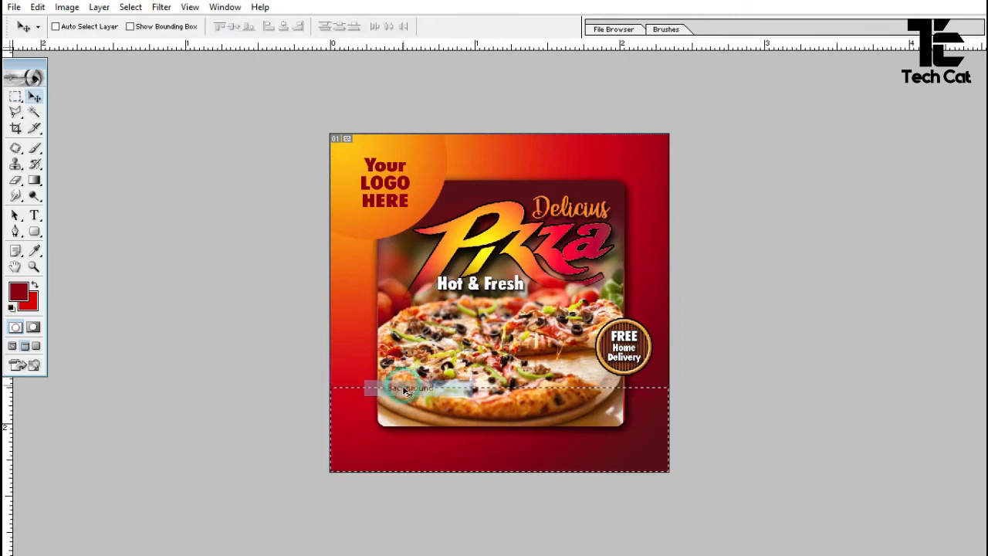
key("ctrl+d")
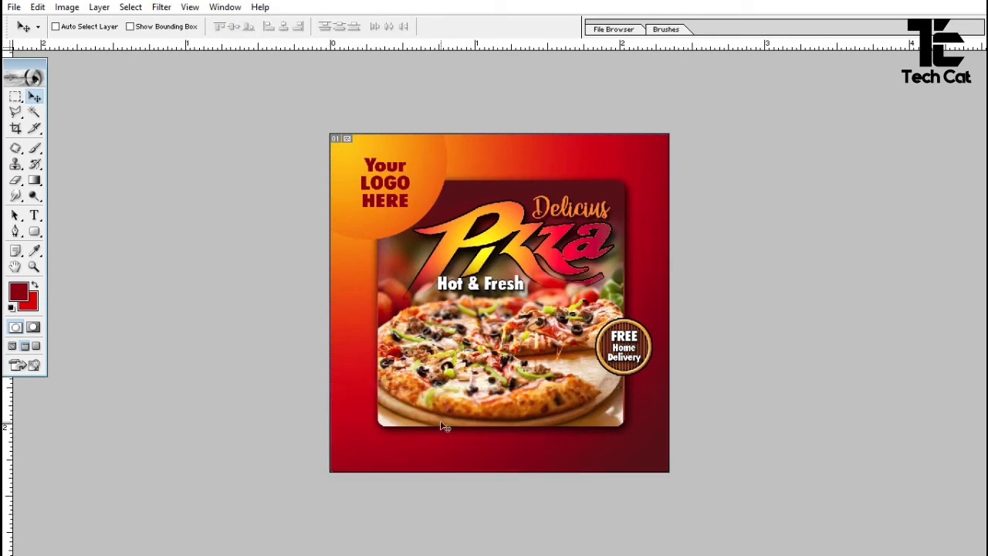
- Turn the copied strip white with Levels by raising the black output level to 255
key("alt+i")
key("a")
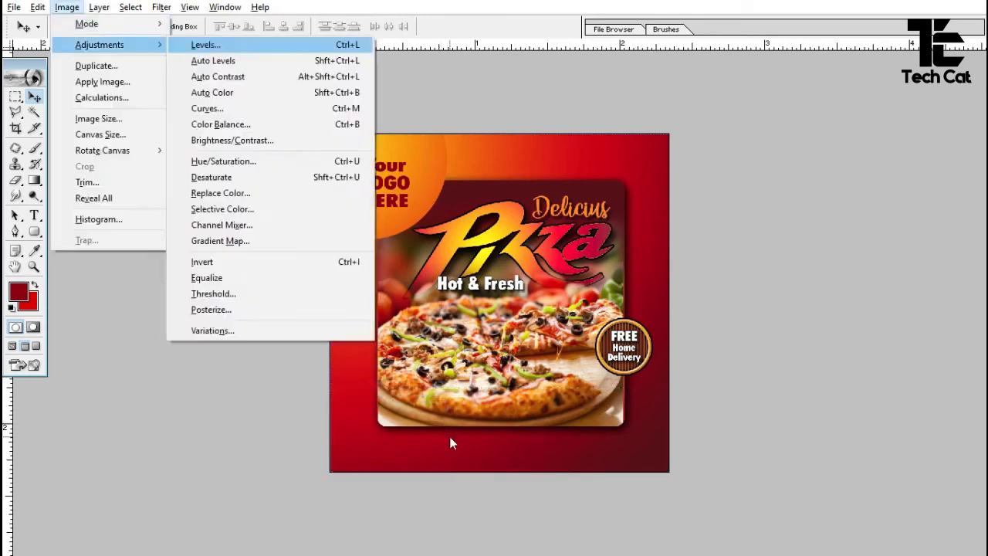
key("Return")
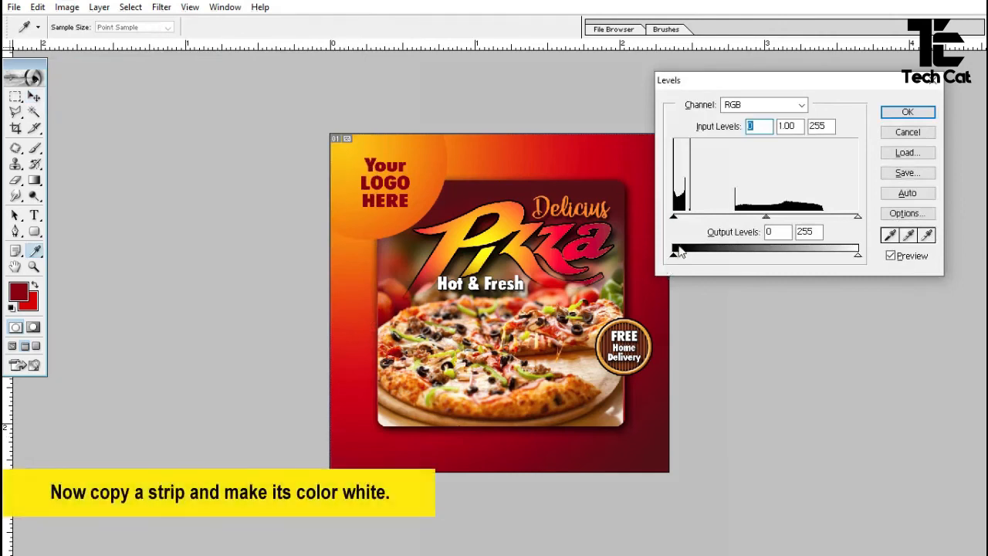
left_click_drag(674, 254, 940, 263)
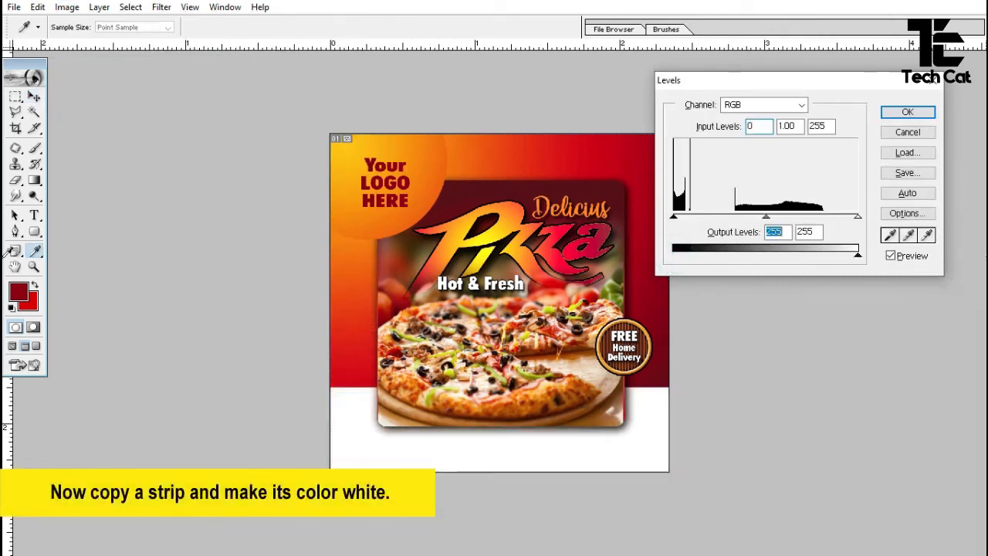
left_click(910, 112)
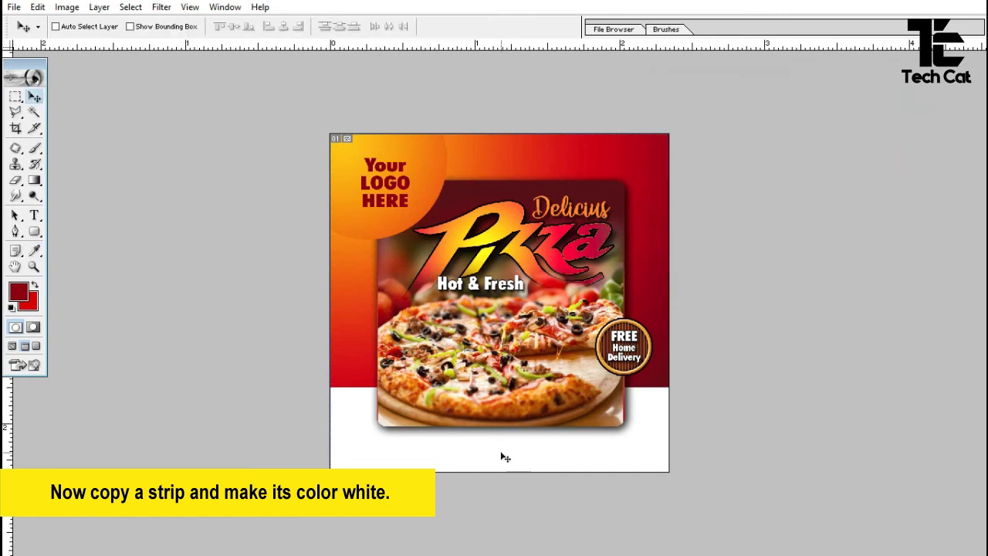
- Add the text "Facebook" on the white strip below the photo box
key("t")
left_click(409, 455)
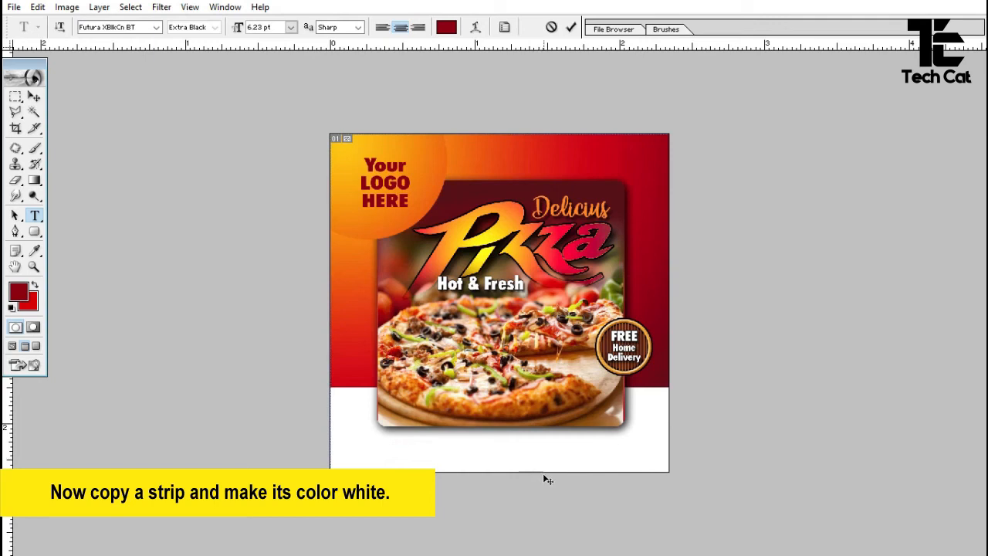
type("Face")
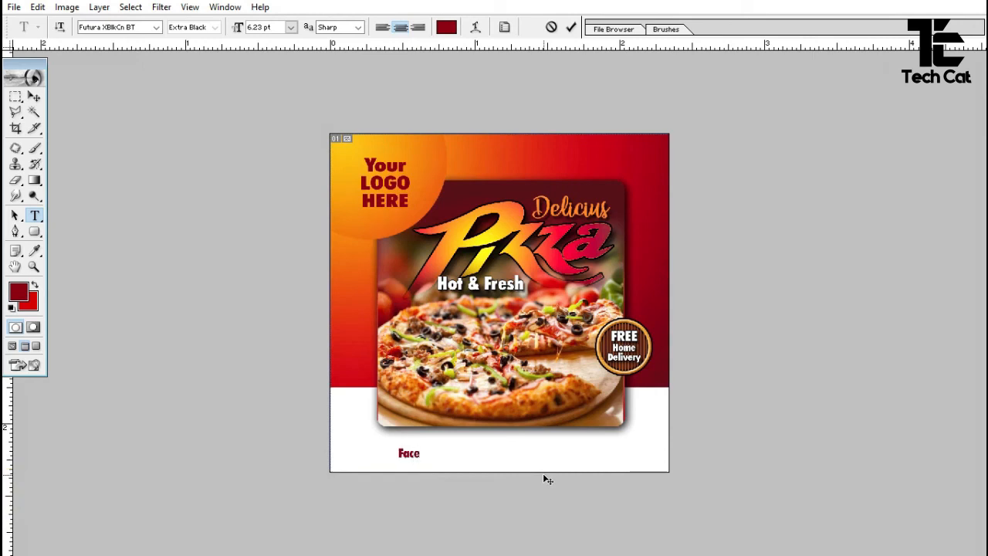
type("book")
left_click(572, 27)
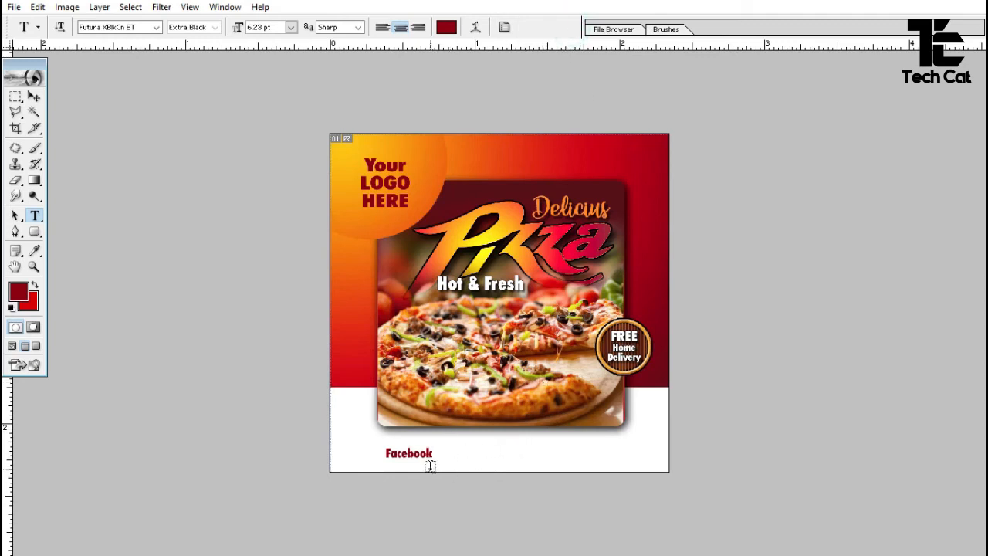
- Move the "Facebook" text slightly to the right and scale it proportionally to 66%
key("v")
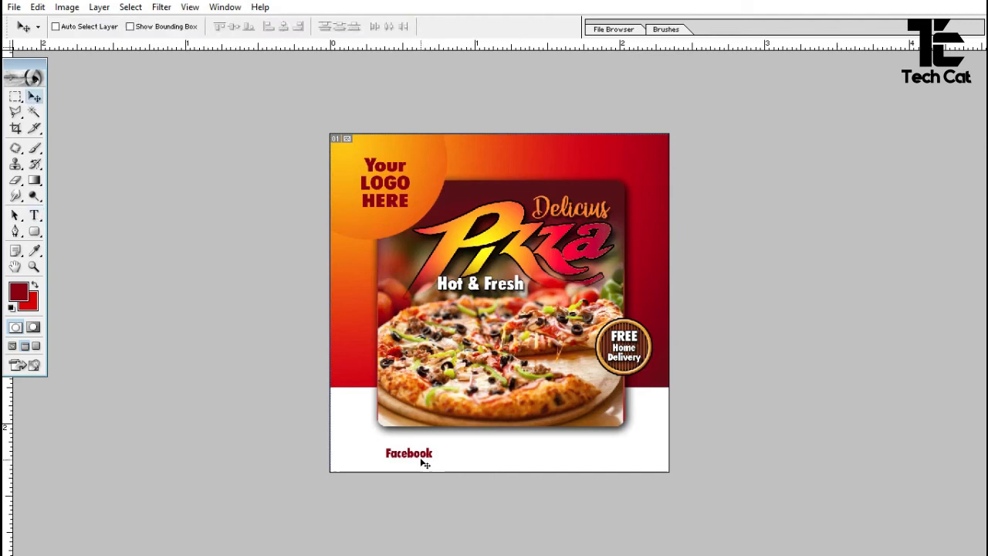
left_click_drag(423, 457, 444, 456)
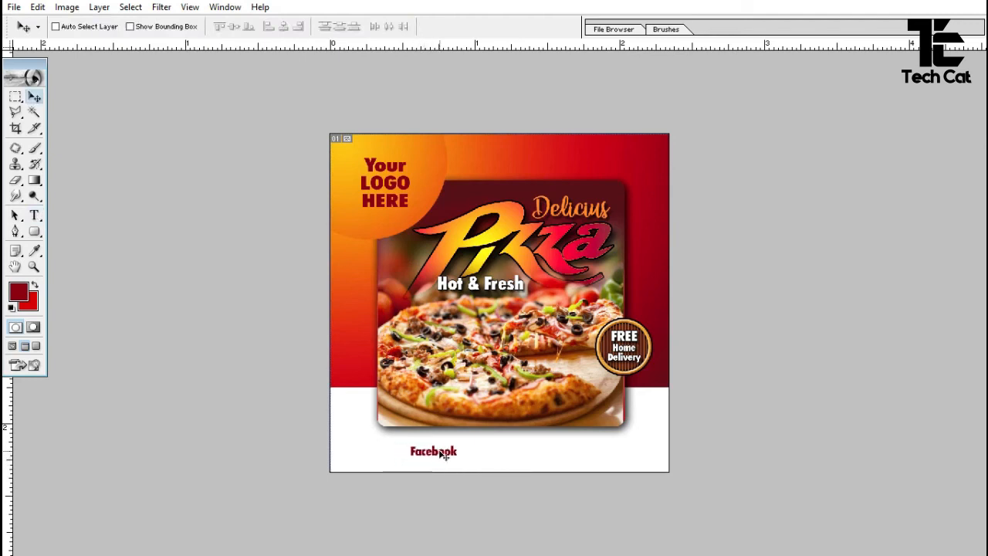
key("ctrl+t")
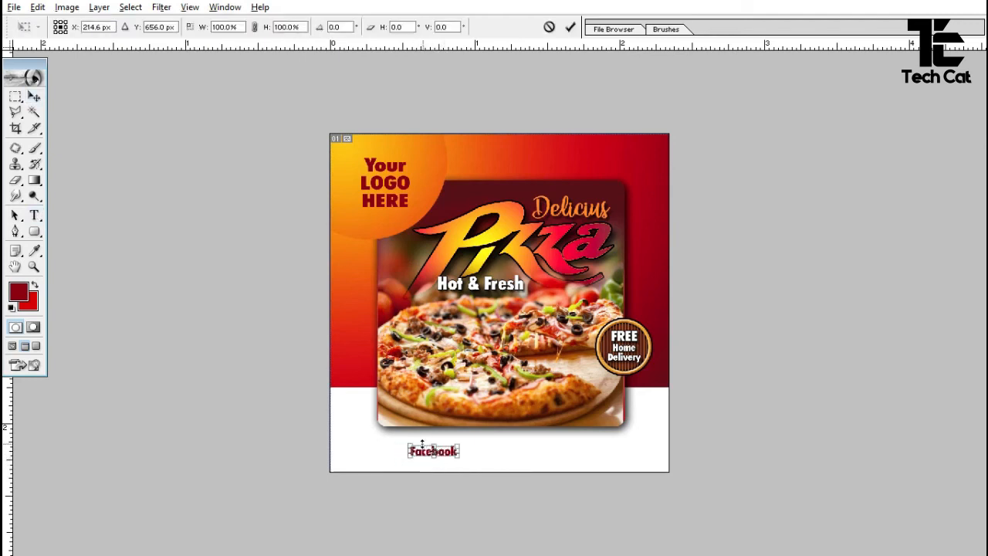
left_click_drag(409, 447, 417, 448)
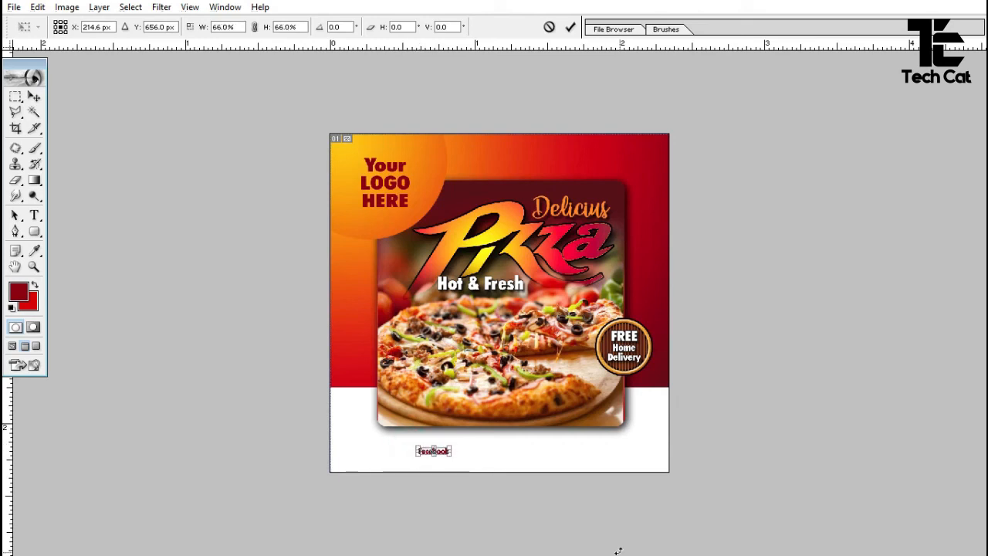
key("Return")
- Change the font of the whole "Facebook" text to Futura MdCn BT Medium
key("ctrl+minus")
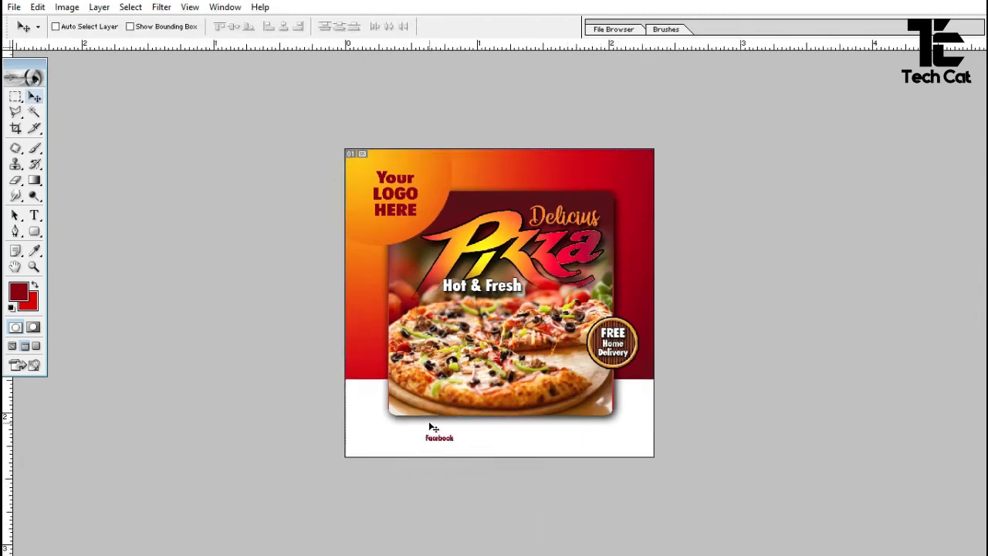
key("z")
left_click_drag(366, 386, 529, 498)
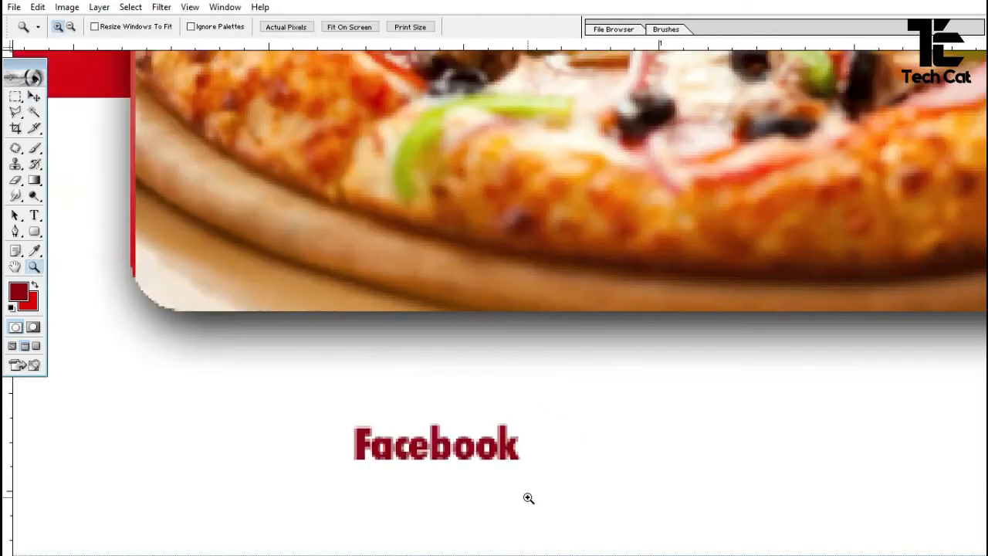
key("t")
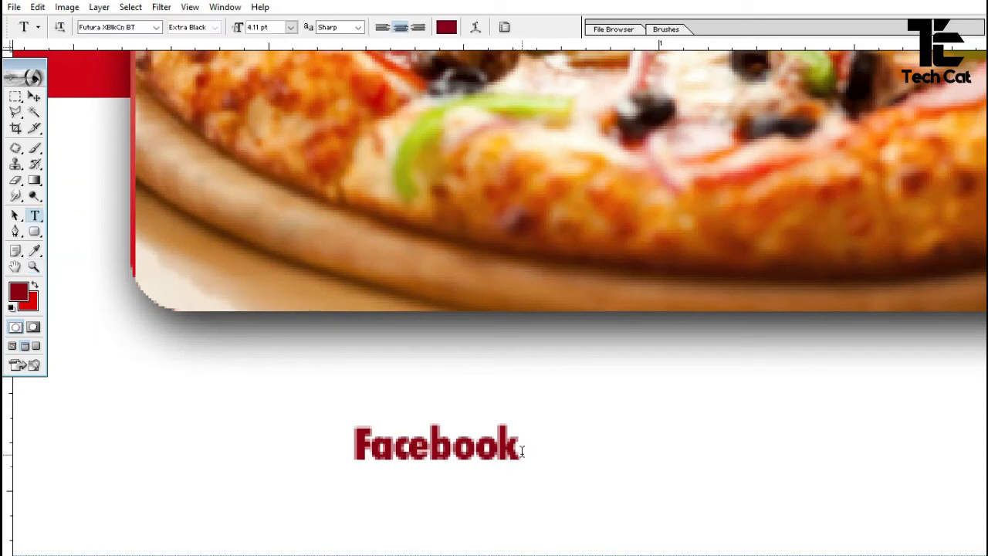
left_click_drag(522, 451, 298, 414)
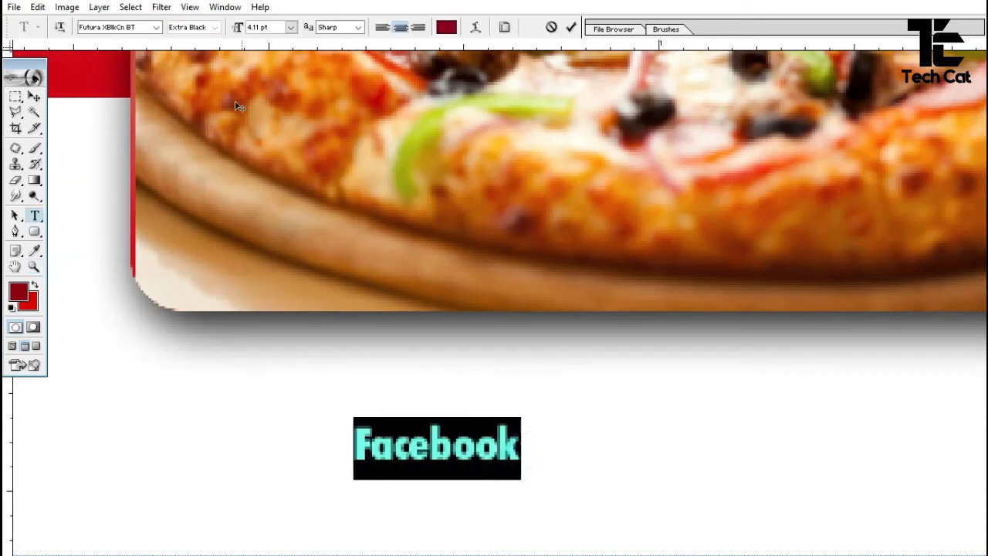
left_click(122, 28)
key("Up")
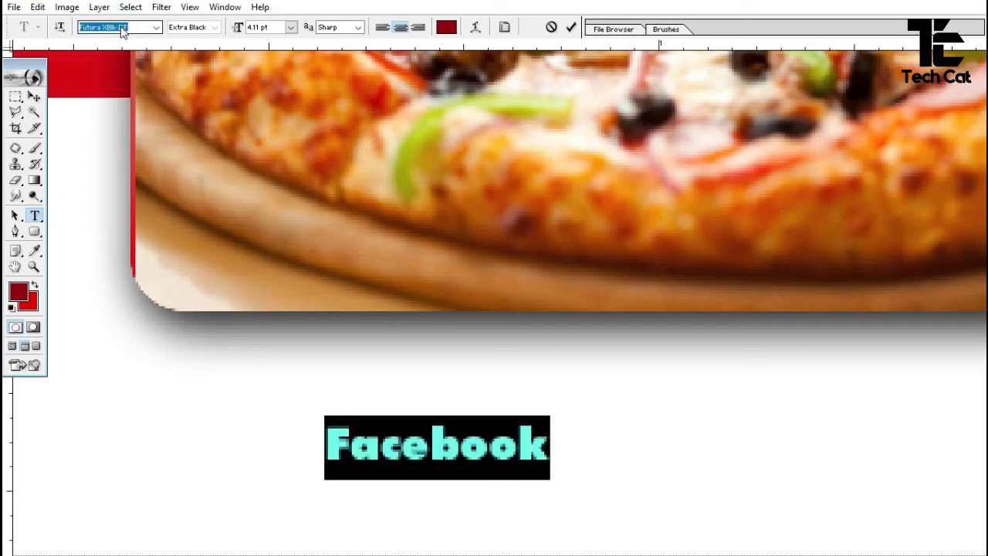
key("Up")
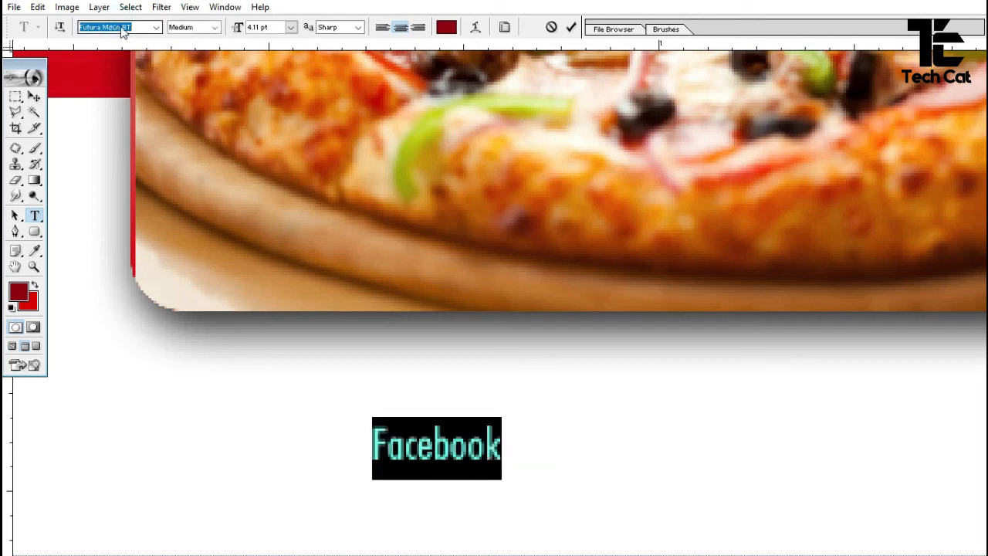
- Set the "Facebook" text colour to black (000000) and apply the text edits
left_click(446, 27)
left_click_drag(558, 205, 521, 269)
left_click(834, 75)
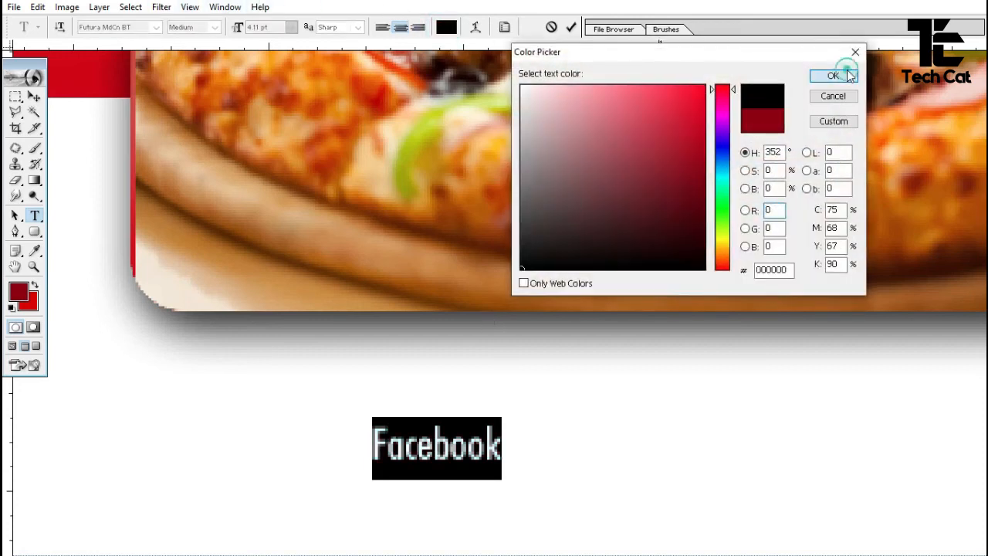
left_click(570, 27)
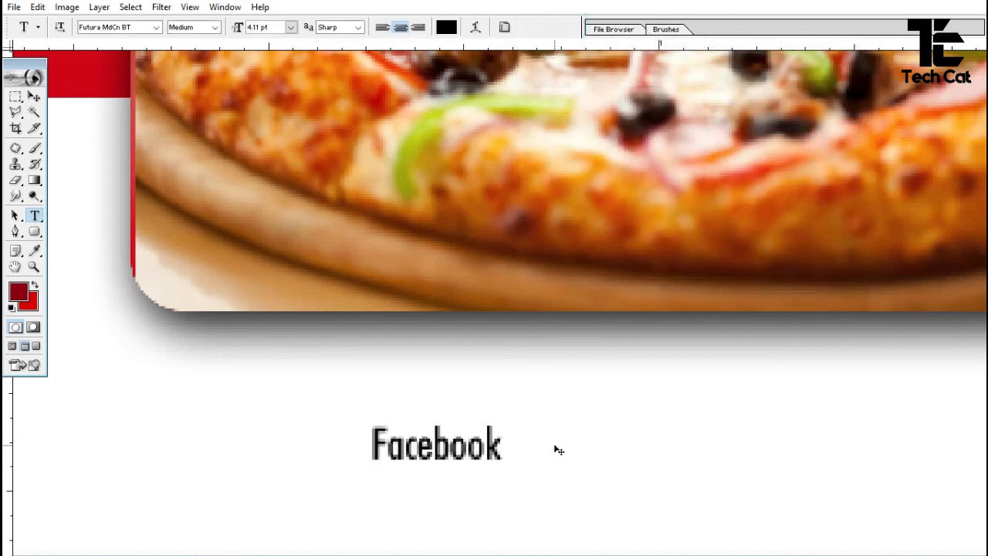
- Duplicate the "Facebook" text and place the copy to its right on the same line of the white strip
key("ctrl+minus")
key("ctrl+minus")
key("ctrl+minus")
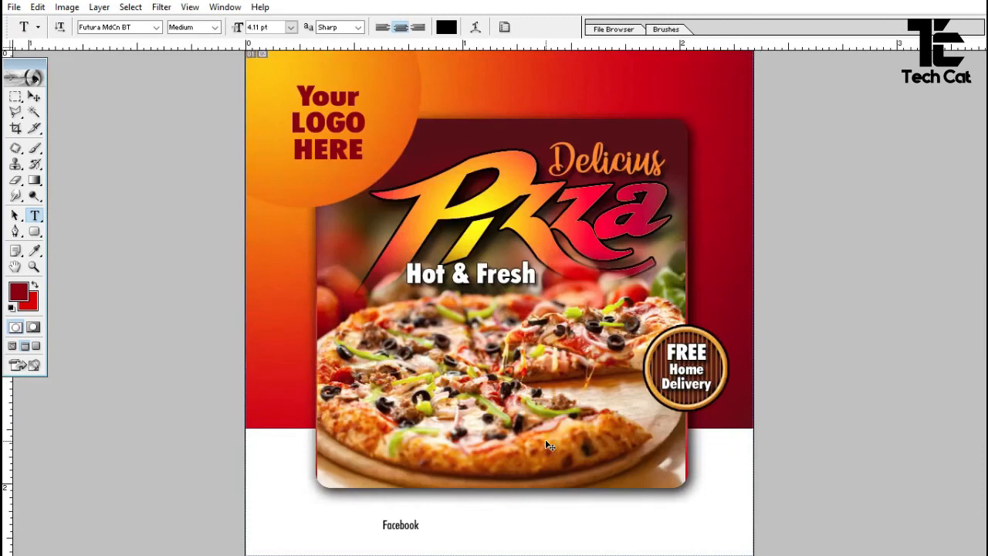
key("ctrl+minus")
key("ctrl+plus")
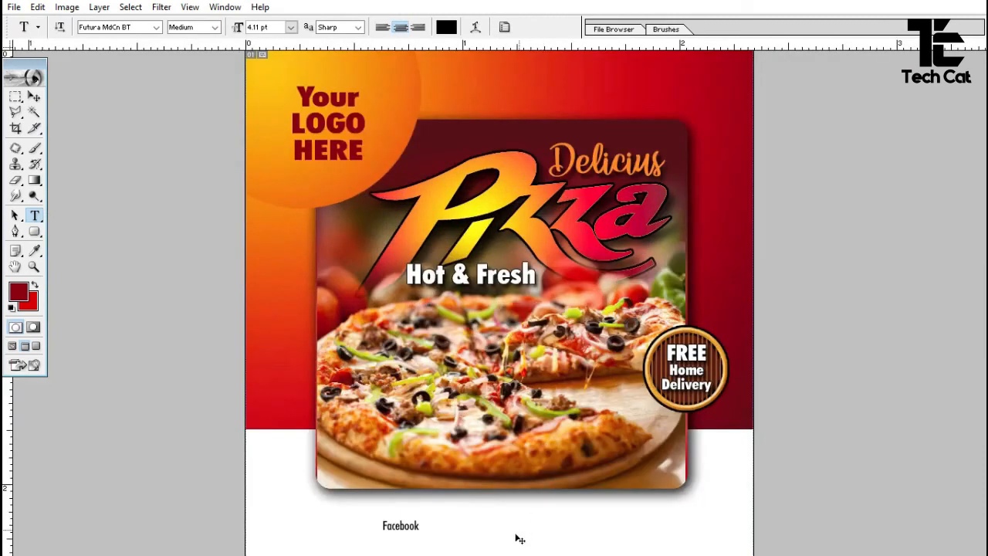
key("v")
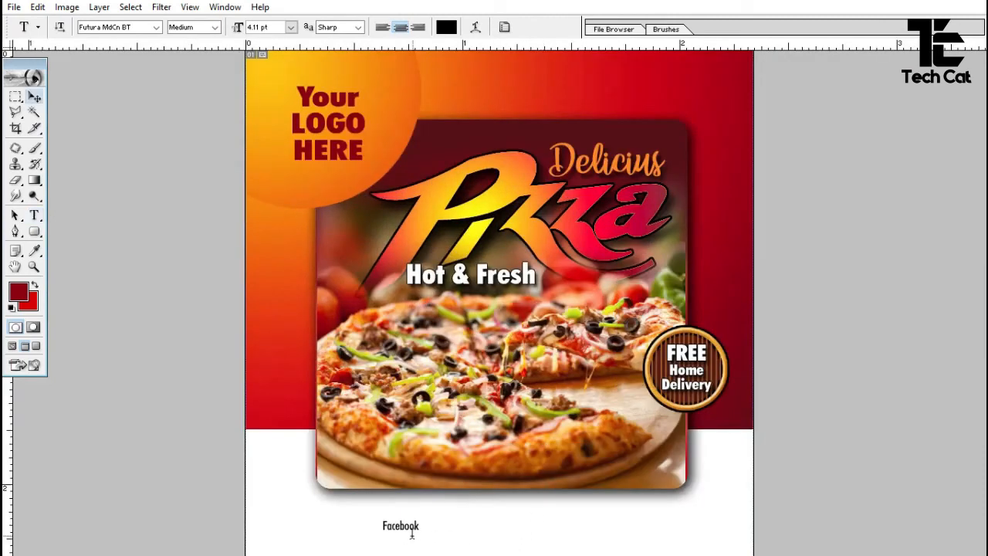
left_click_drag(407, 530, 496, 537)
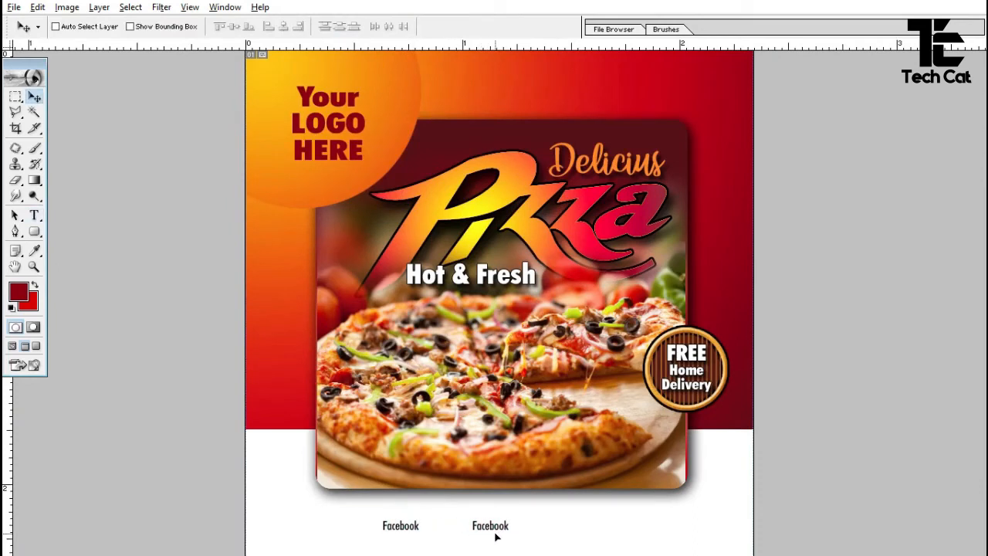
- Replace the wording of the copied "Facebook" text with "Whatsapp" and apply the text edit
key("t")
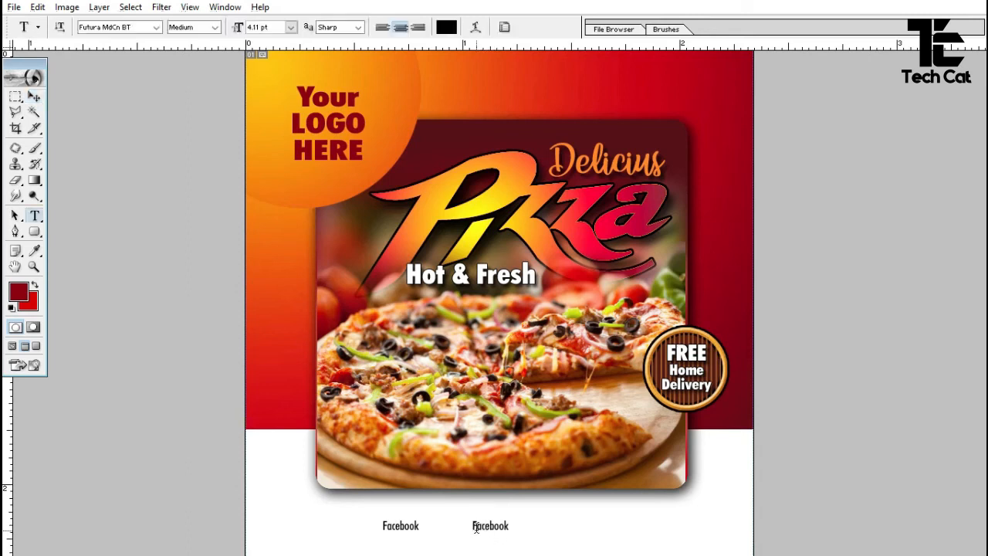
left_click_drag(473, 526, 560, 525)
left_click_drag(471, 524, 461, 525)
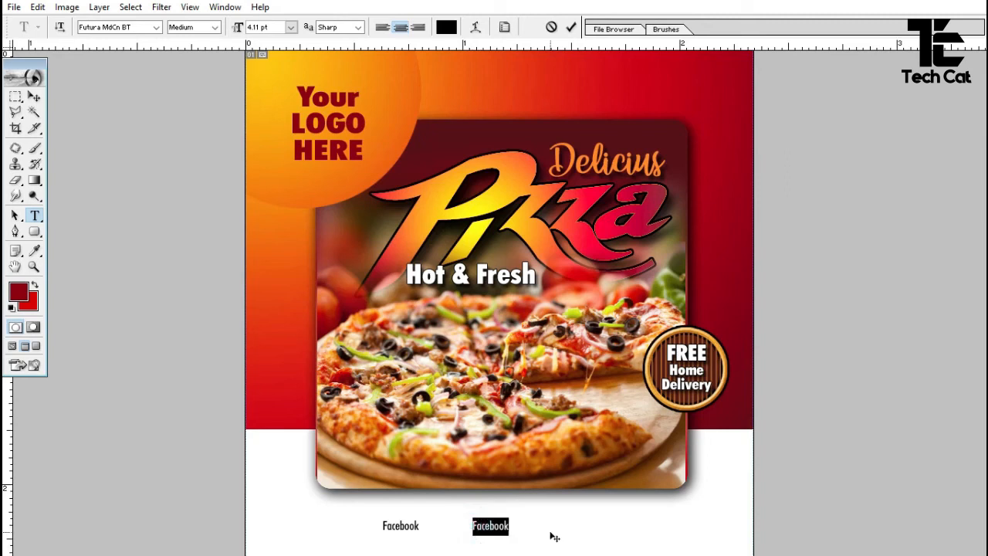
type("Wh")
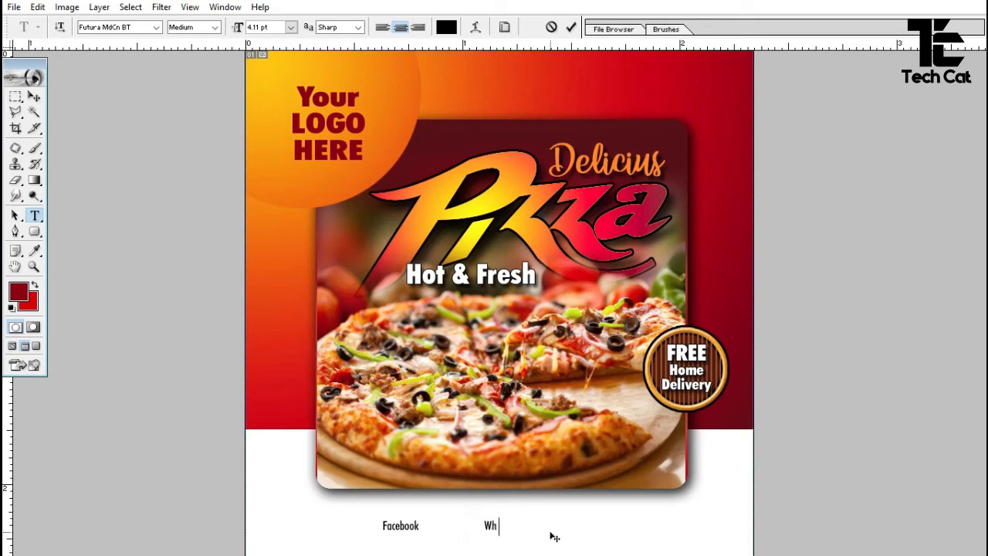
type("atsapp")
left_click(572, 28)
- Duplicate the "Whatsapp" text to its right and change the copy's wording to "Youtube"
key("v")
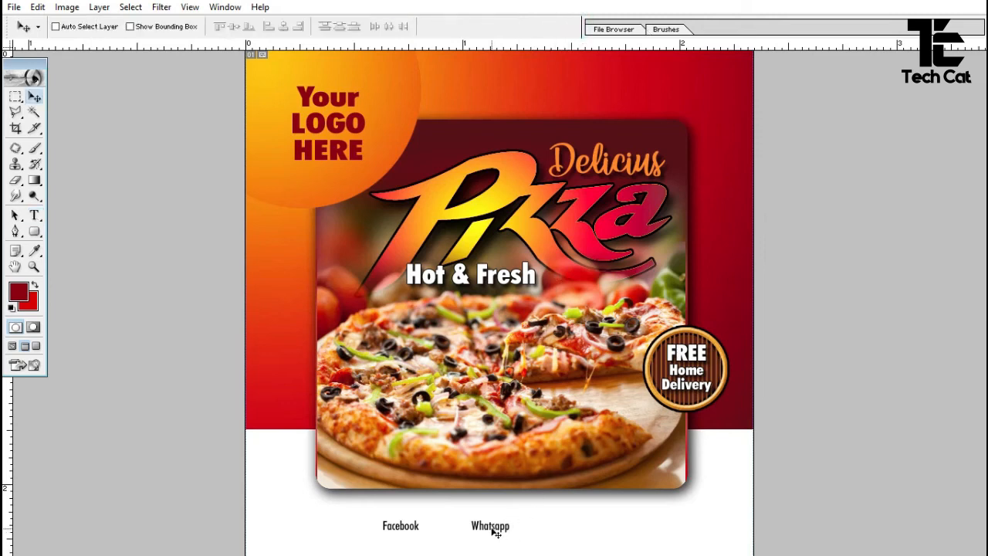
left_click_drag(492, 530, 568, 529)
key("t")
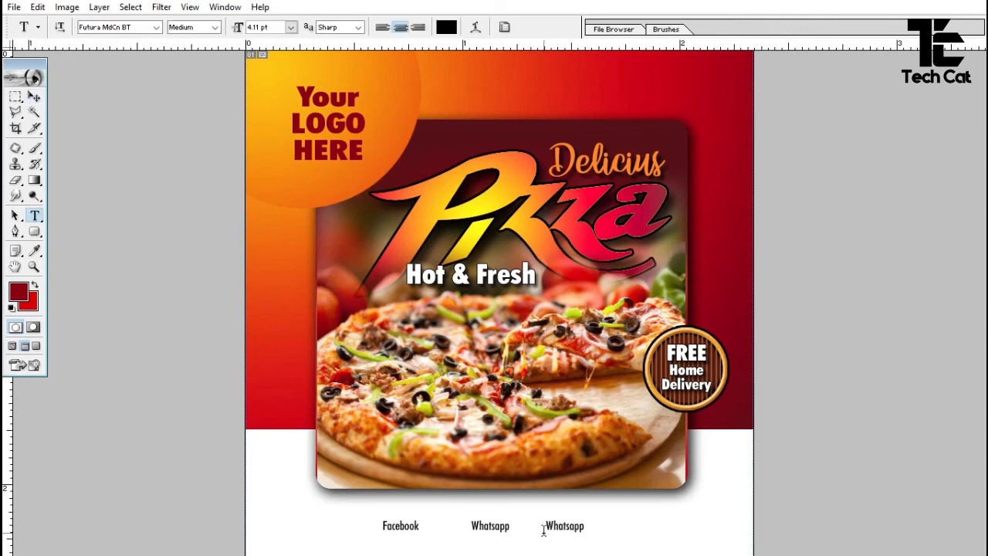
left_click_drag(547, 527, 640, 525)
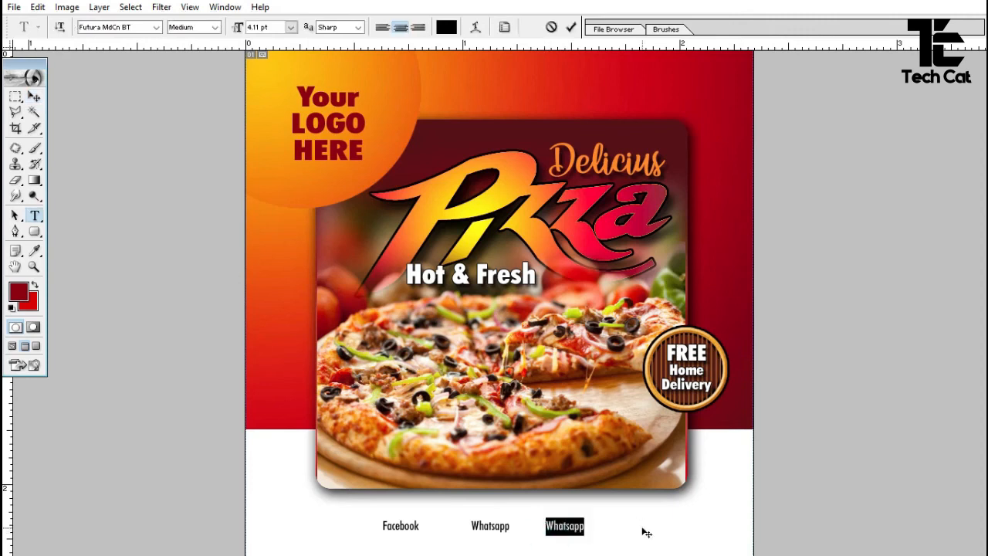
type("You")
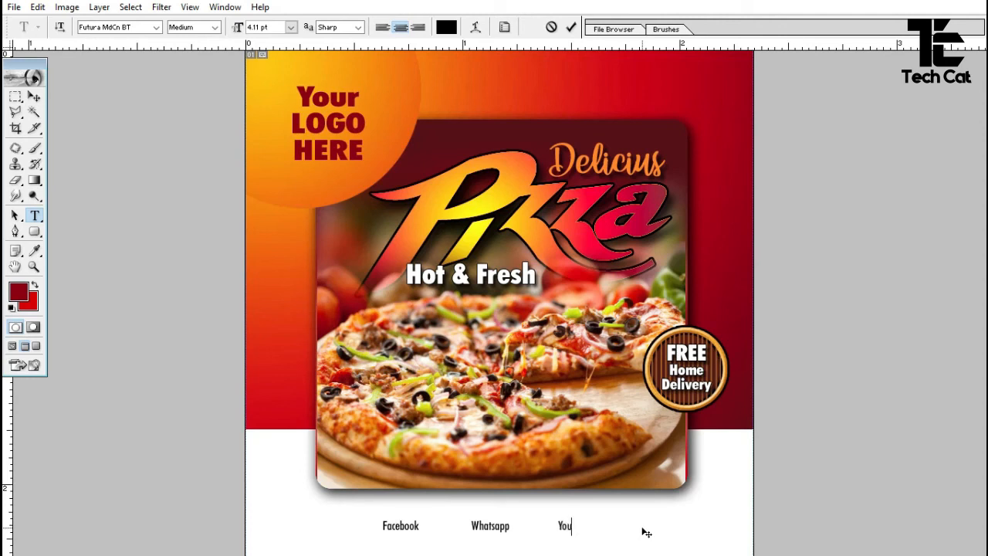
type("tube")
left_click(570, 27)
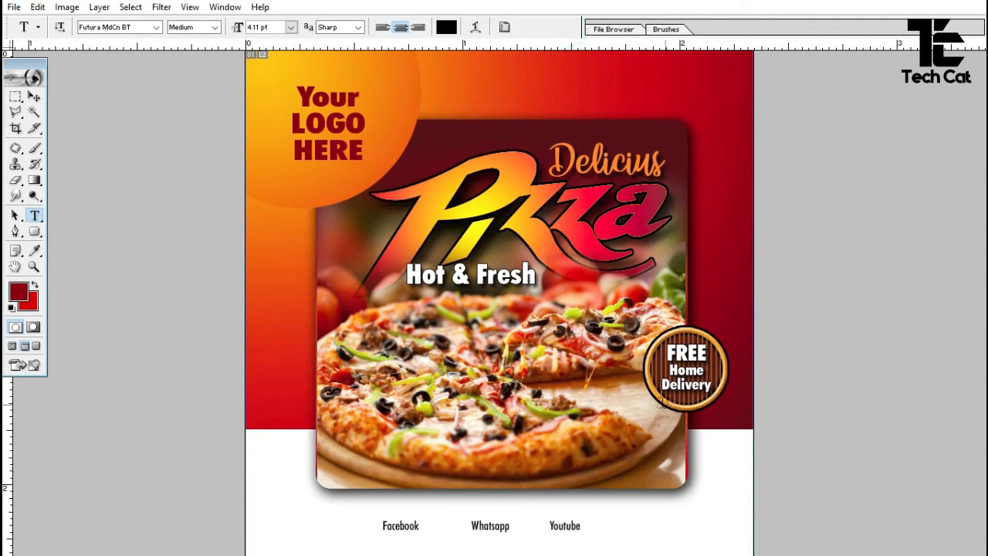
- Move "Youtube" further right and centre "Whatsapp" between the two outer labels so all three are evenly spaced
key("v")
left_click_drag(519, 532, 563, 532)
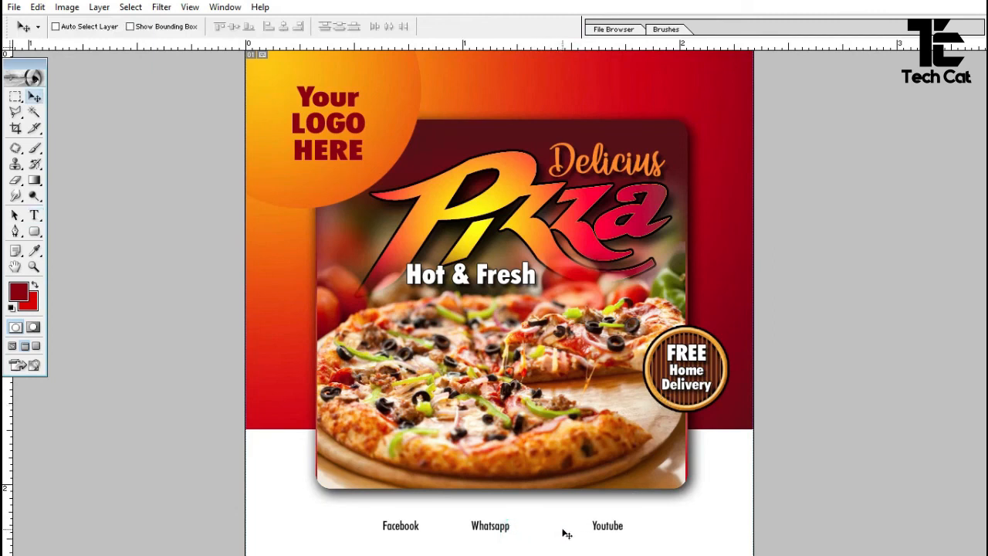
right_click(494, 528)
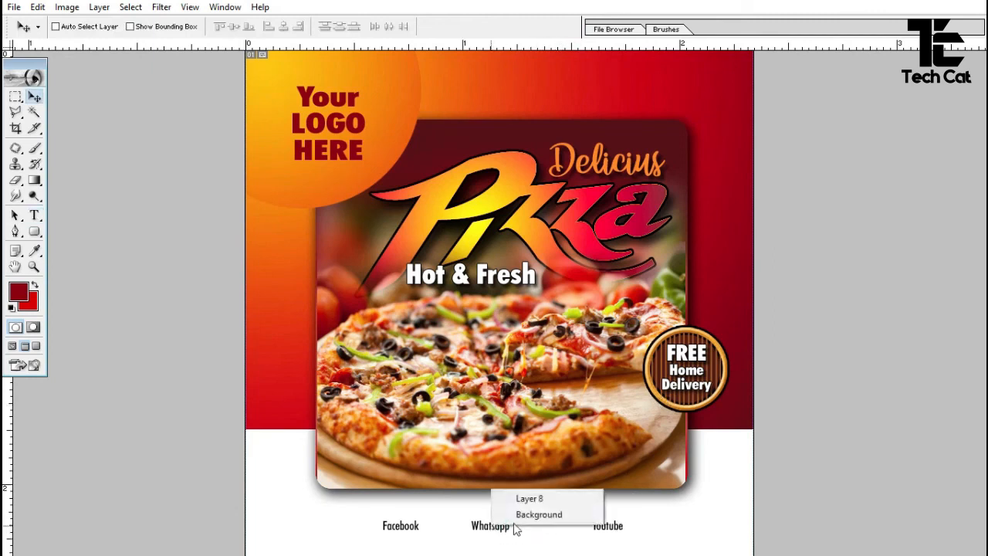
left_click(491, 528)
right_click(491, 528)
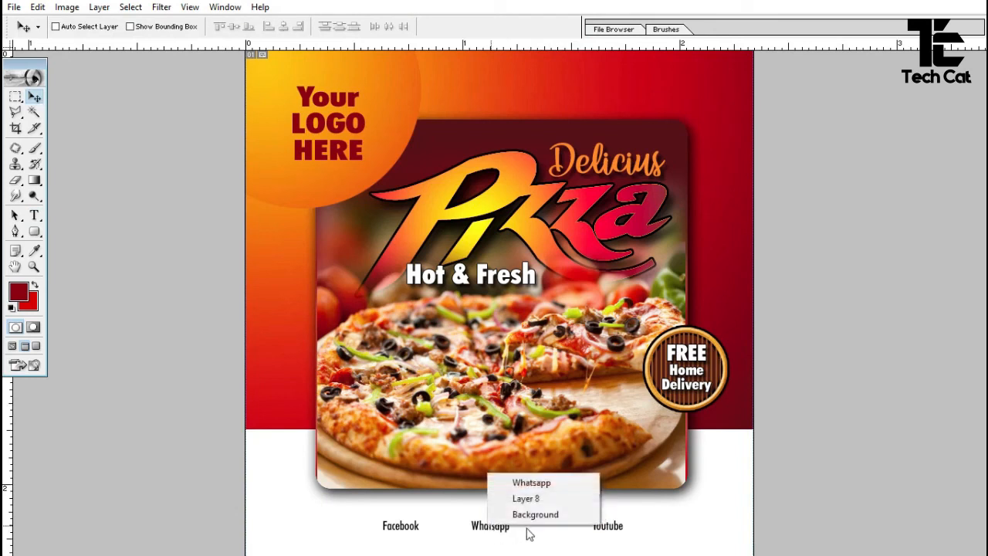
left_click(525, 478)
left_click_drag(486, 527, 502, 528)
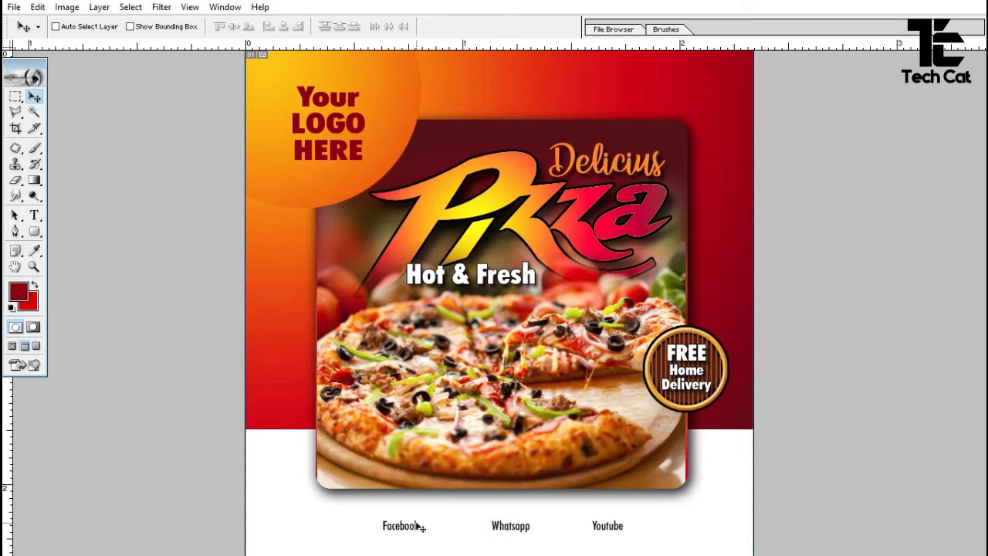
left_click_drag(518, 530, 513, 530)
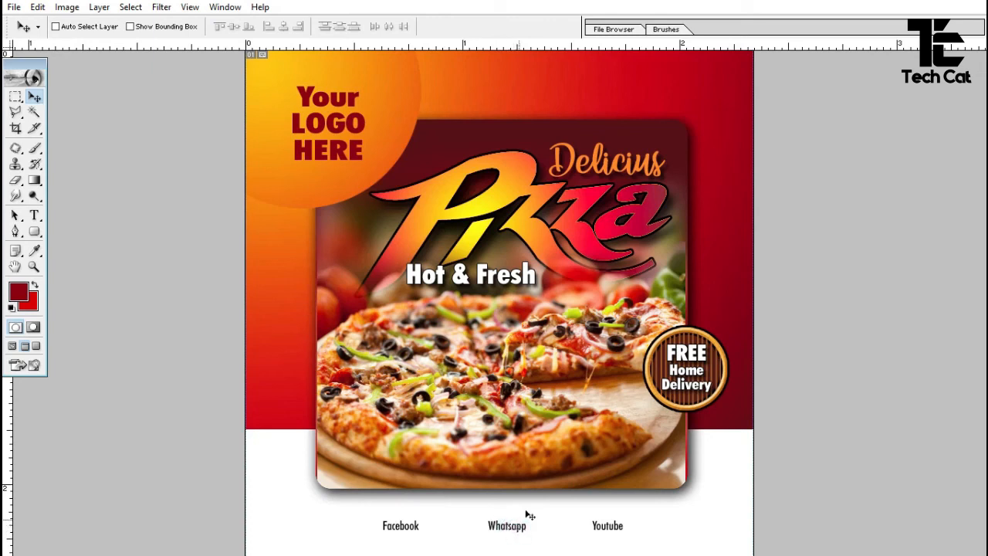
- Copy the green WhatsApp icon from the open source image document into the pamphlet and place it beside the "Whatsapp" label
key("f")
key("f")
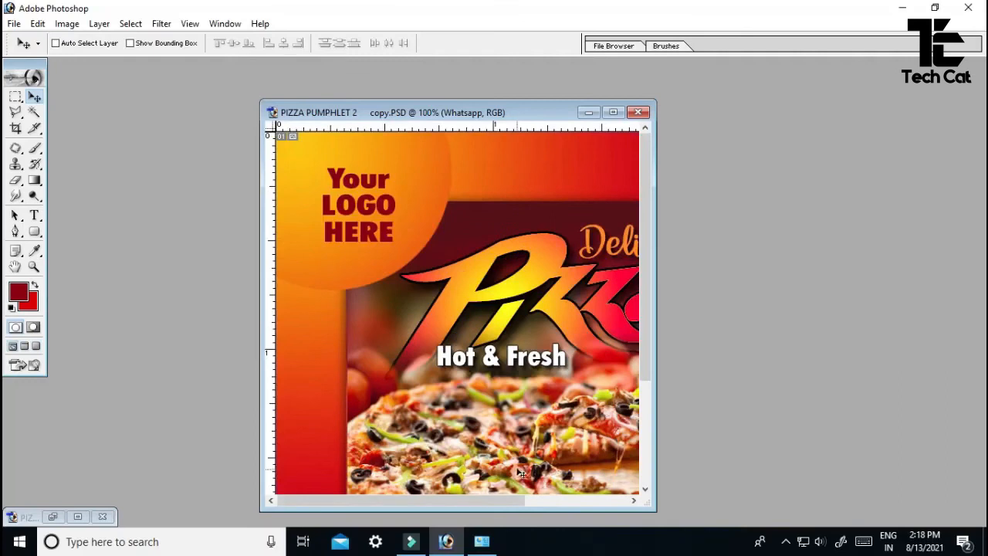
key("f")
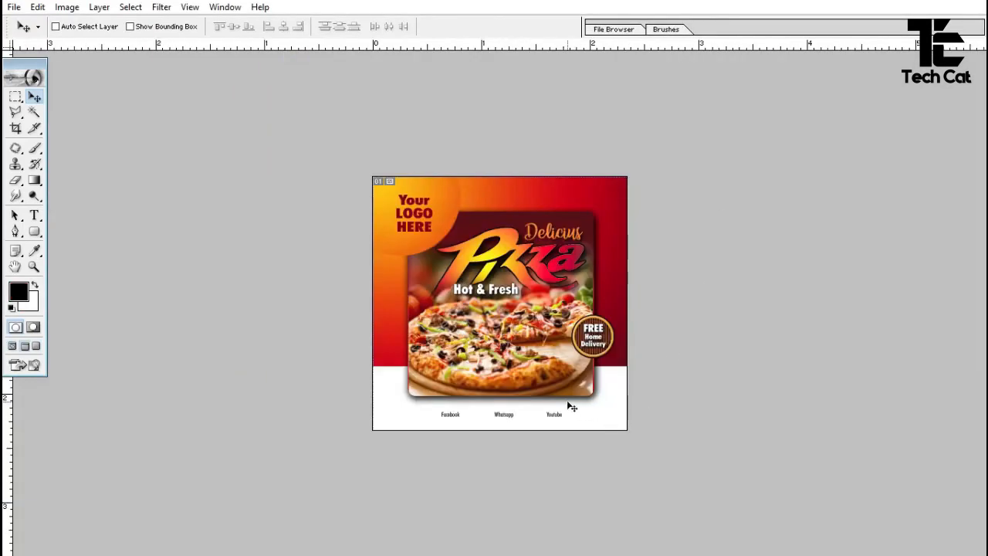
key("f")
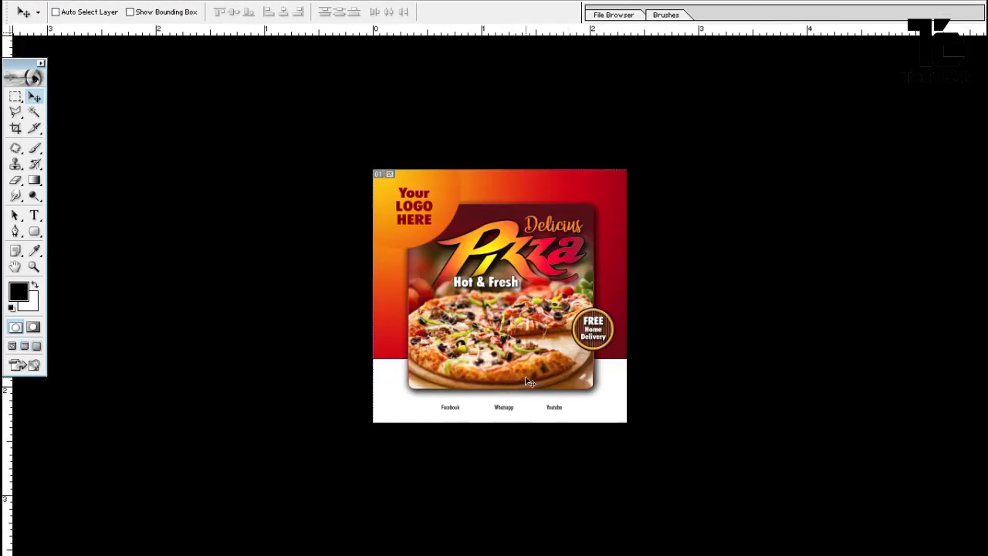
key("f")
left_click(186, 380)
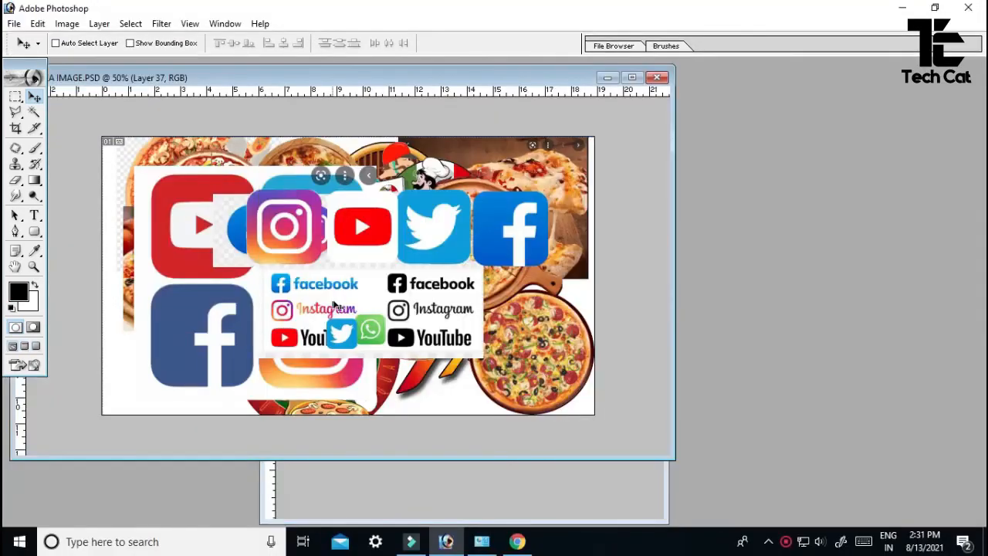
right_click(382, 338)
left_click(394, 338)
left_click_drag(395, 338, 456, 492)
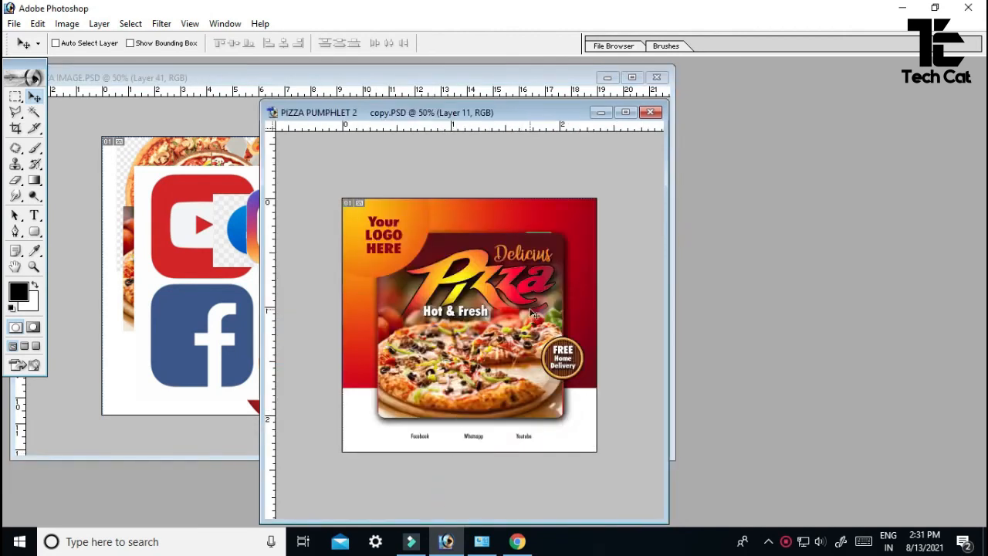
left_click_drag(434, 469, 457, 415)
- Copy the blue Facebook icon from the source image document onto the left part of the pamphlet's white strip
left_click(184, 373)
right_click(501, 228)
left_click(521, 235)
left_click_drag(521, 239, 391, 427)
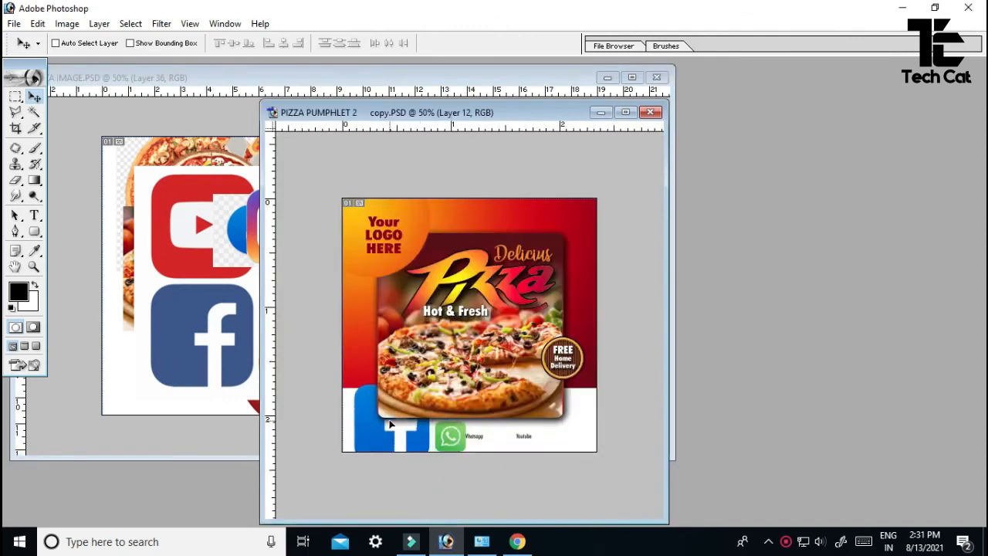
- Copy the red YouTube icon from the source image document onto the pamphlet near the "Youtube" label
left_click(237, 276)
right_click(388, 233)
left_click(390, 233)
left_click_drag(361, 228, 511, 419)
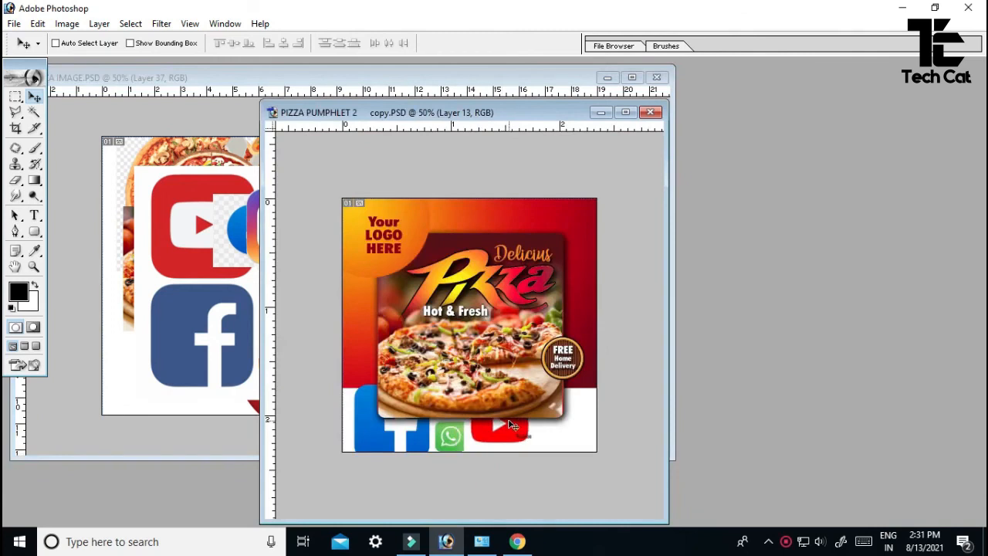
- Scale the YouTube icon proportionally to about 19.4% and place it just left of the "Youtube" label
key("f")
key("z")
left_click_drag(333, 311, 599, 425)
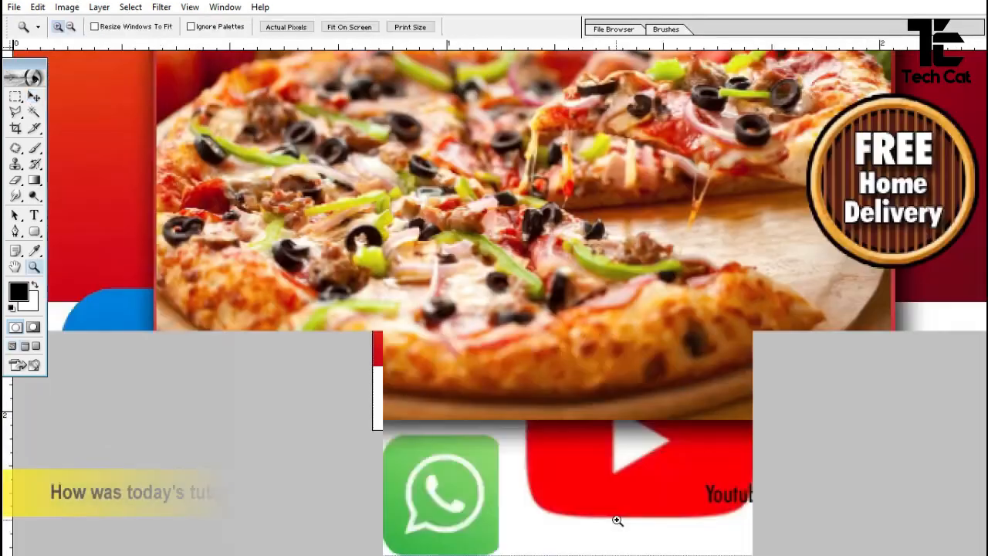
key("v")
right_click(576, 467)
left_click(588, 473)
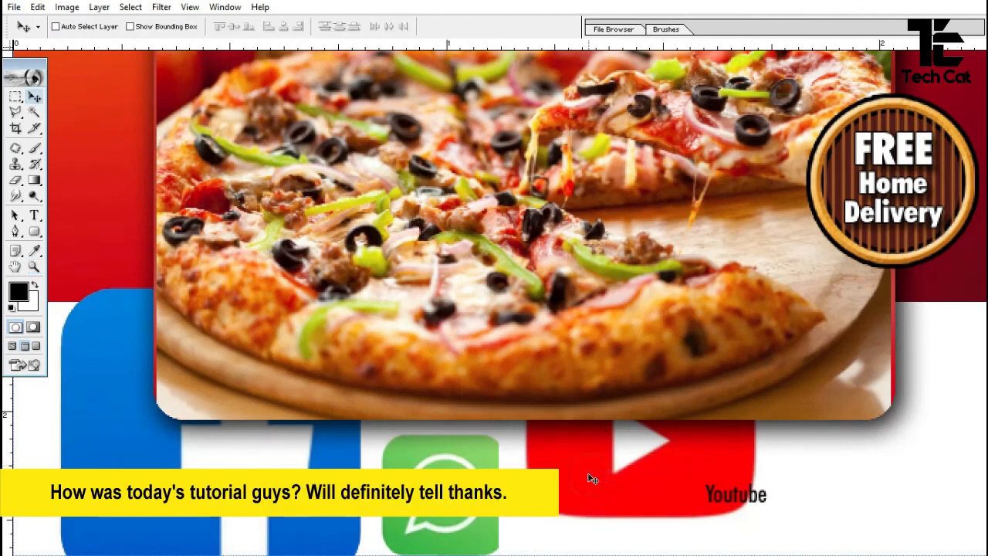
key("ctrl+t")
left_click_drag(498, 296, 594, 422)
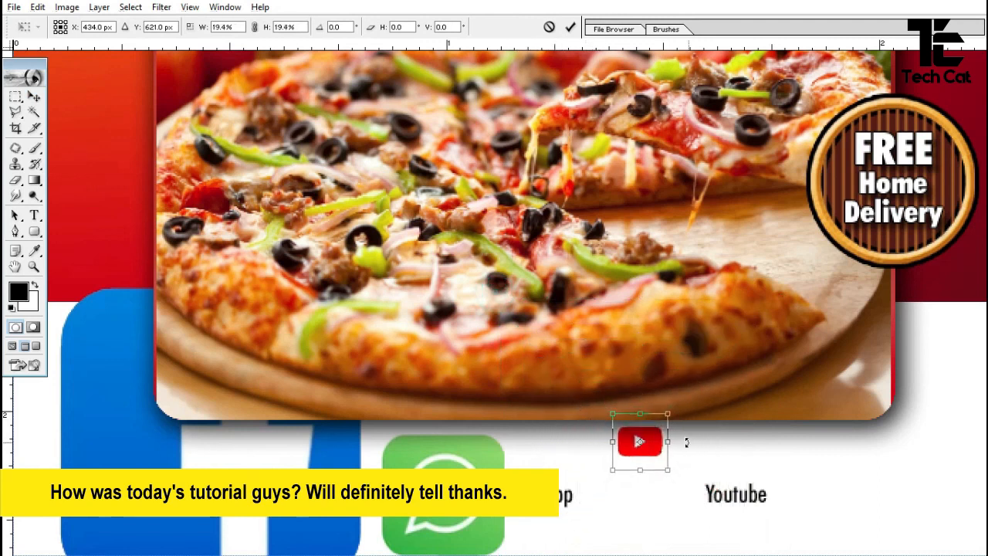
key("Return")
left_click_drag(658, 450, 693, 498)
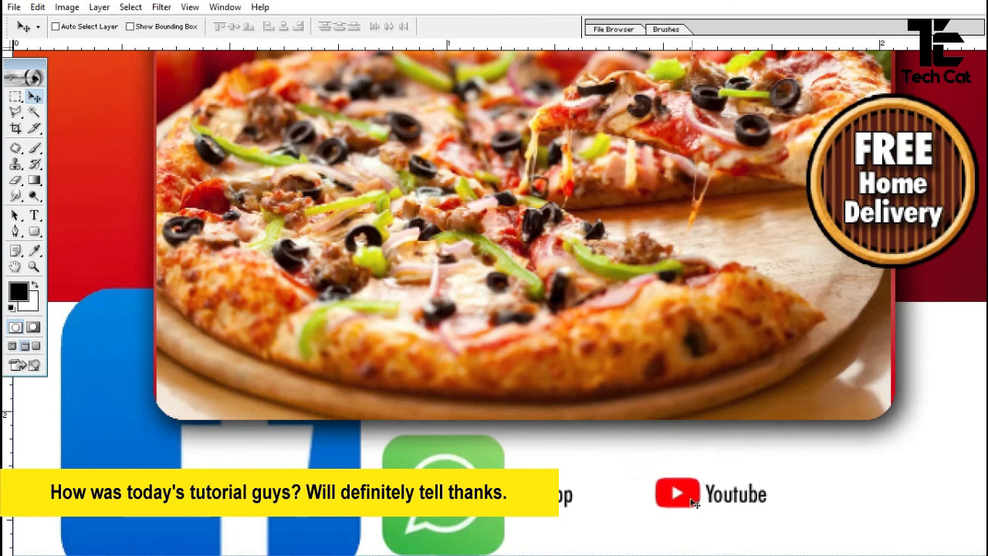
- Shrink the YouTube icon slightly more so that it fits the "Youtube" label beside it
key("ctrl+t")
left_click_drag(650, 466, 654, 471)
key("Return")
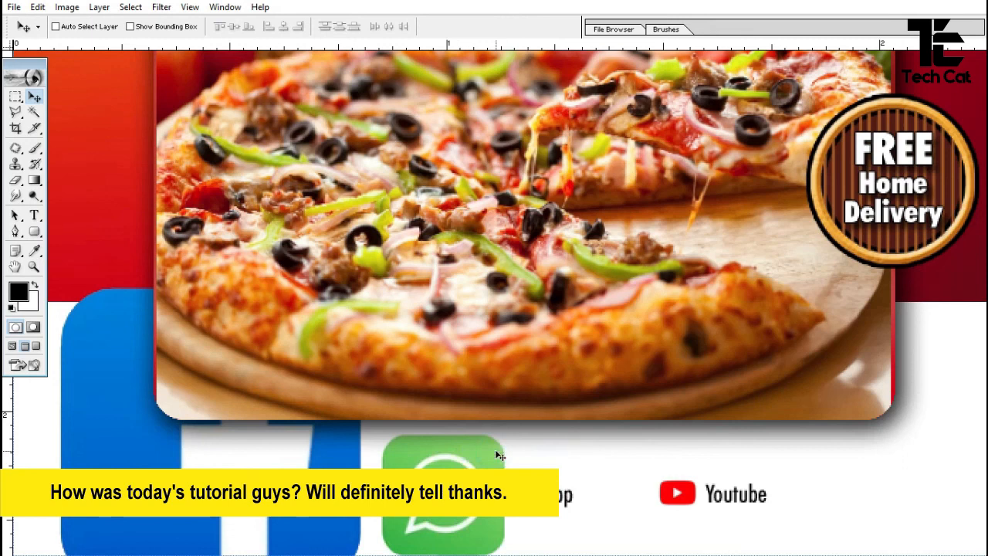
- Scale the WhatsApp icon proportionally to about 25.9%
key("ctrl+t")
left_click_drag(380, 435, 433, 519)
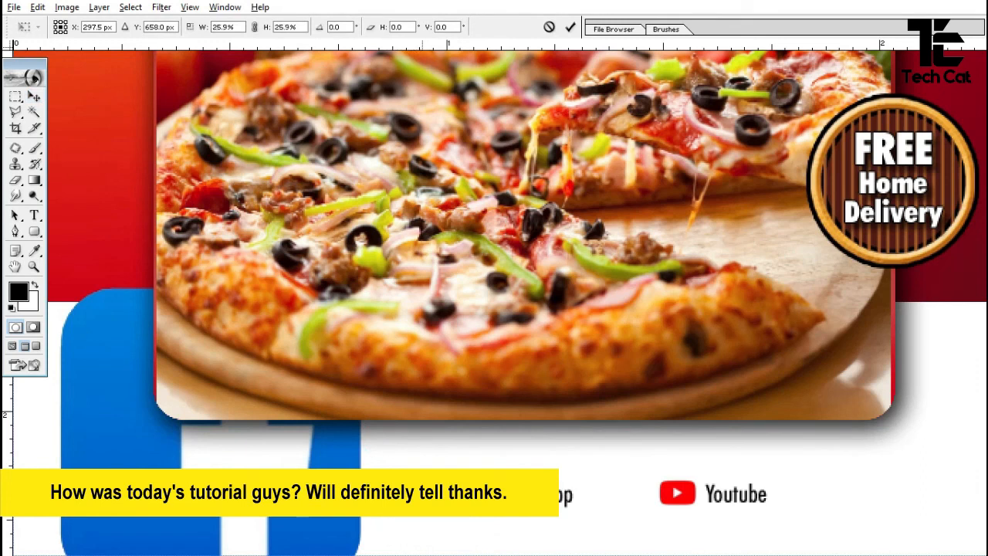
key("Return")
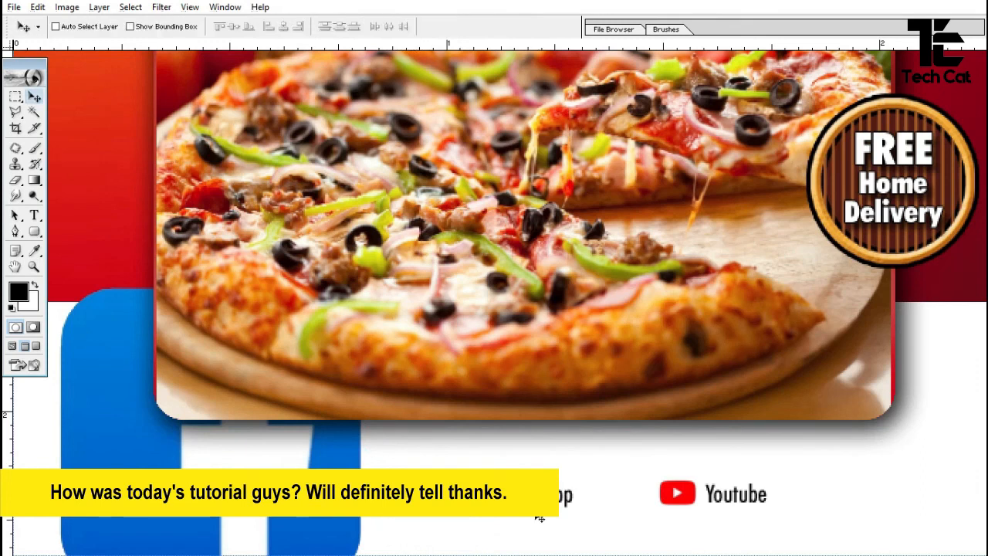